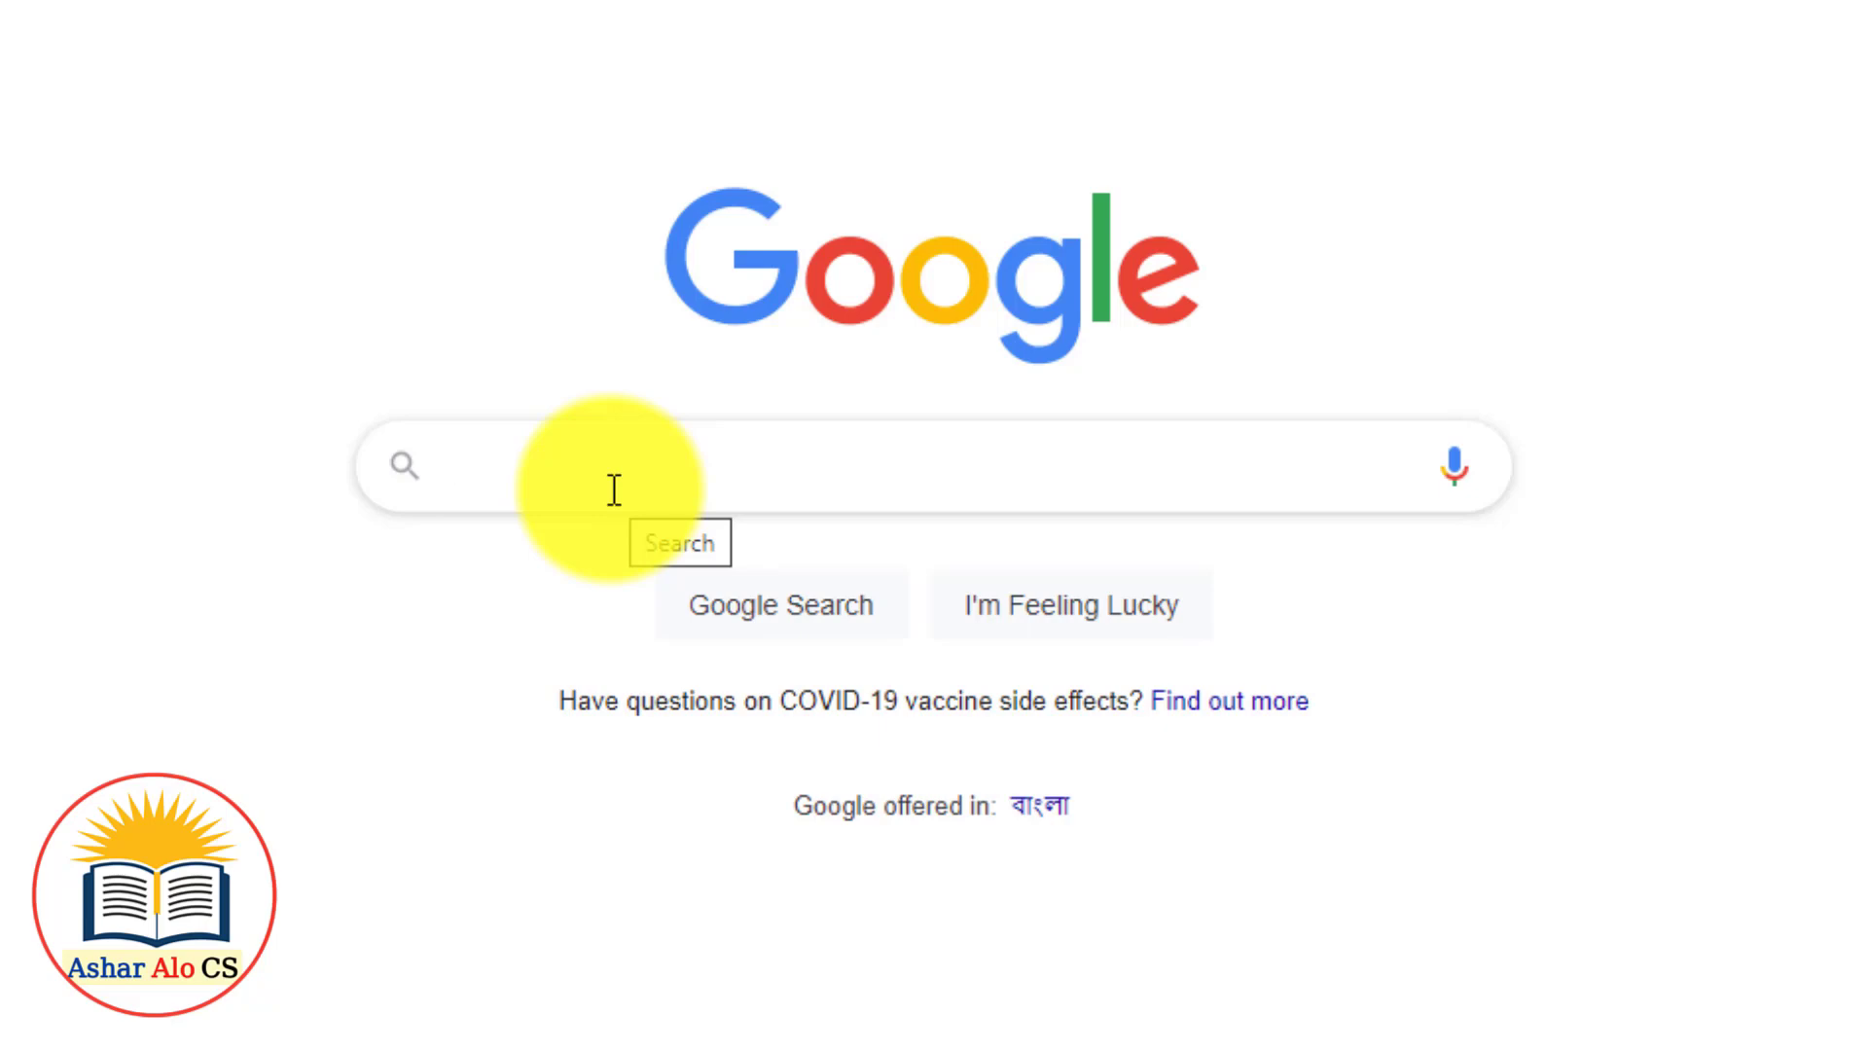
- Search Google for "eboard results.com" and open the Web Based Result Publication System page from the results
left_click(613, 489)
type("e")
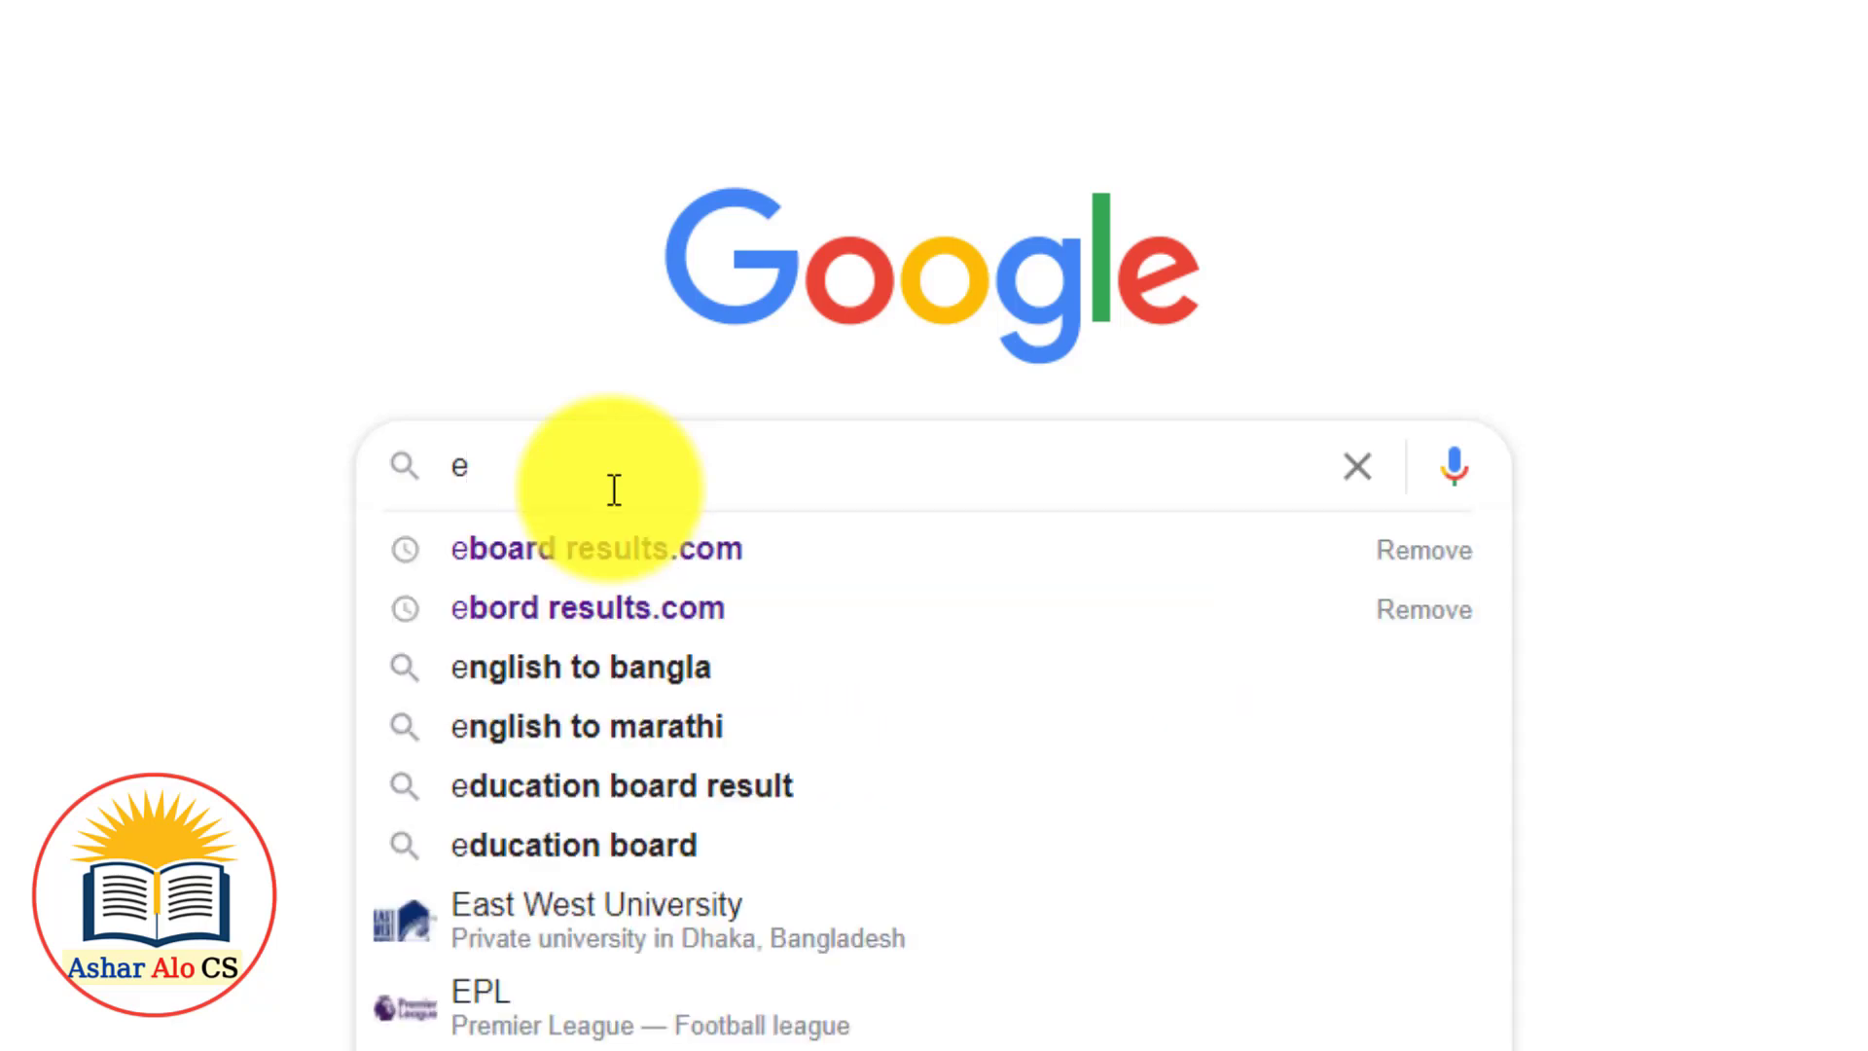
left_click(622, 552)
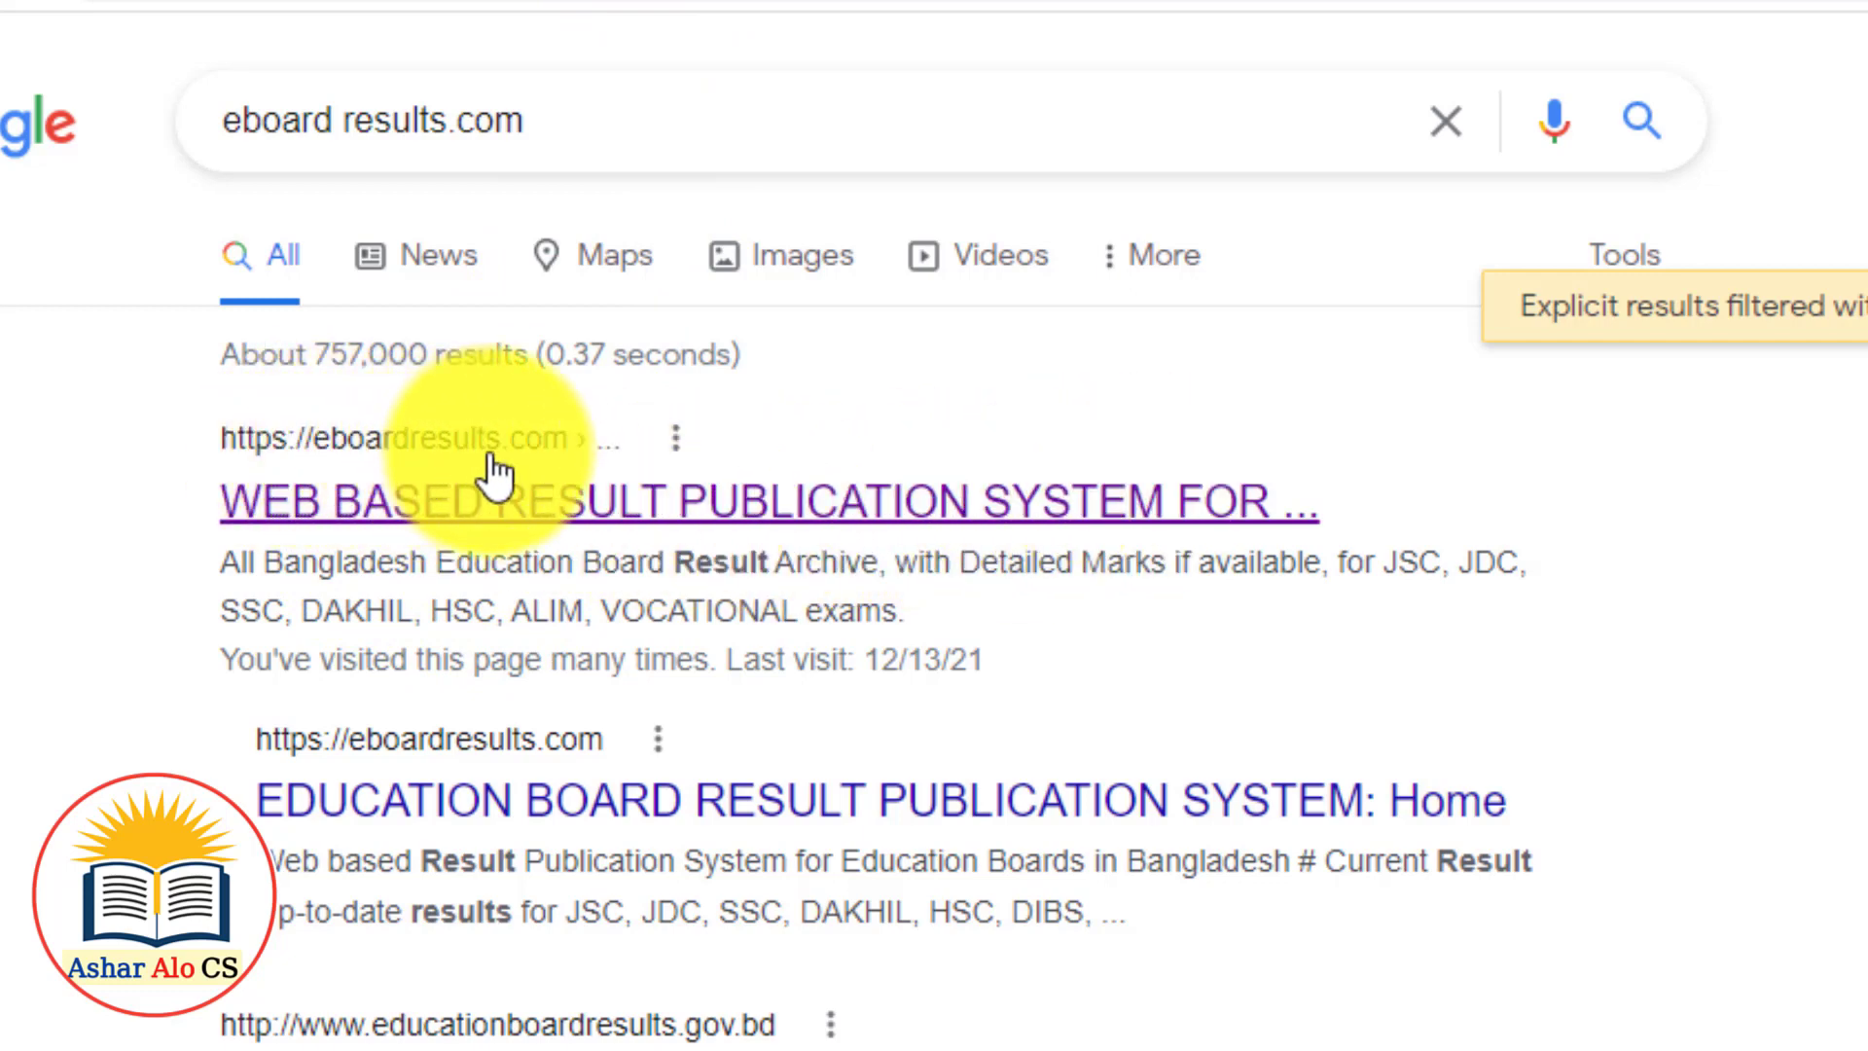
left_click(582, 528)
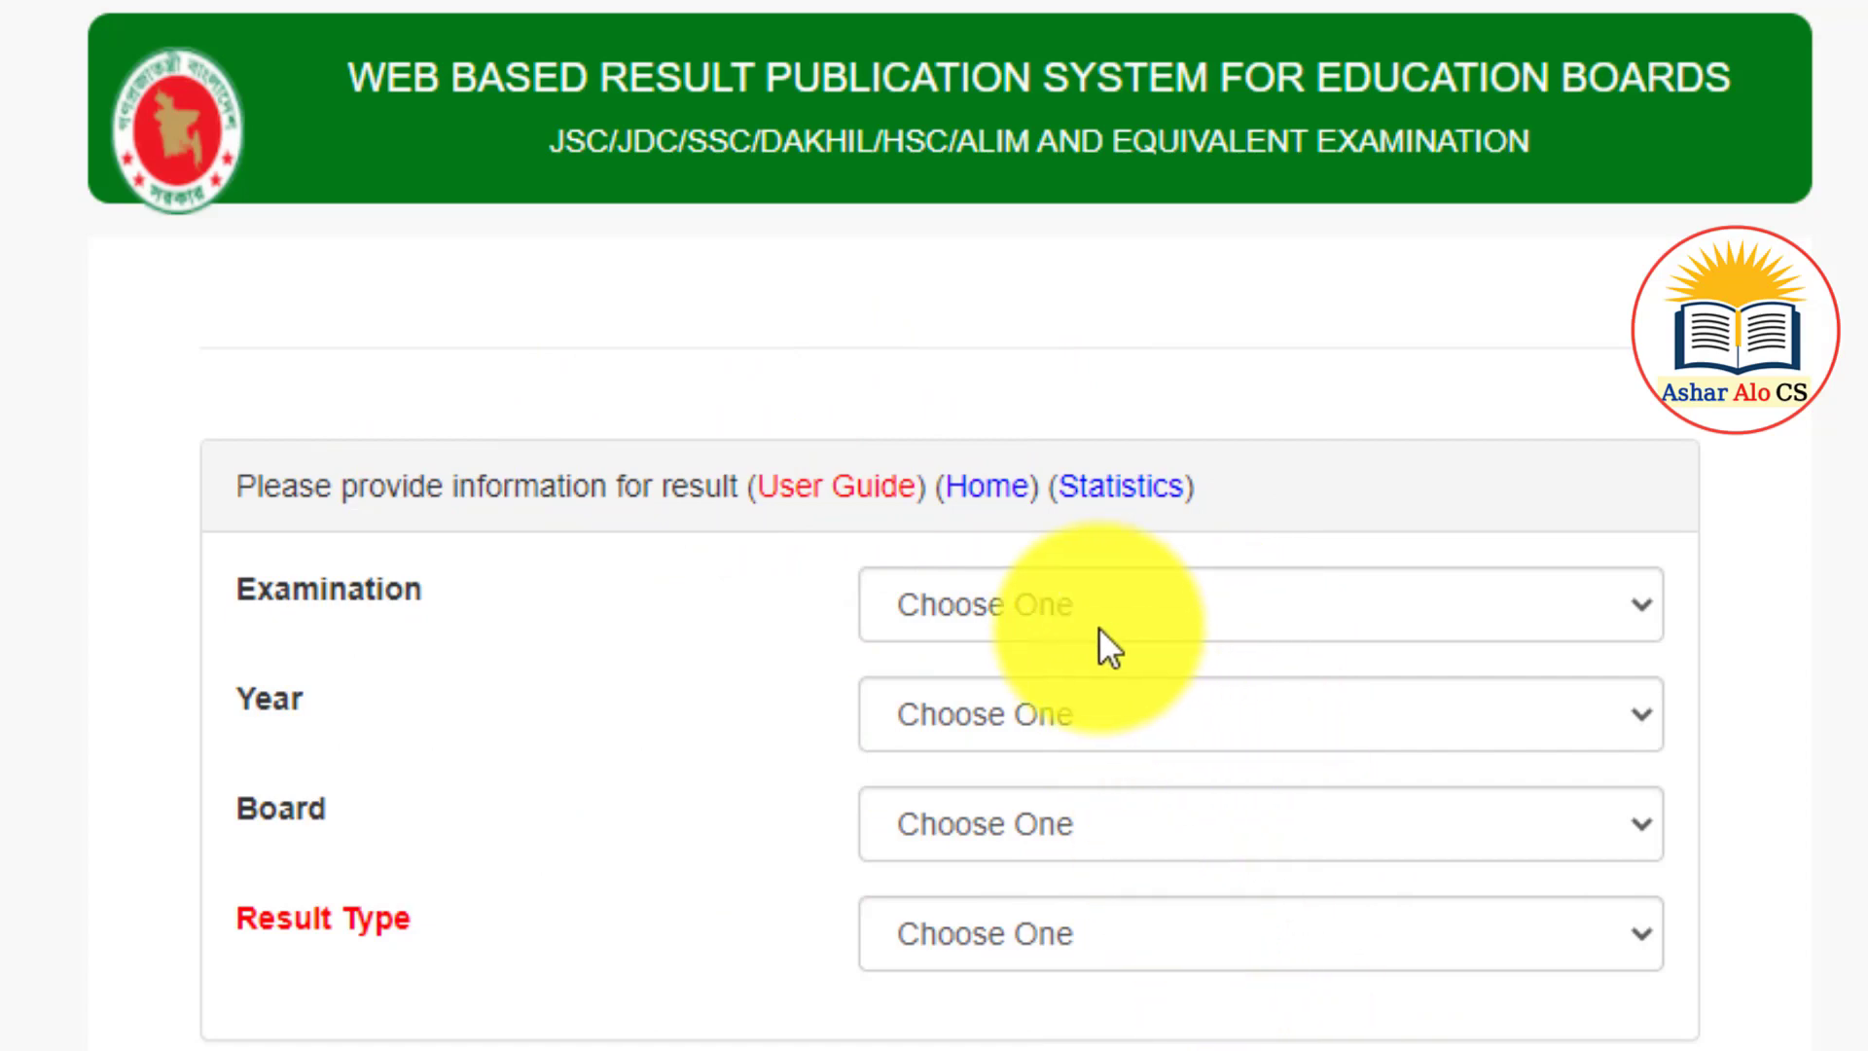
- Set the examination to SSC/Dakhil/Equivalent, the year to 2021 and the board to Dhaka
left_click(1153, 608)
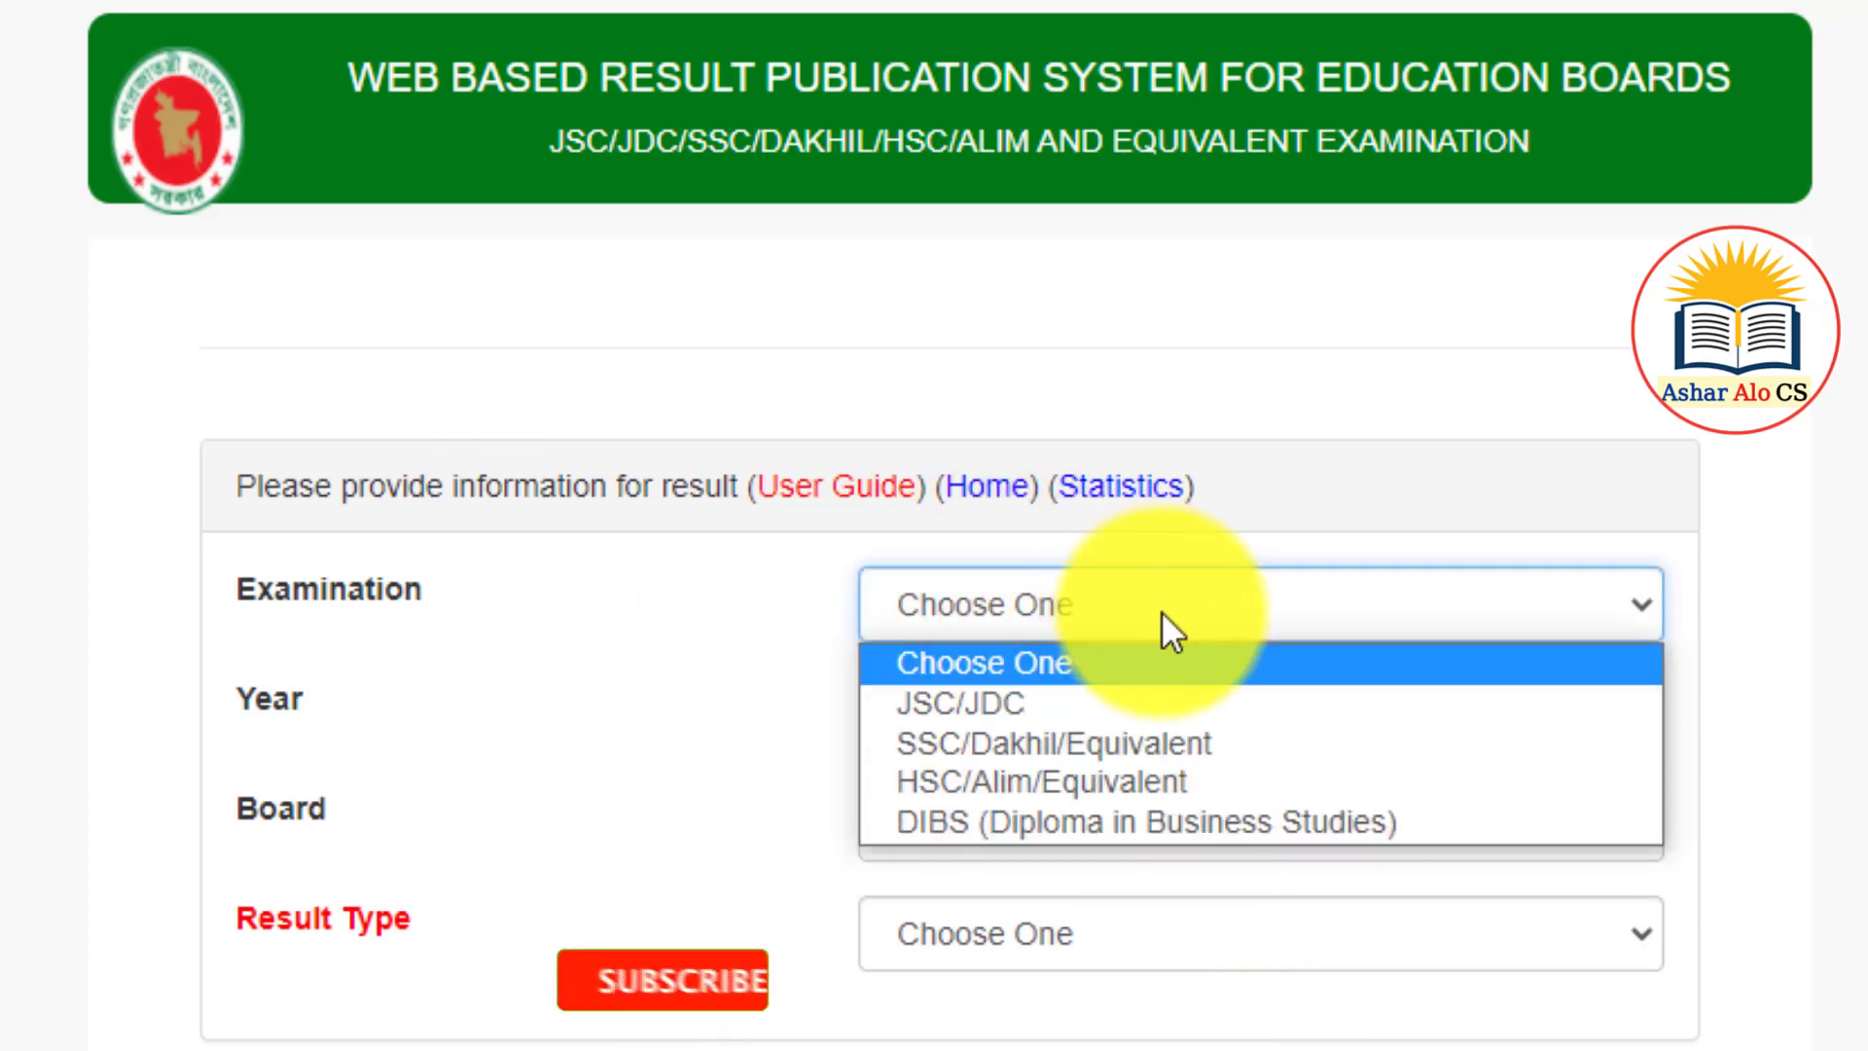
left_click(1055, 747)
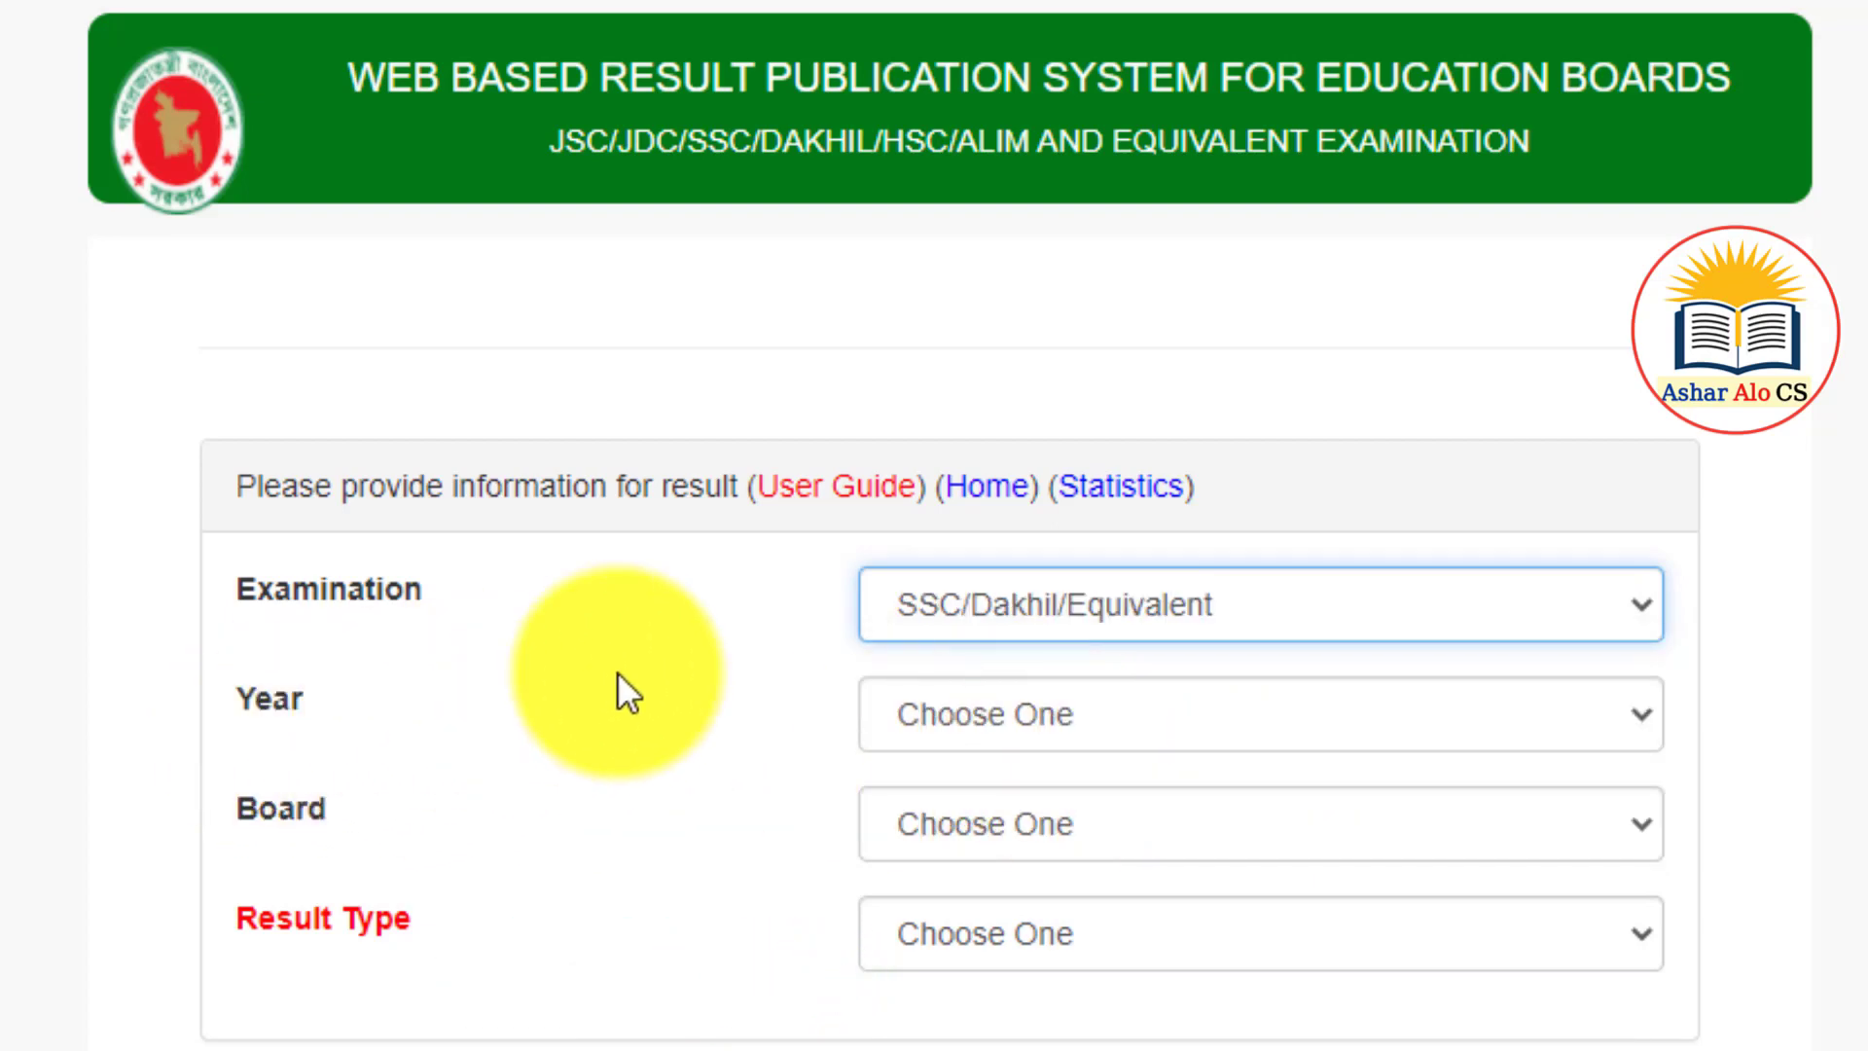
left_click(1001, 722)
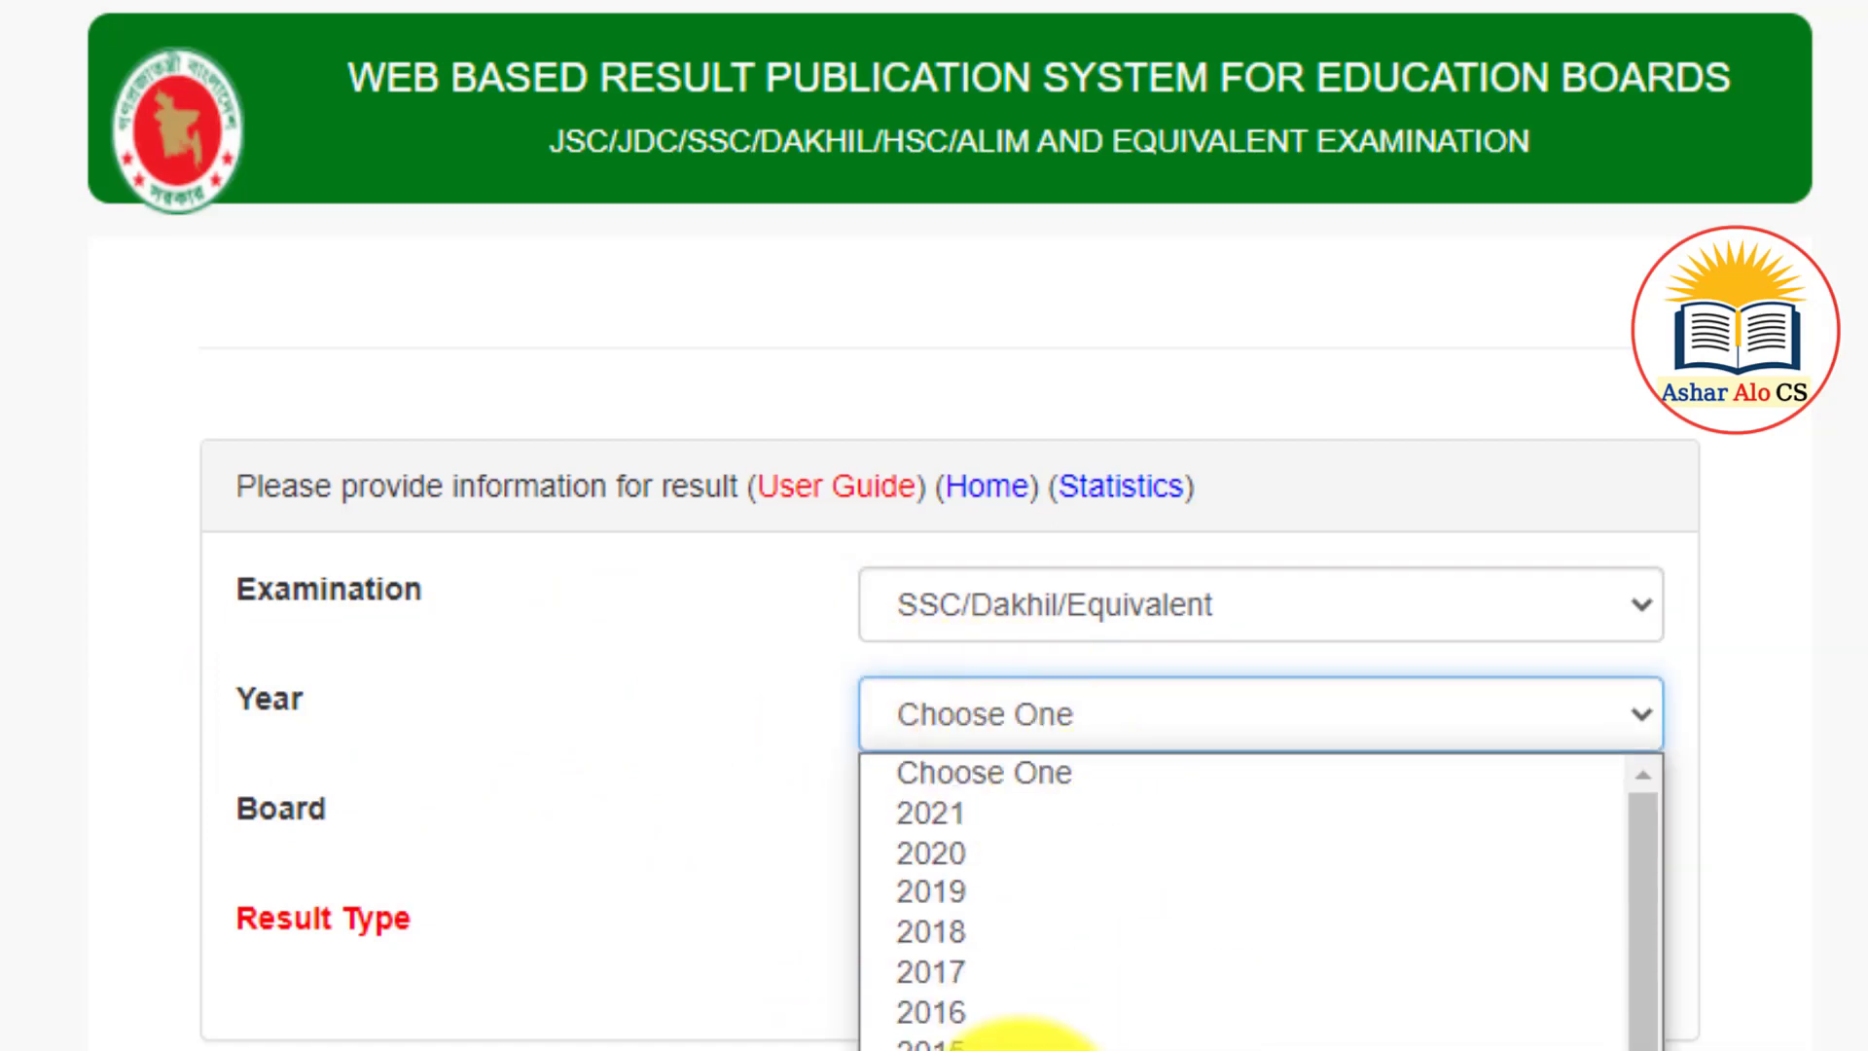
left_click(934, 813)
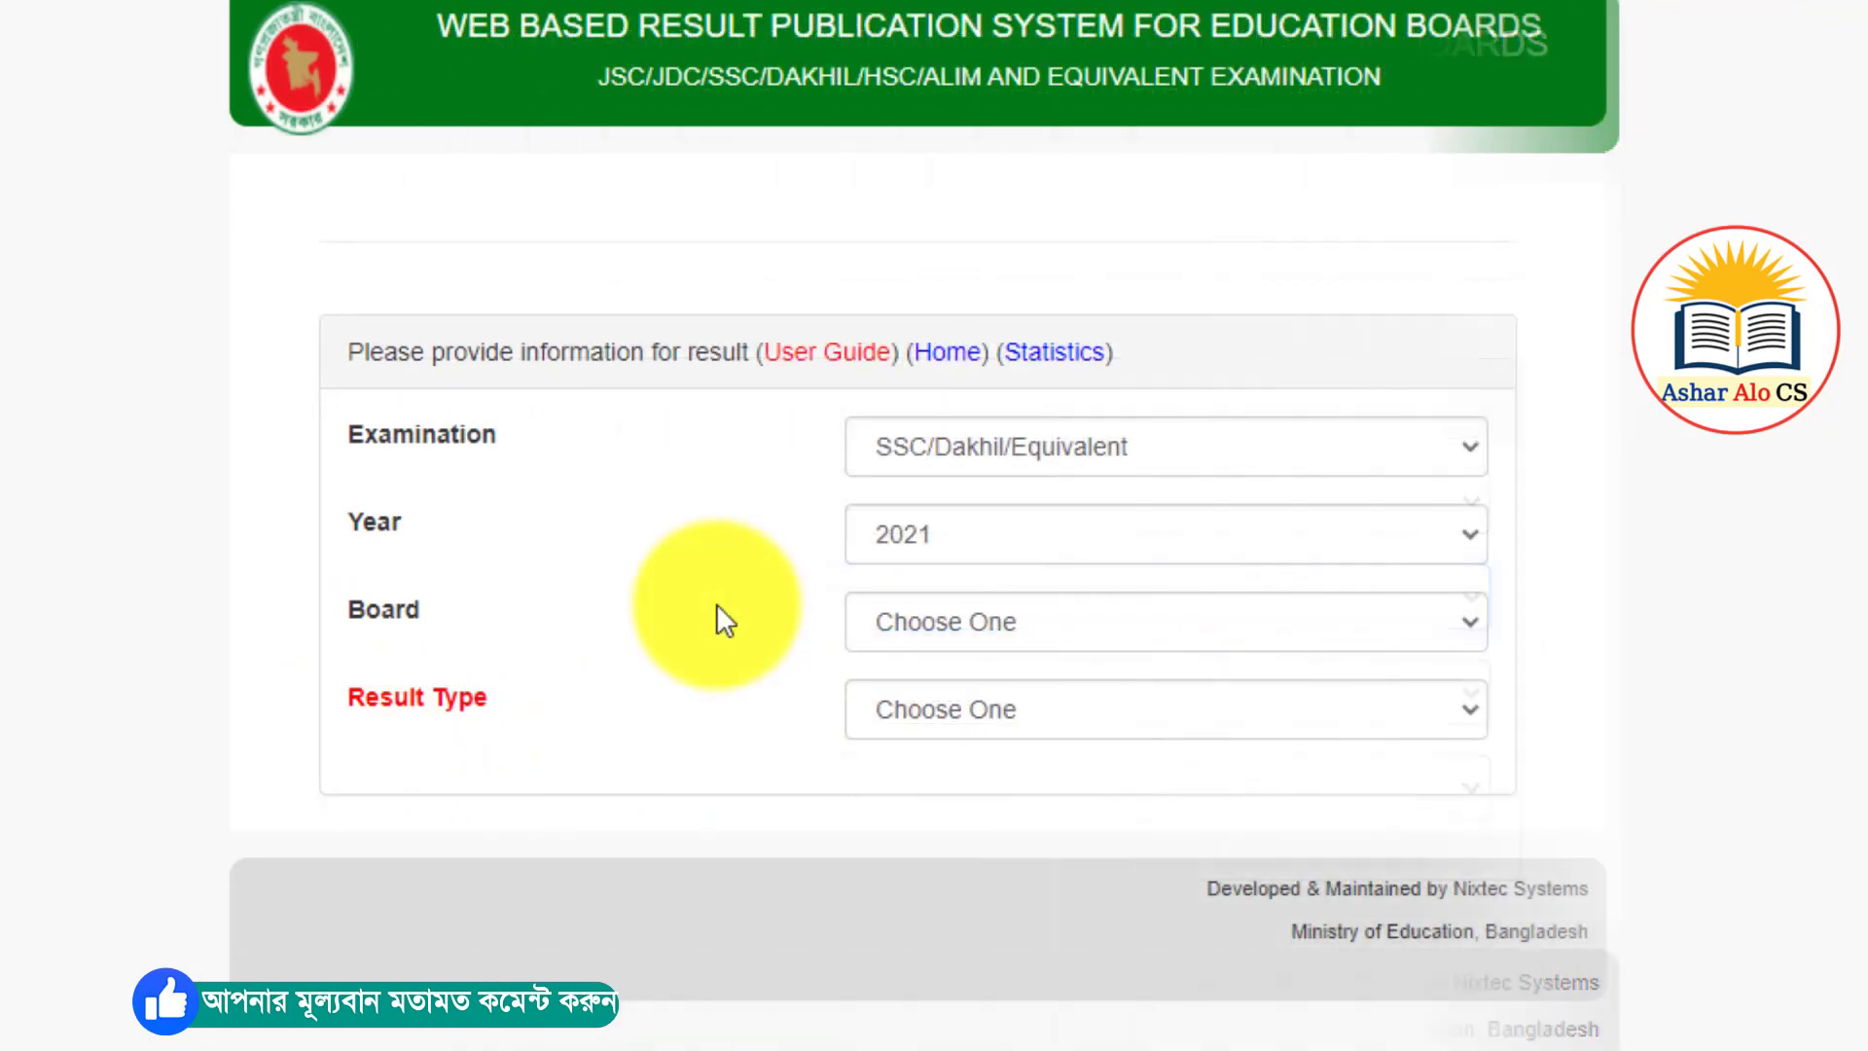
left_click(1019, 632)
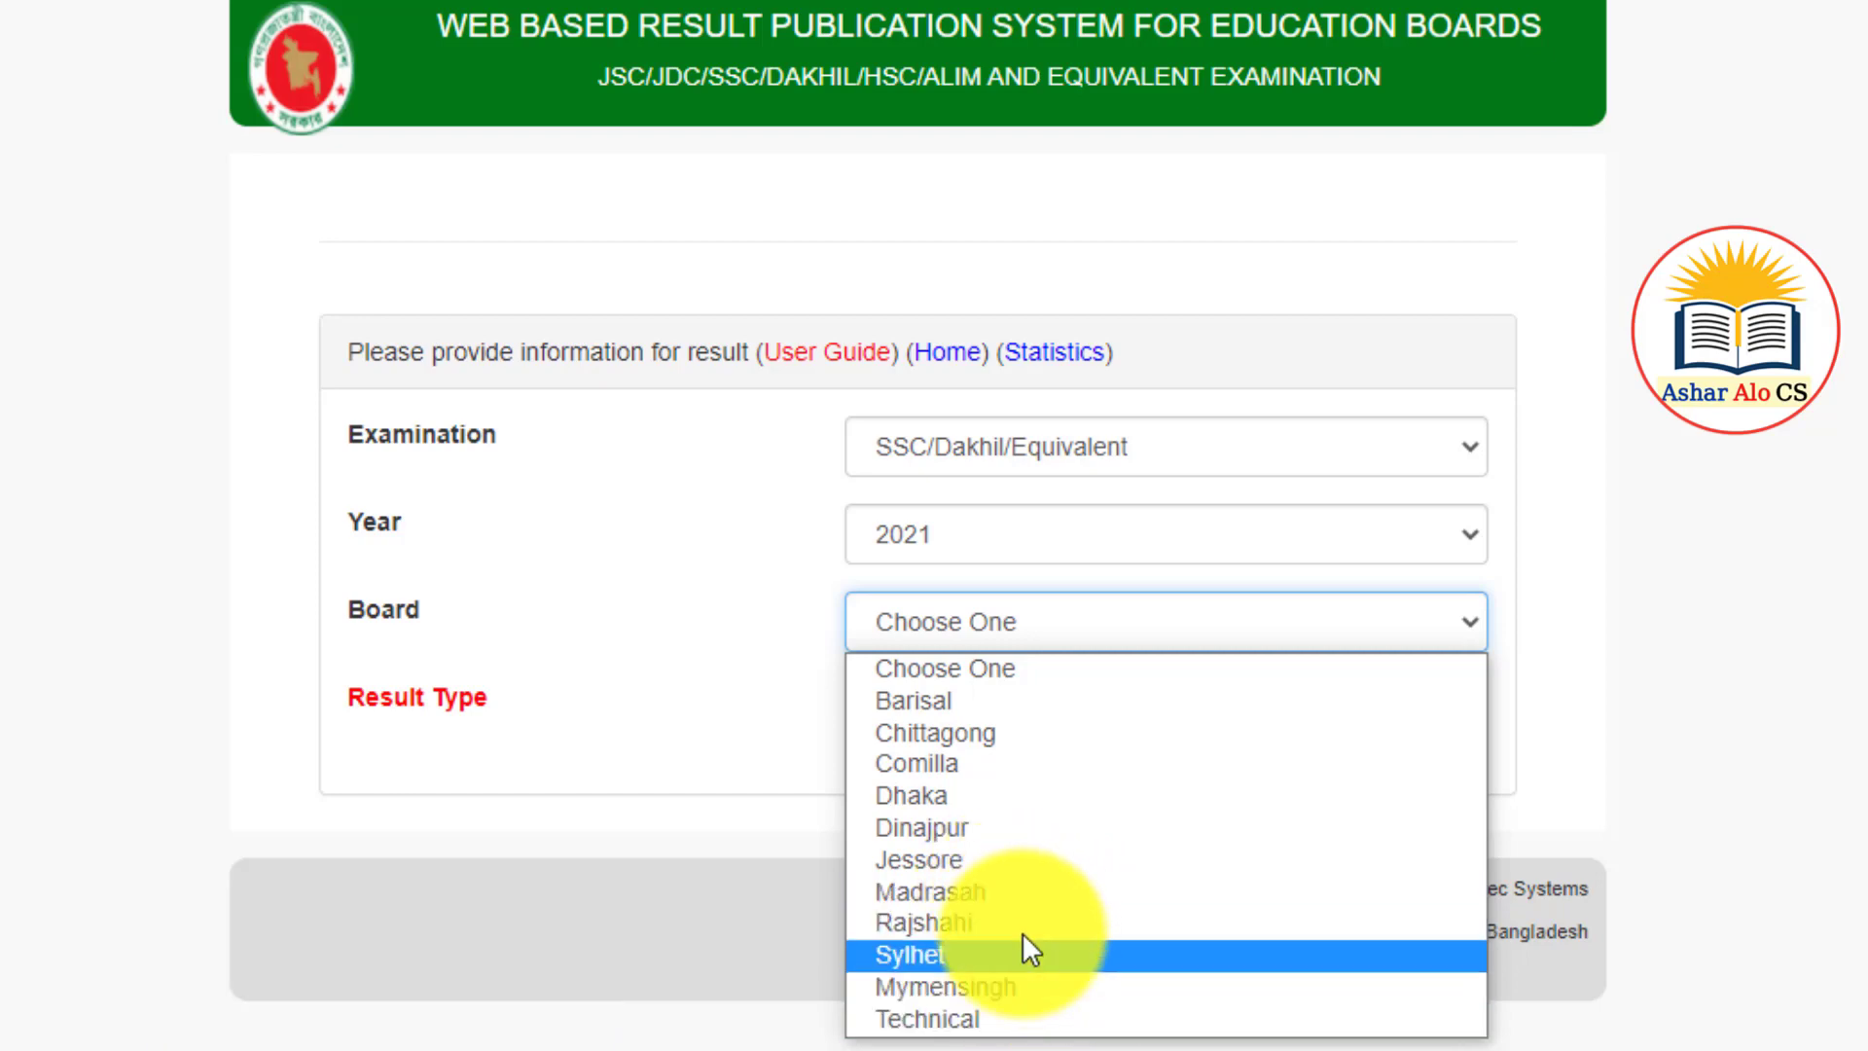
left_click(982, 797)
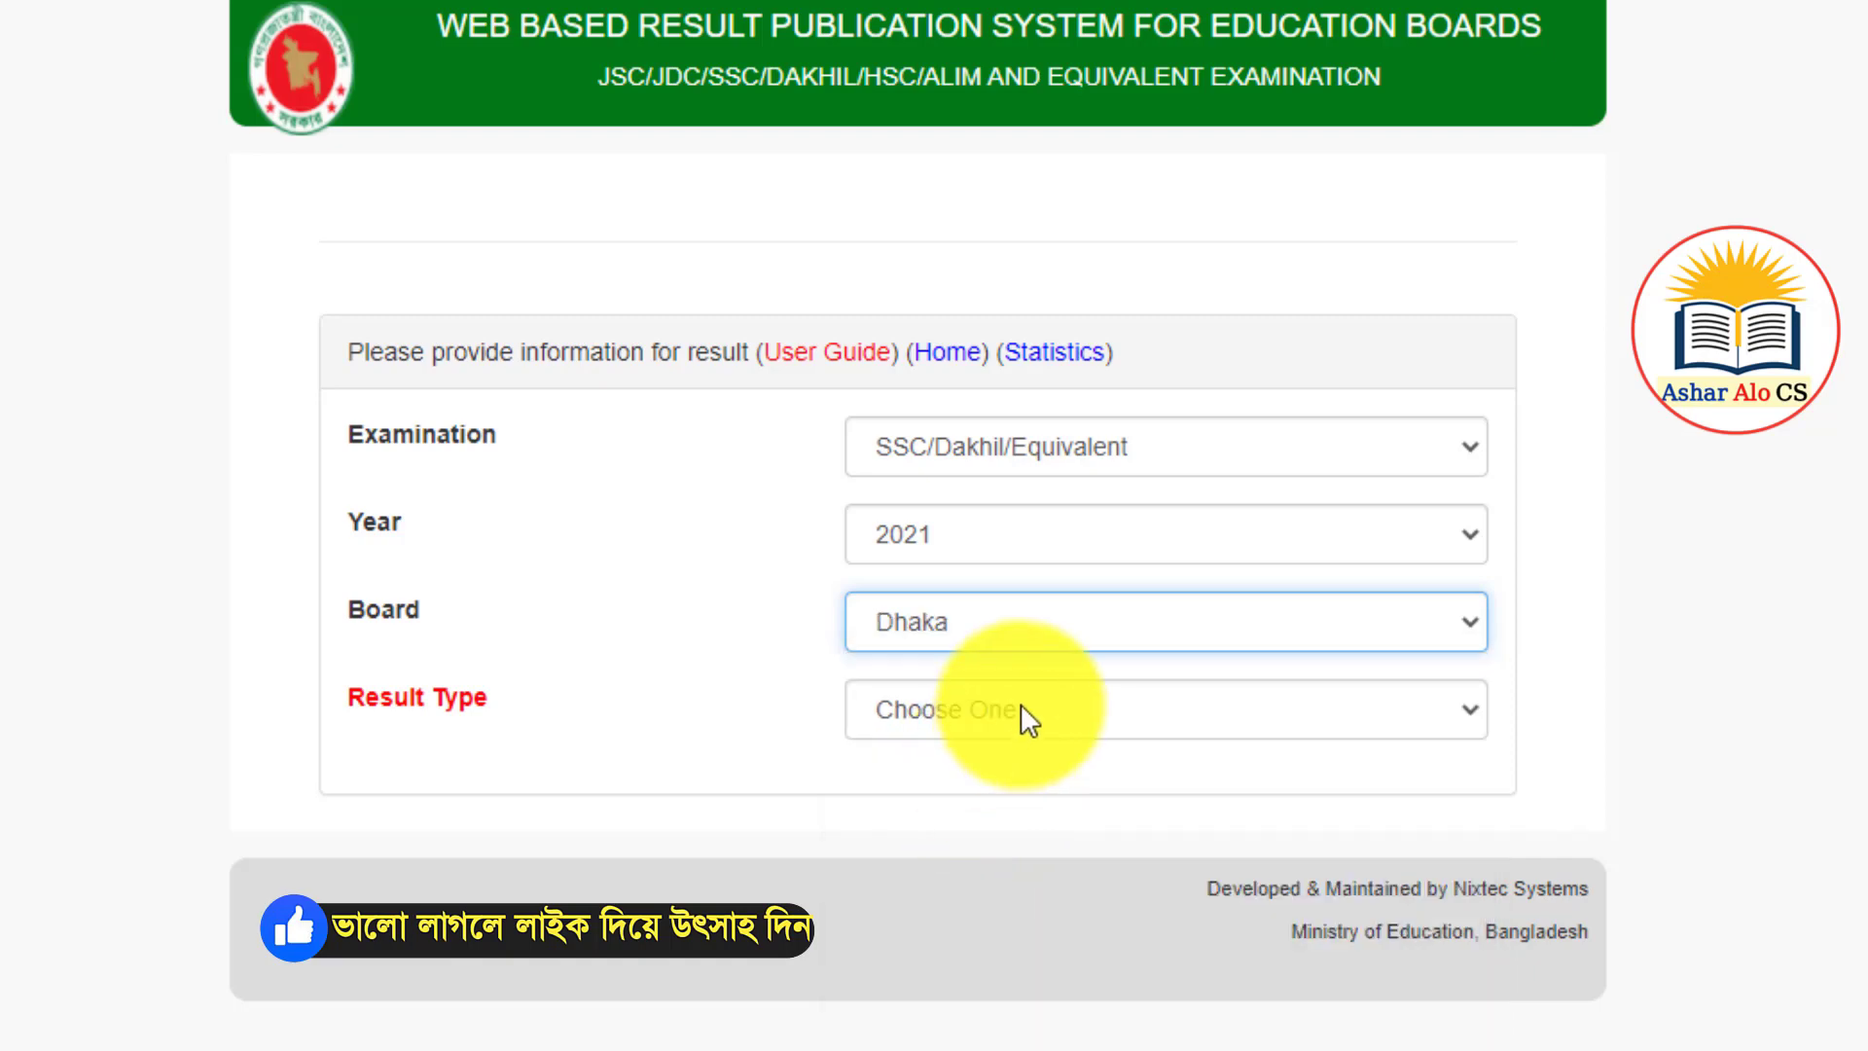
- Review the board options without changing the choice and set the result type to Individual Result
left_click(1042, 623)
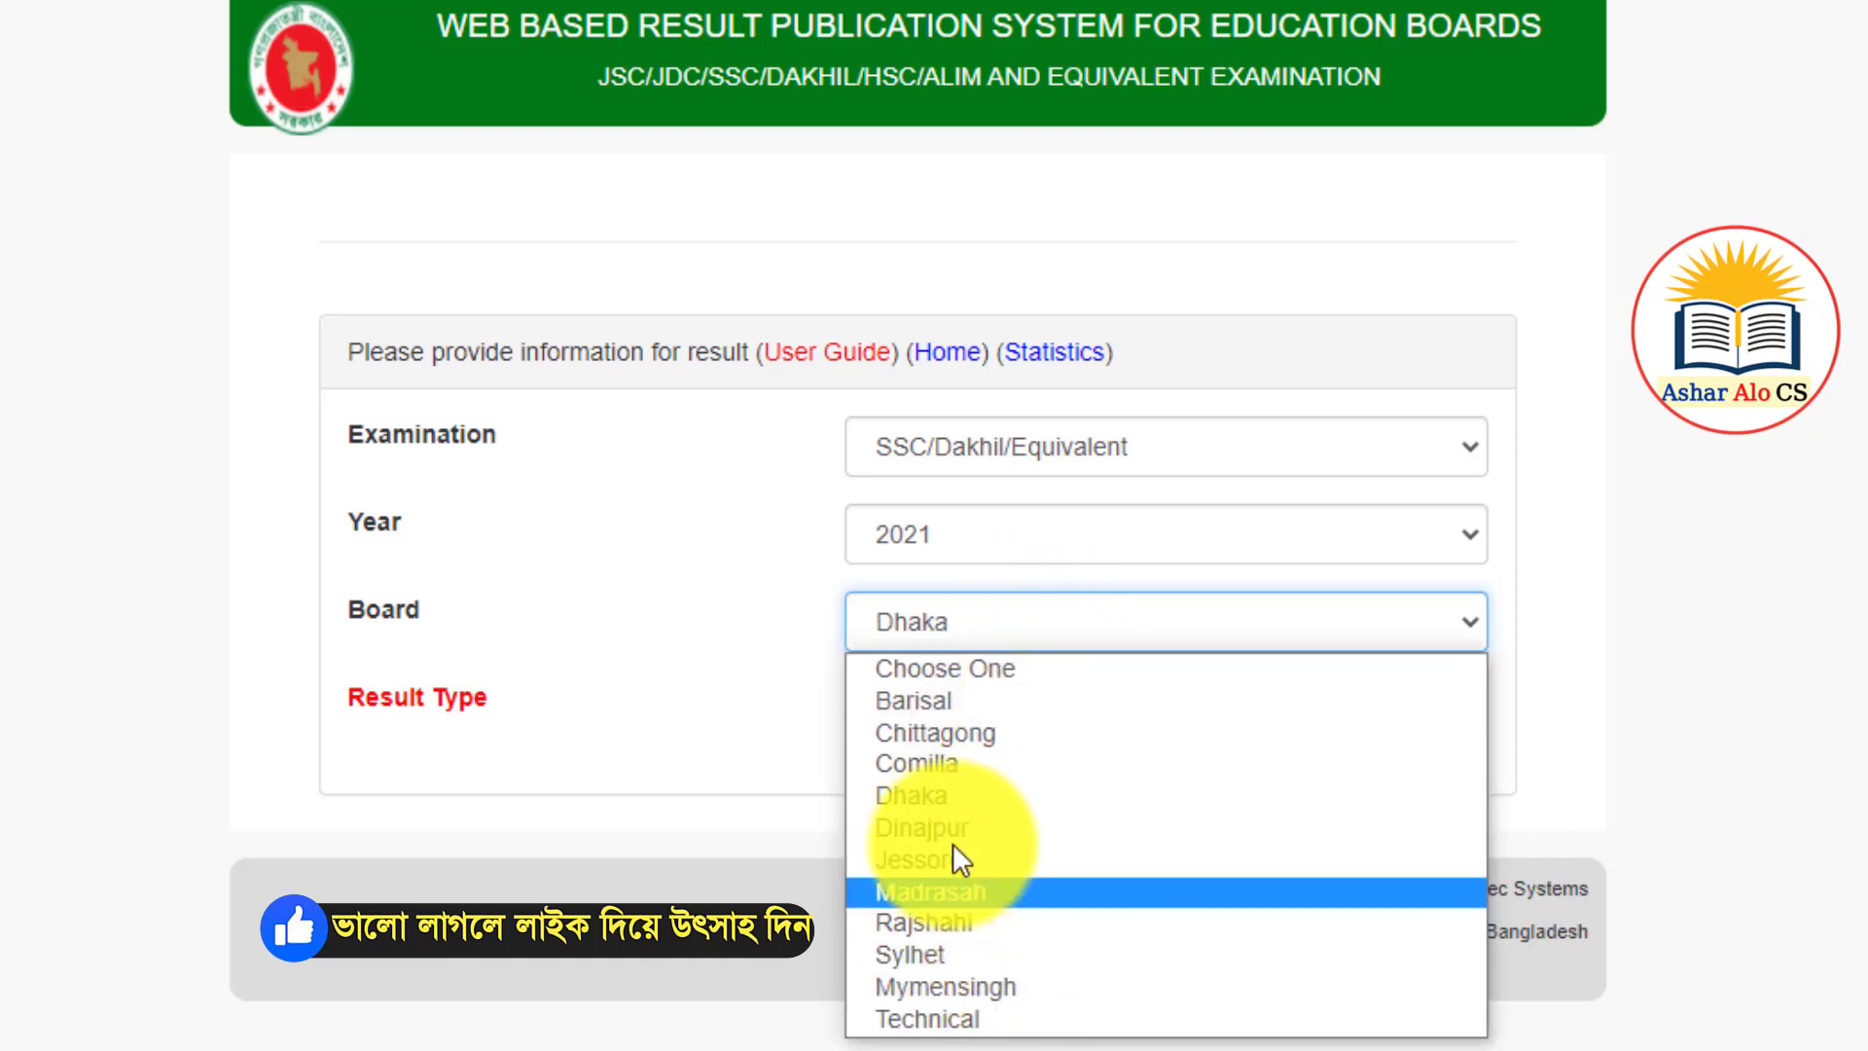
left_click(765, 628)
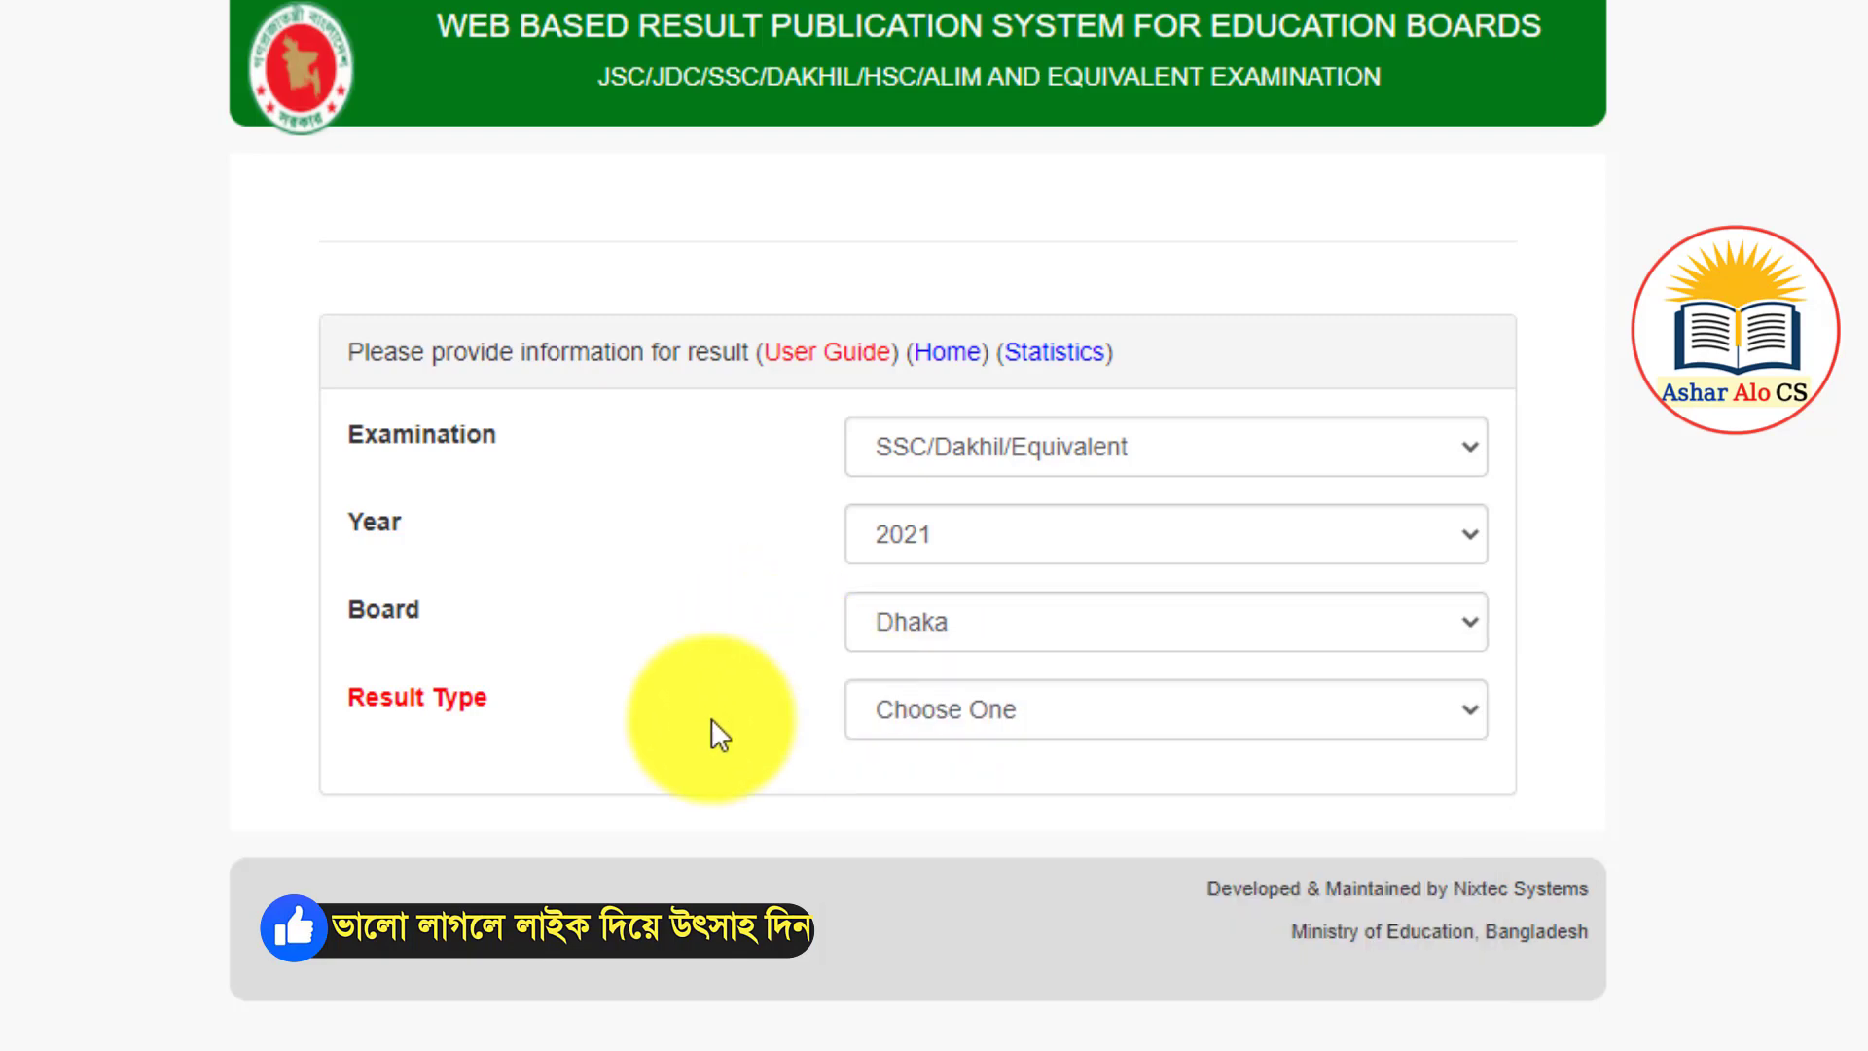
left_click(497, 755)
left_click(984, 713)
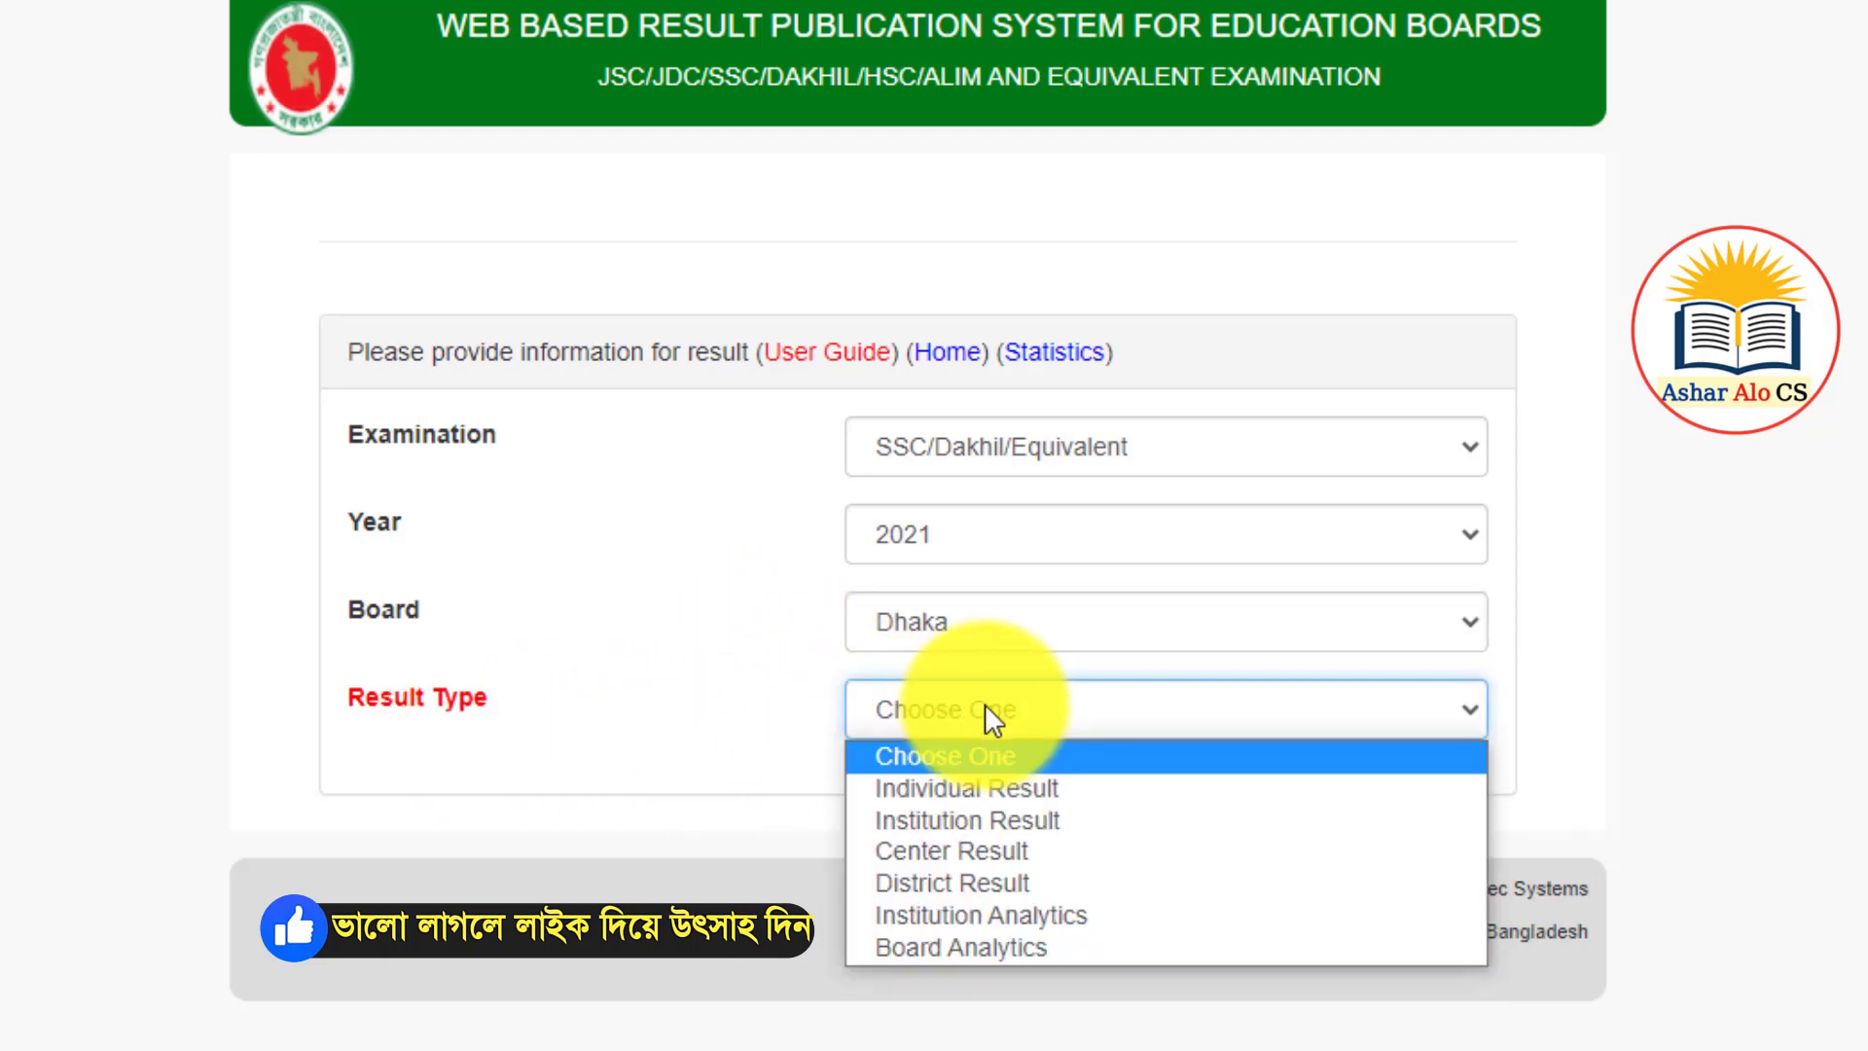
left_click(1072, 790)
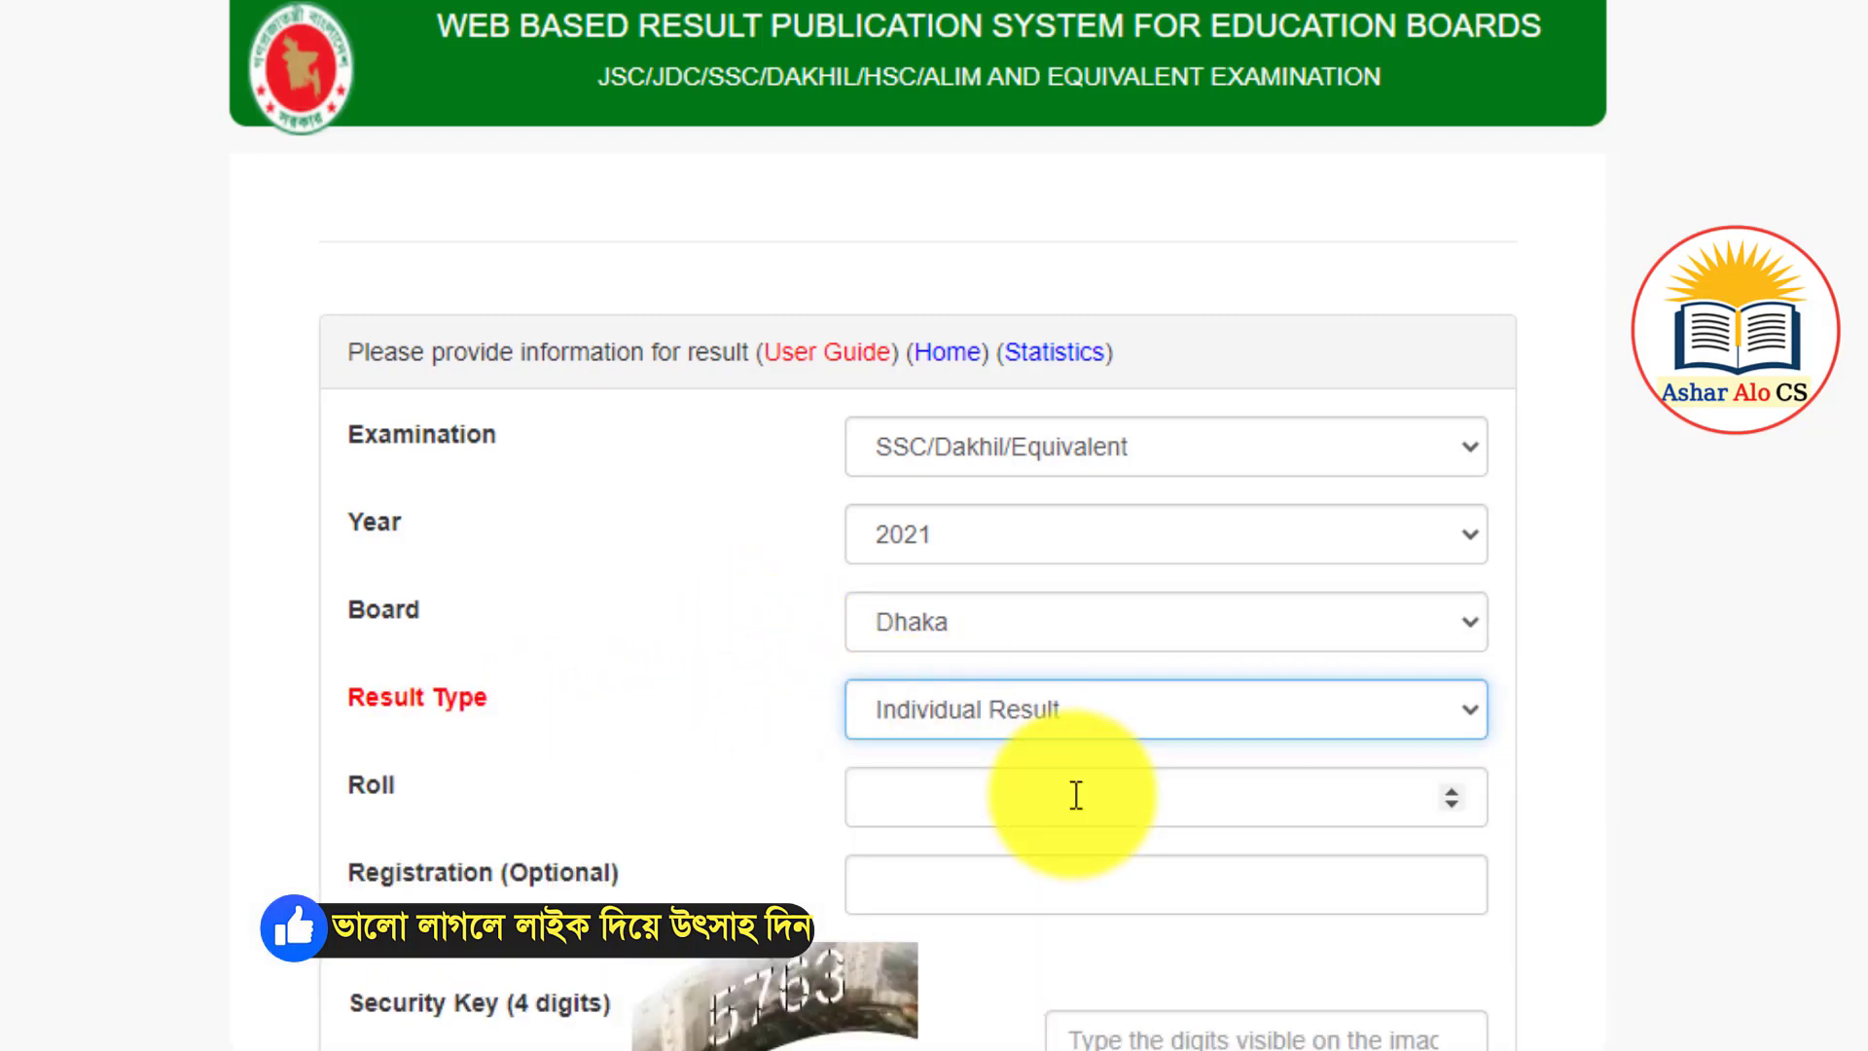
- Fill in the student's roll number and the optional registration number from the saved entries
left_click(980, 803)
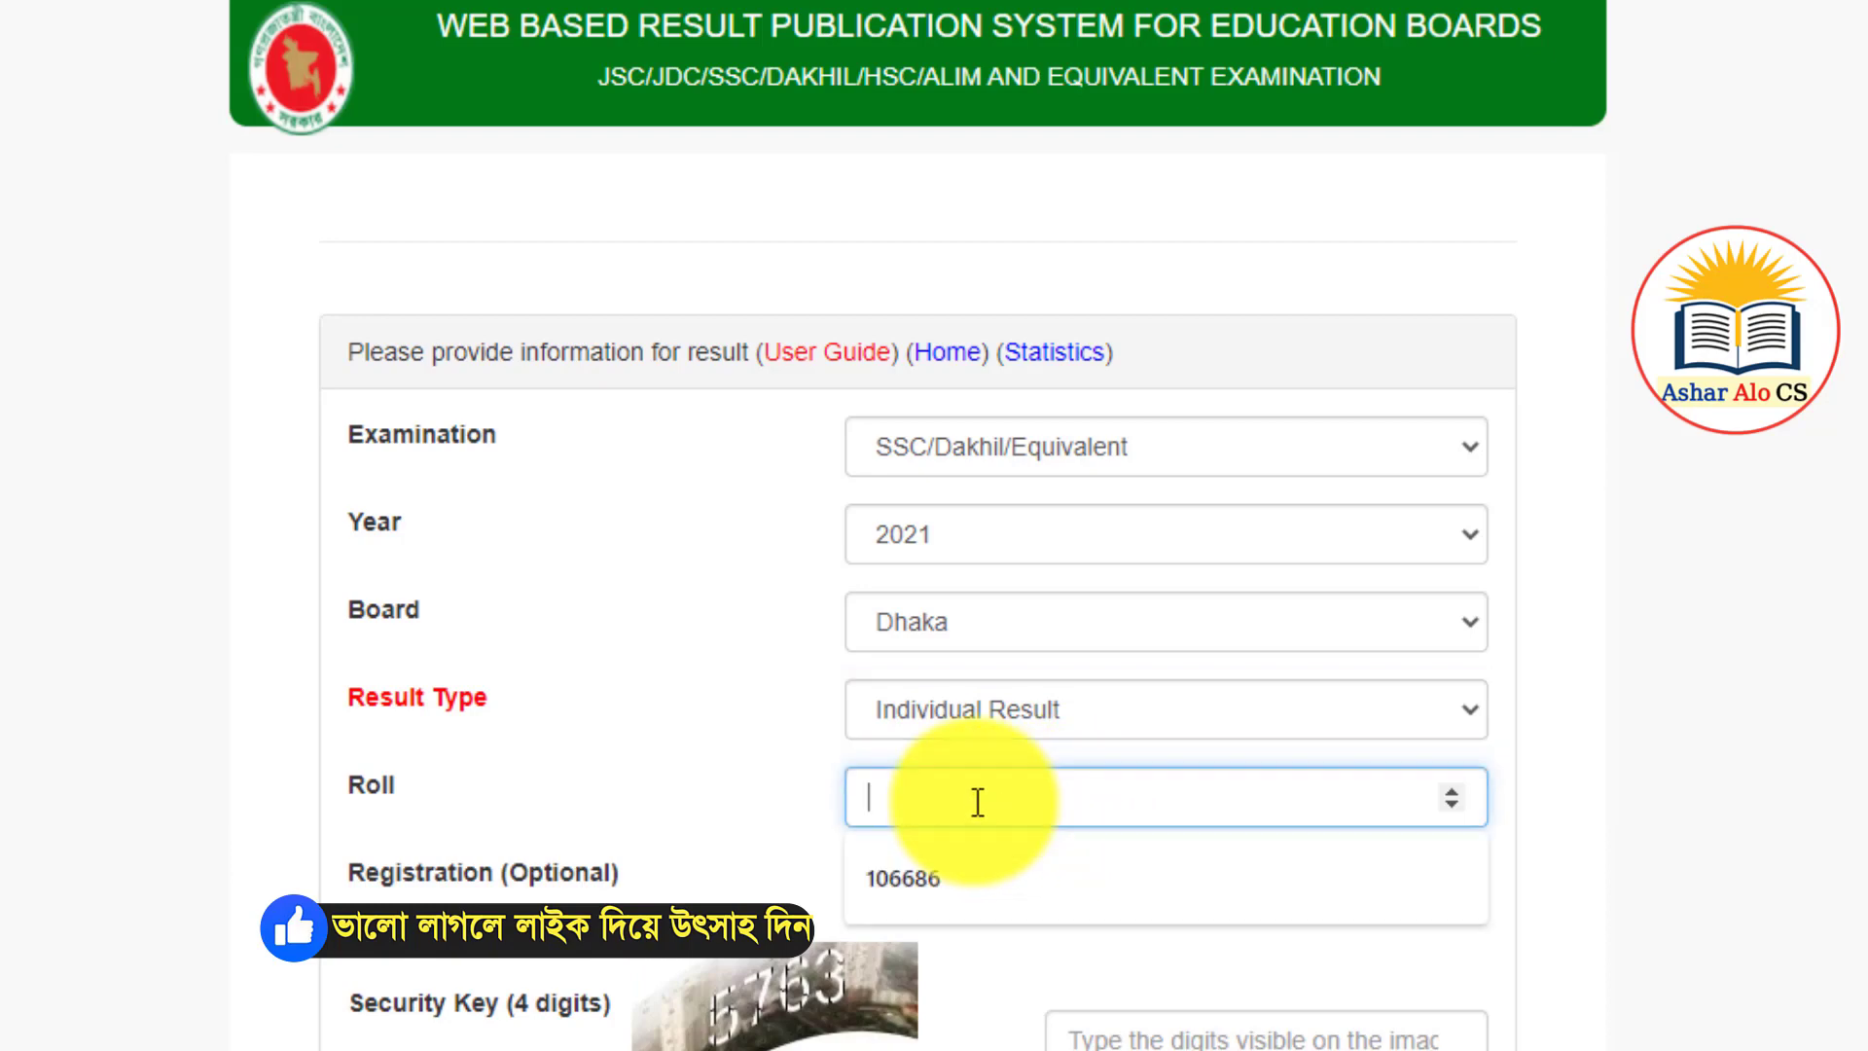
left_click(931, 878)
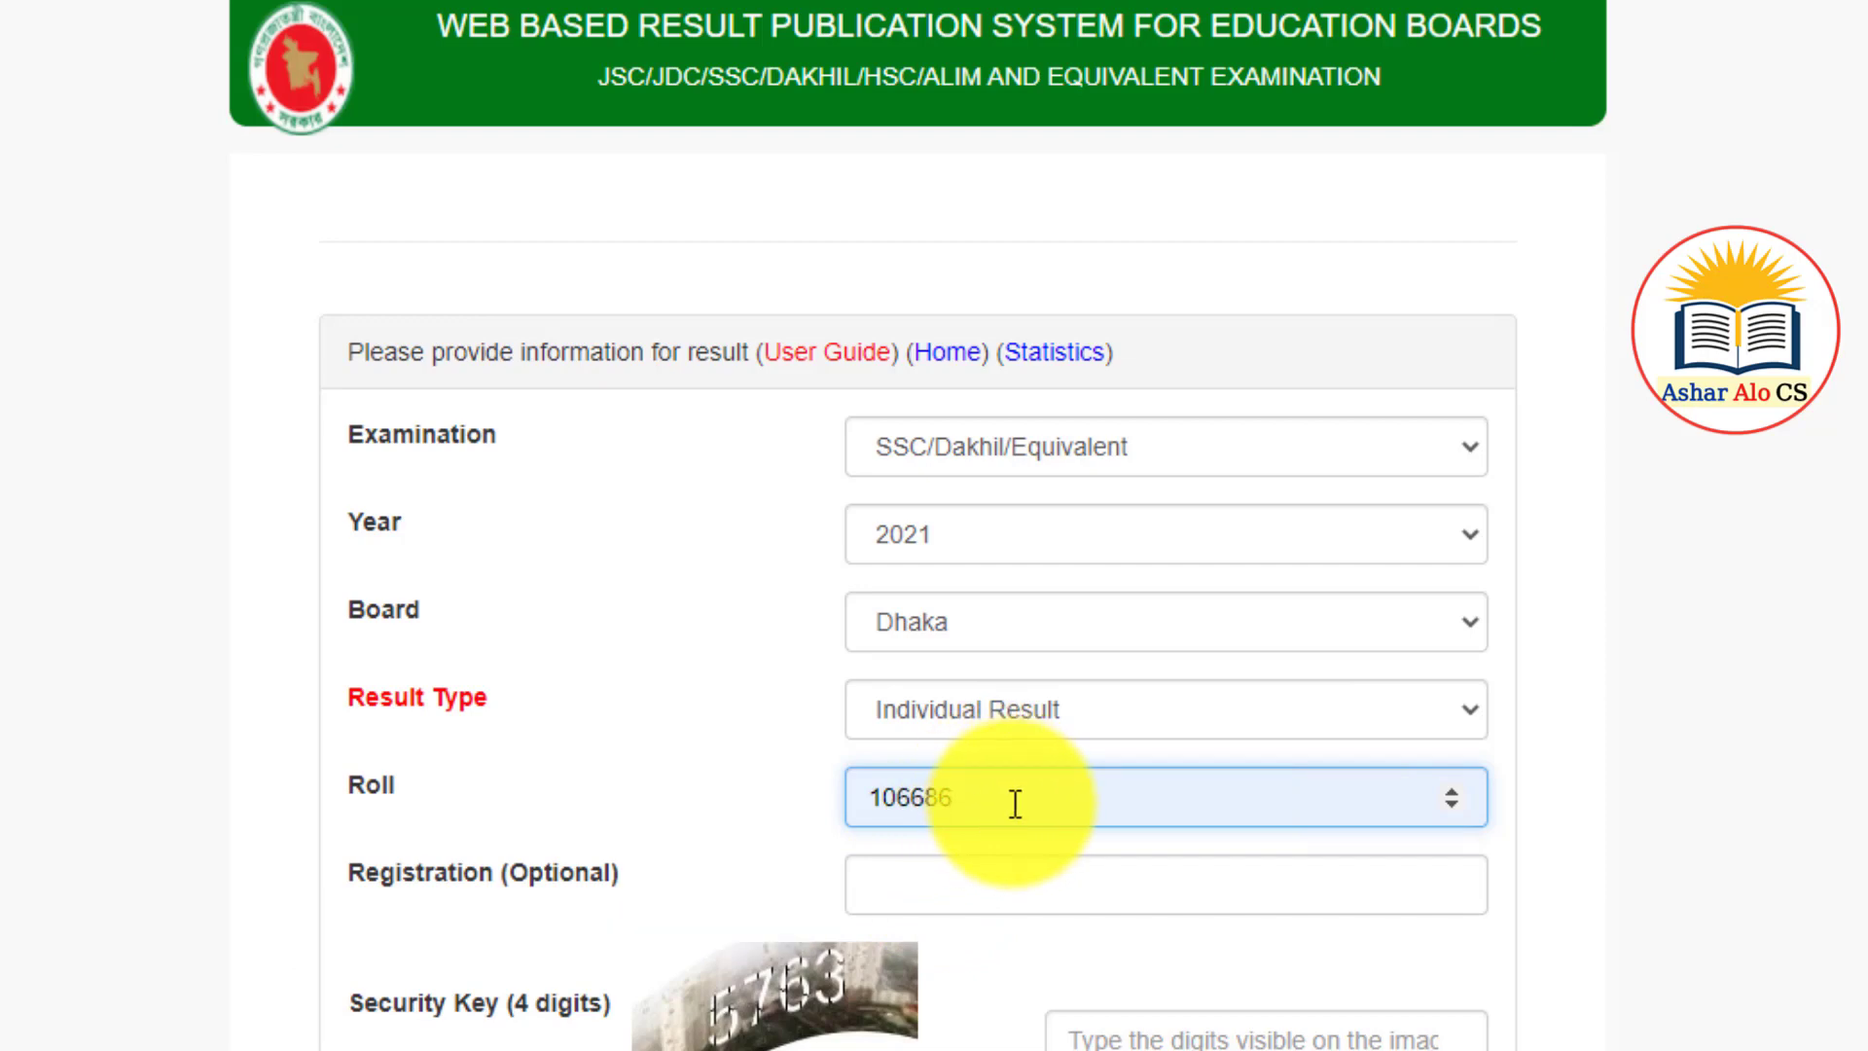
left_click_drag(1014, 804, 880, 813)
left_click(896, 886)
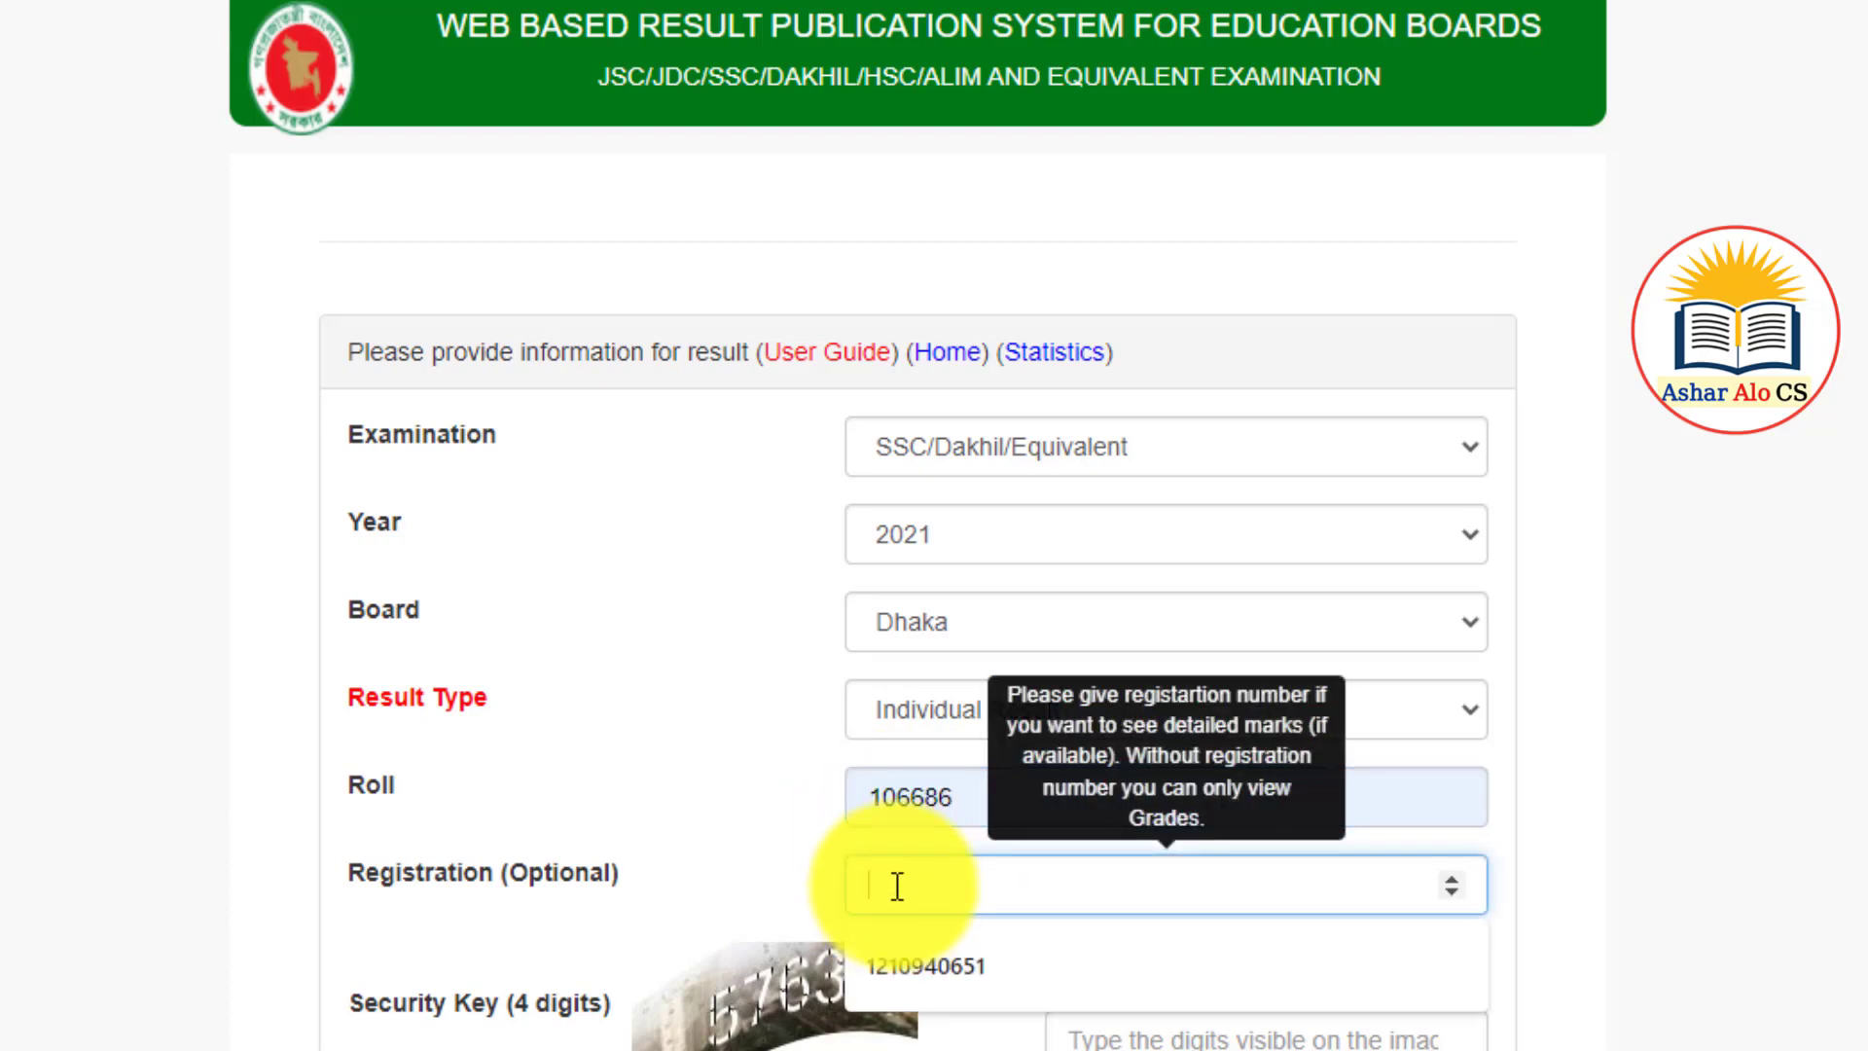
left_click(929, 963)
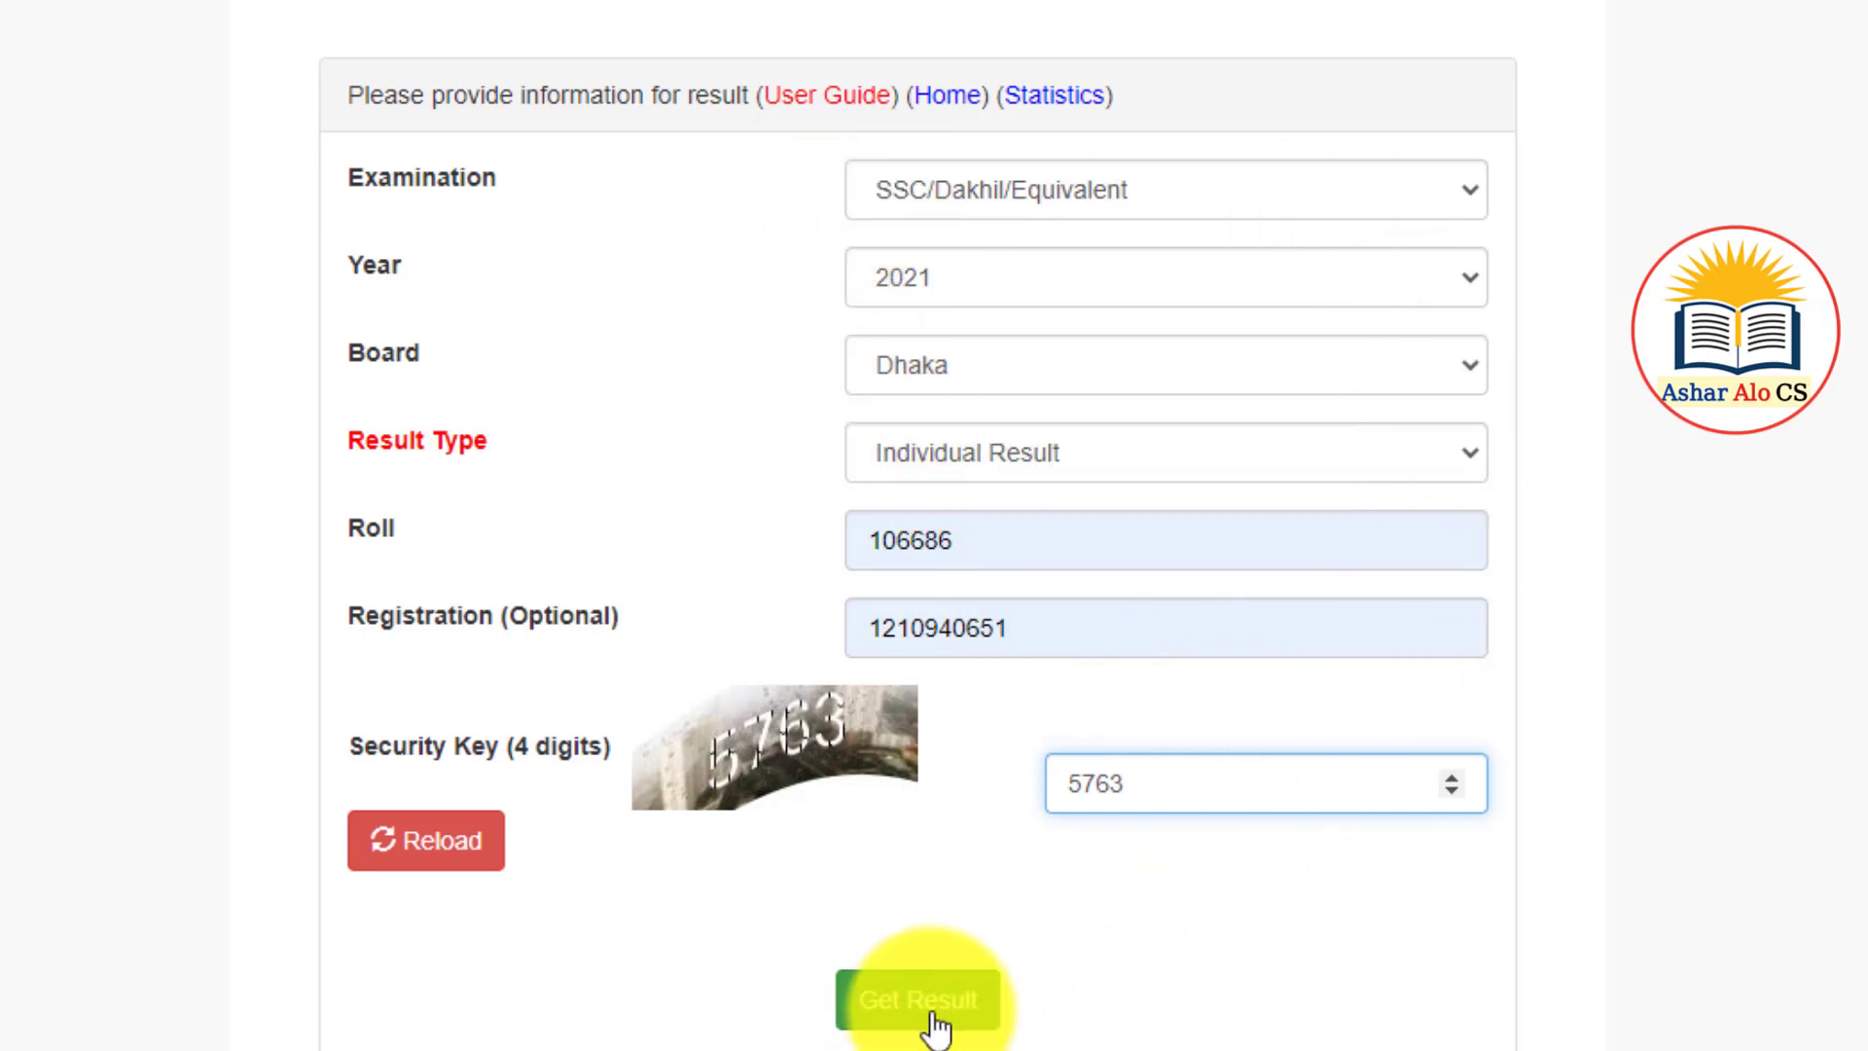
- Change the examination year to 2015 and look through the other available years
left_click(1039, 282)
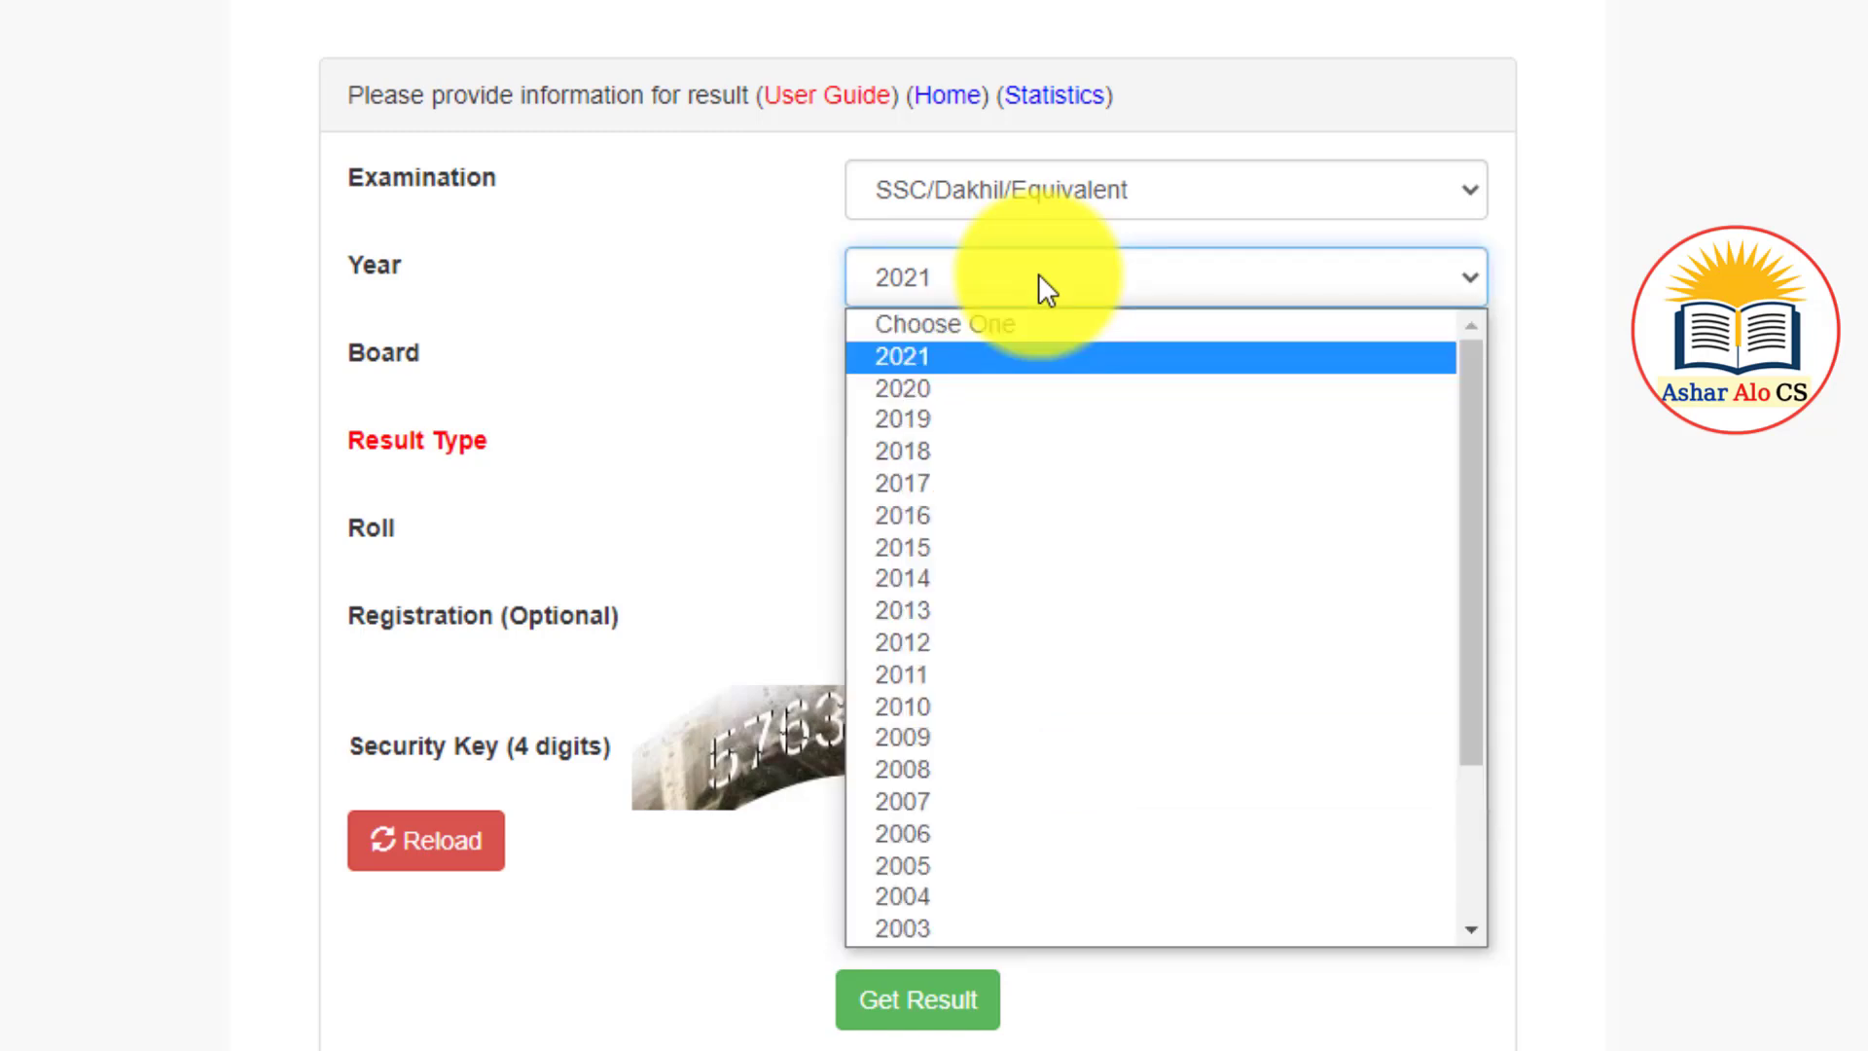
left_click(1018, 552)
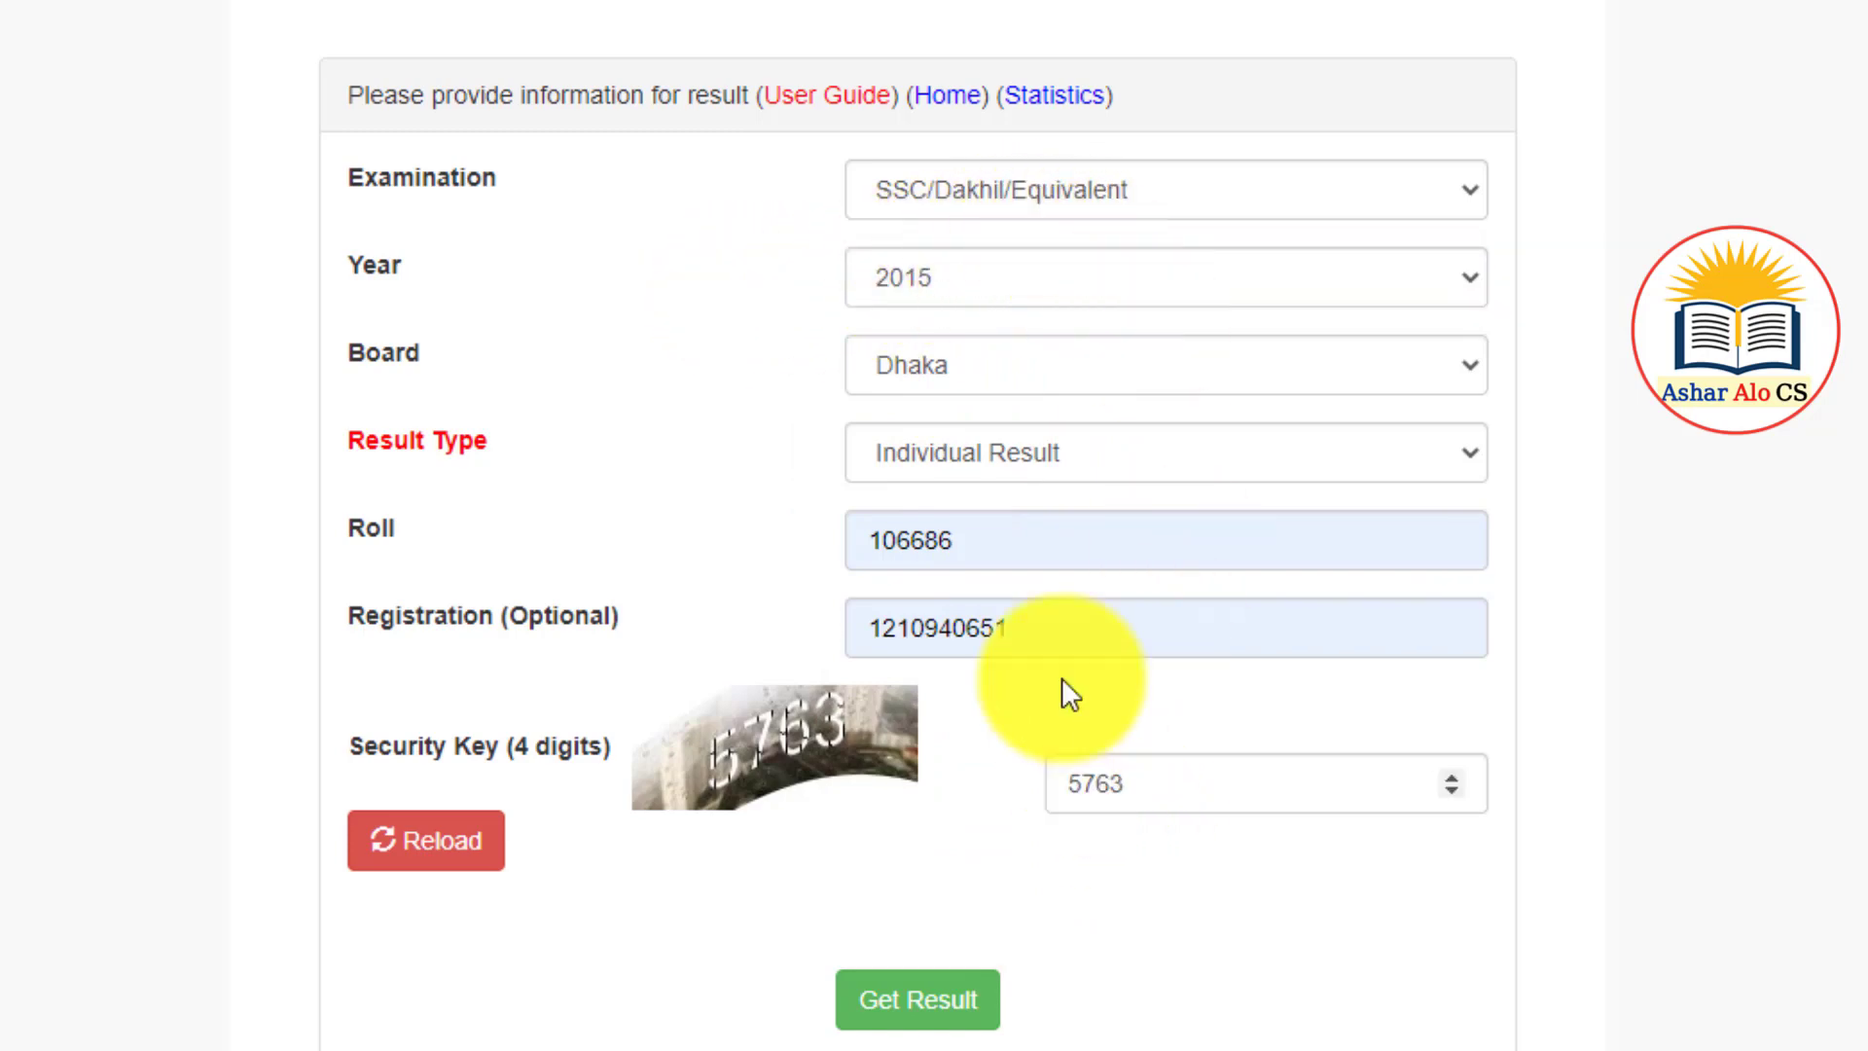
left_click(981, 272)
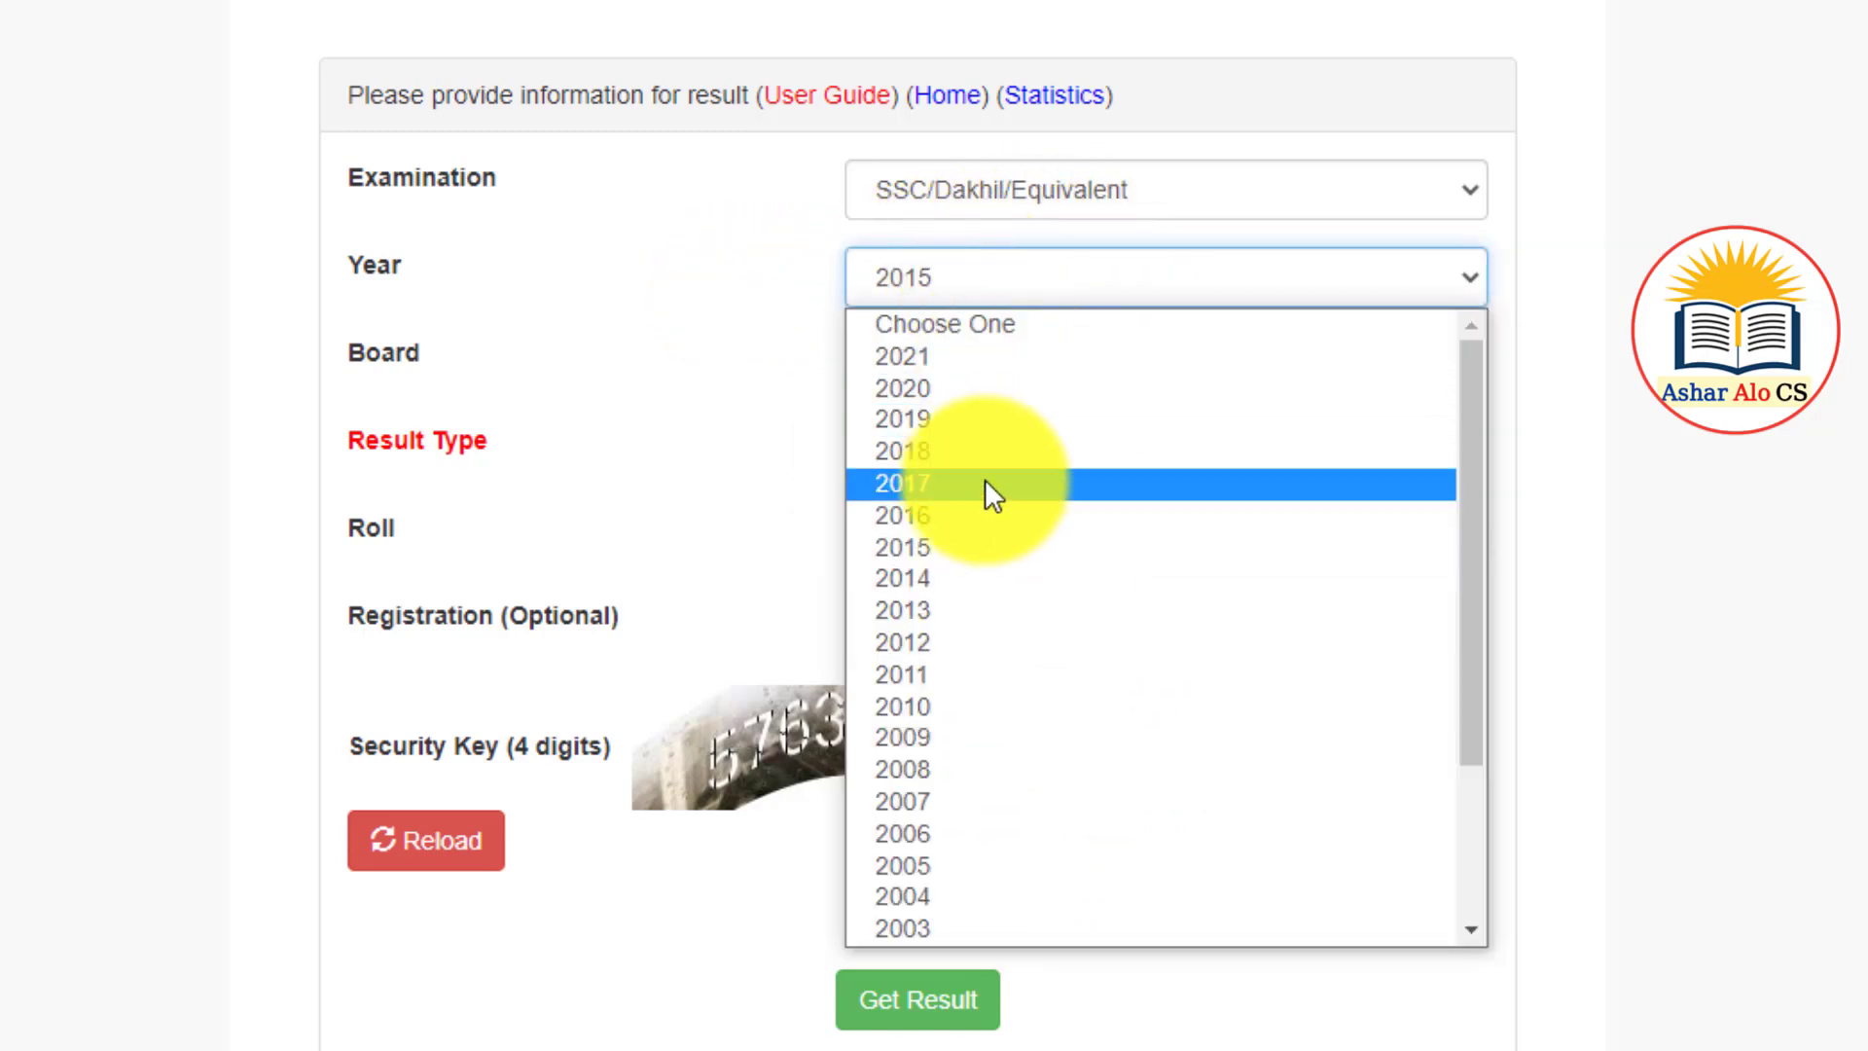
left_click(728, 288)
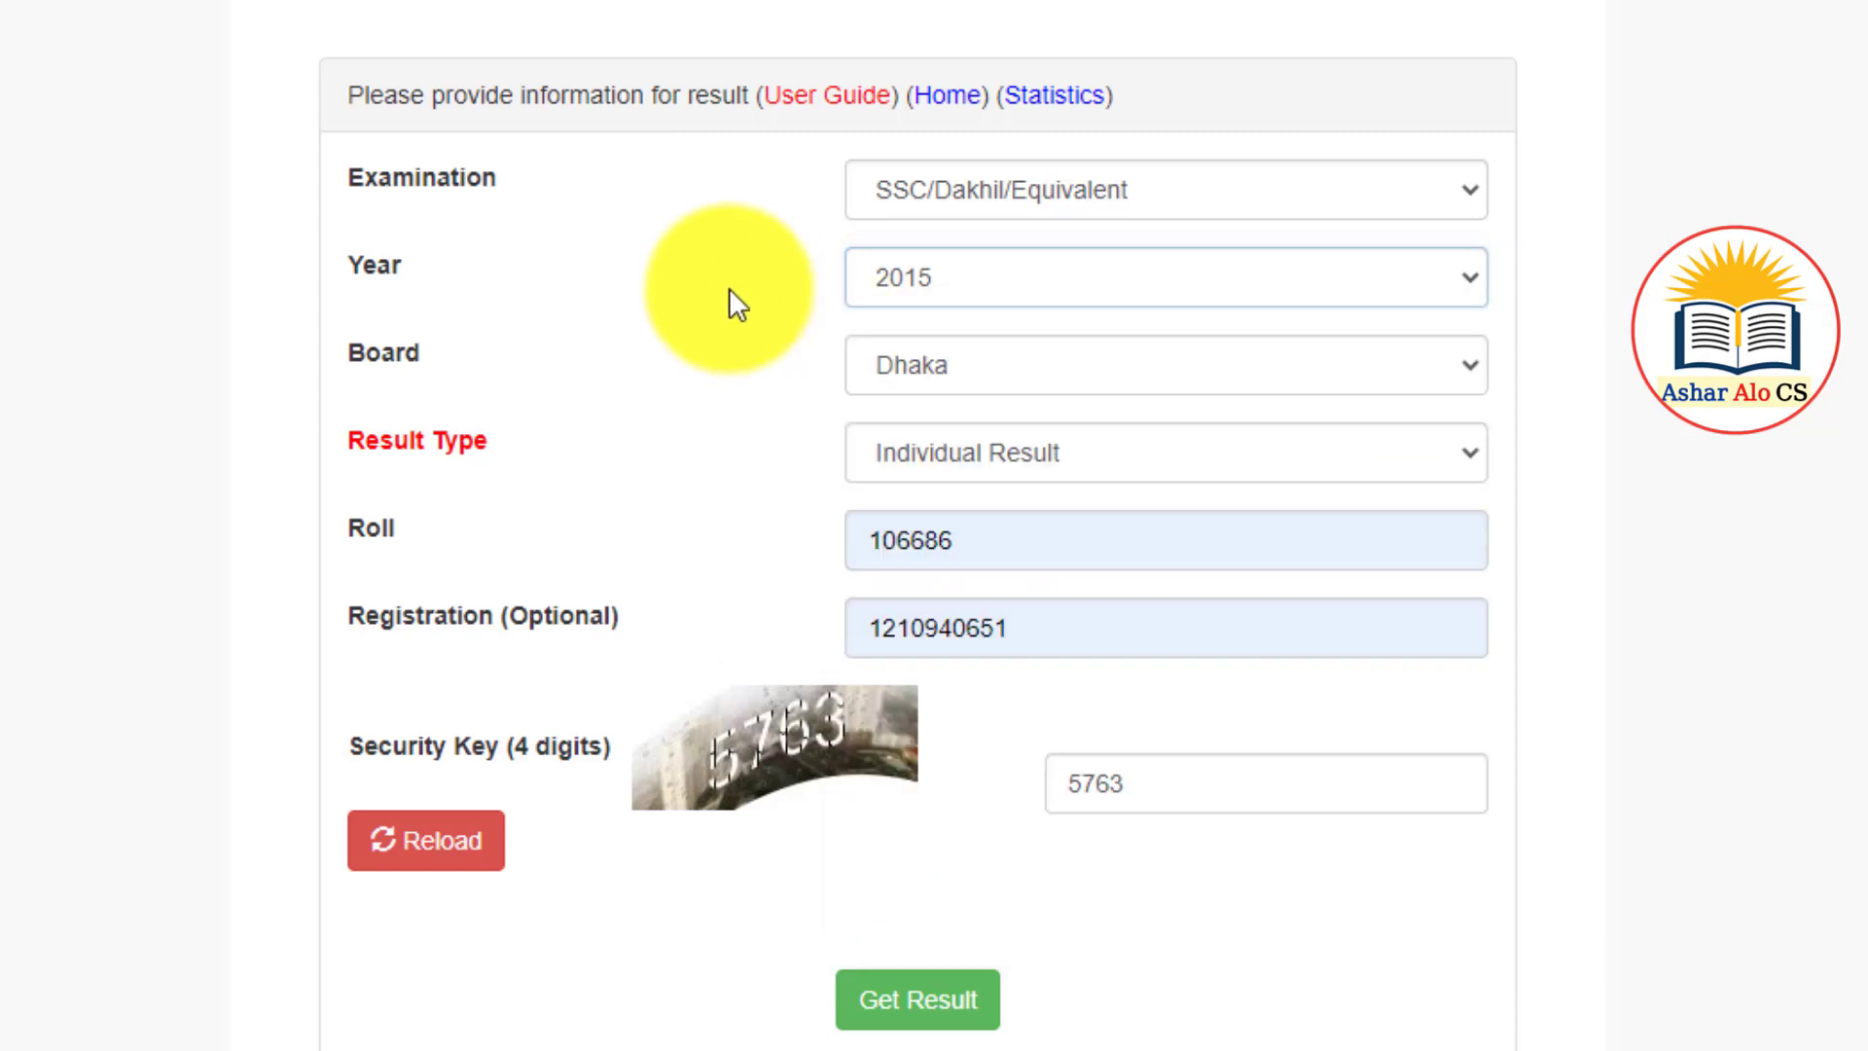
left_click(1074, 282)
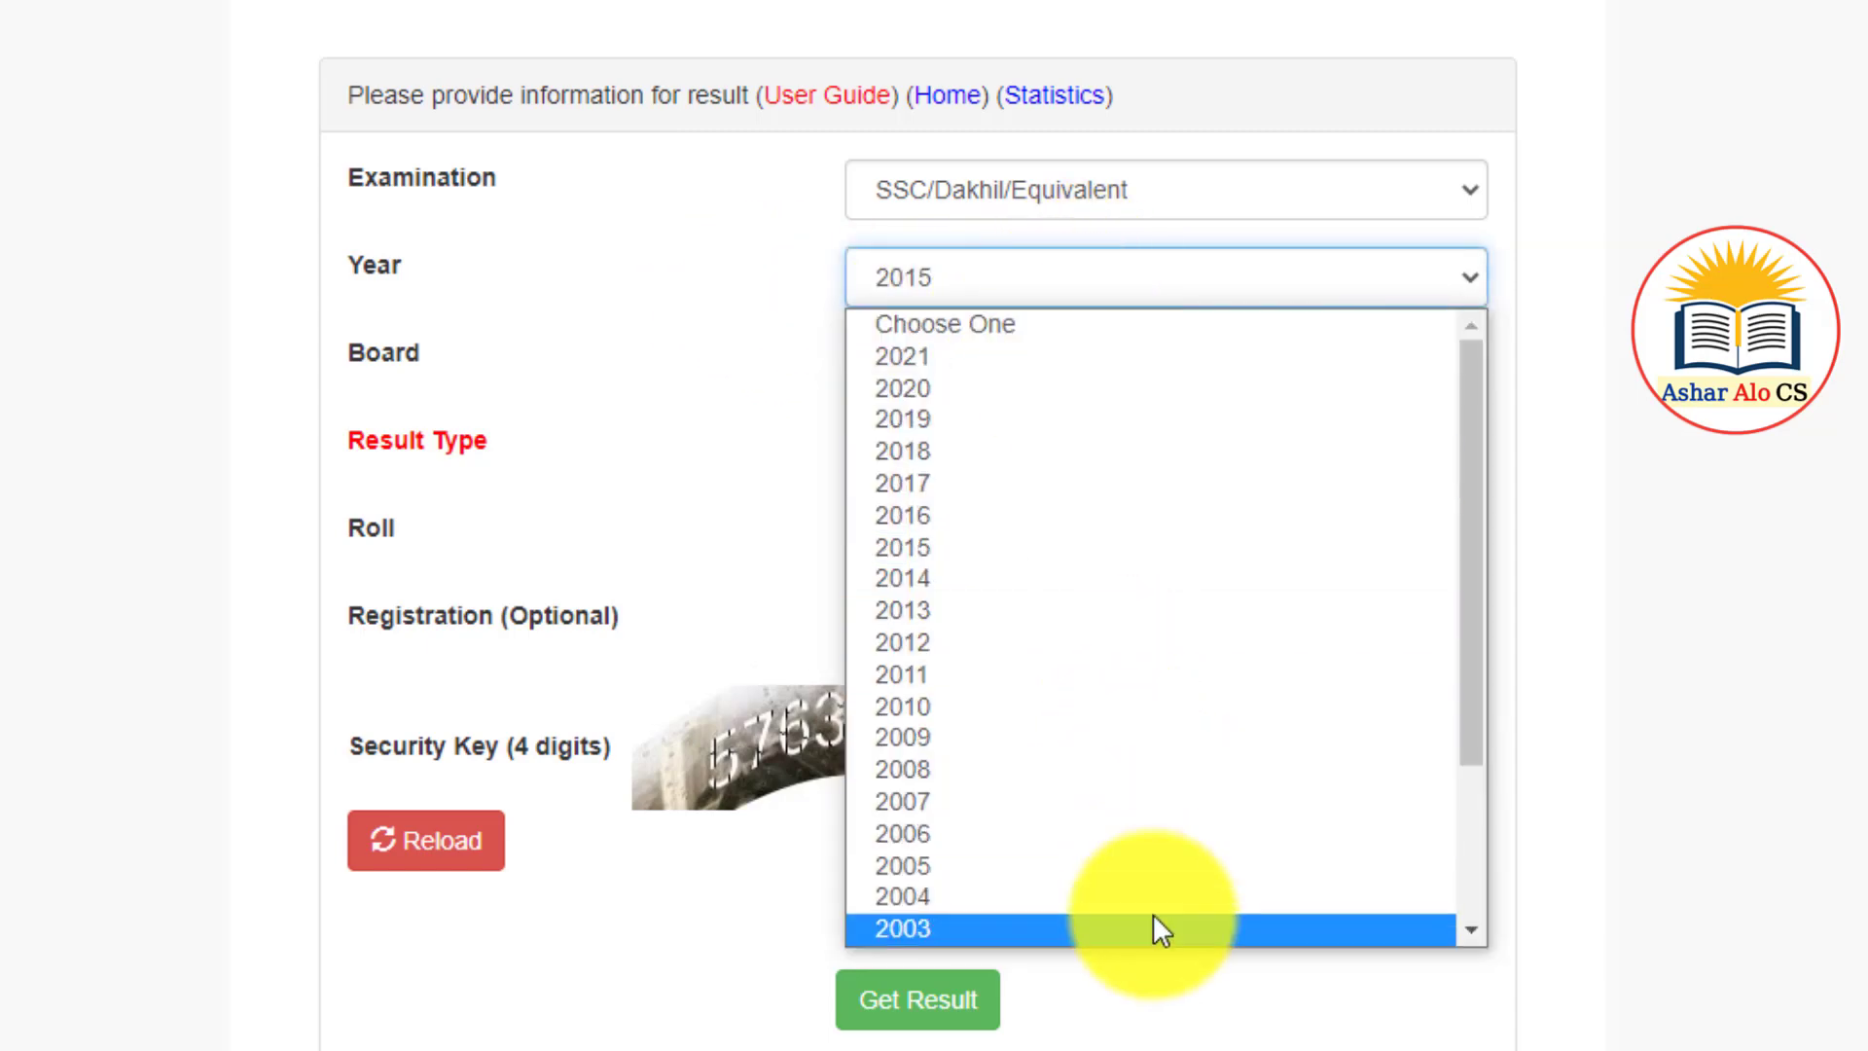
left_click(743, 276)
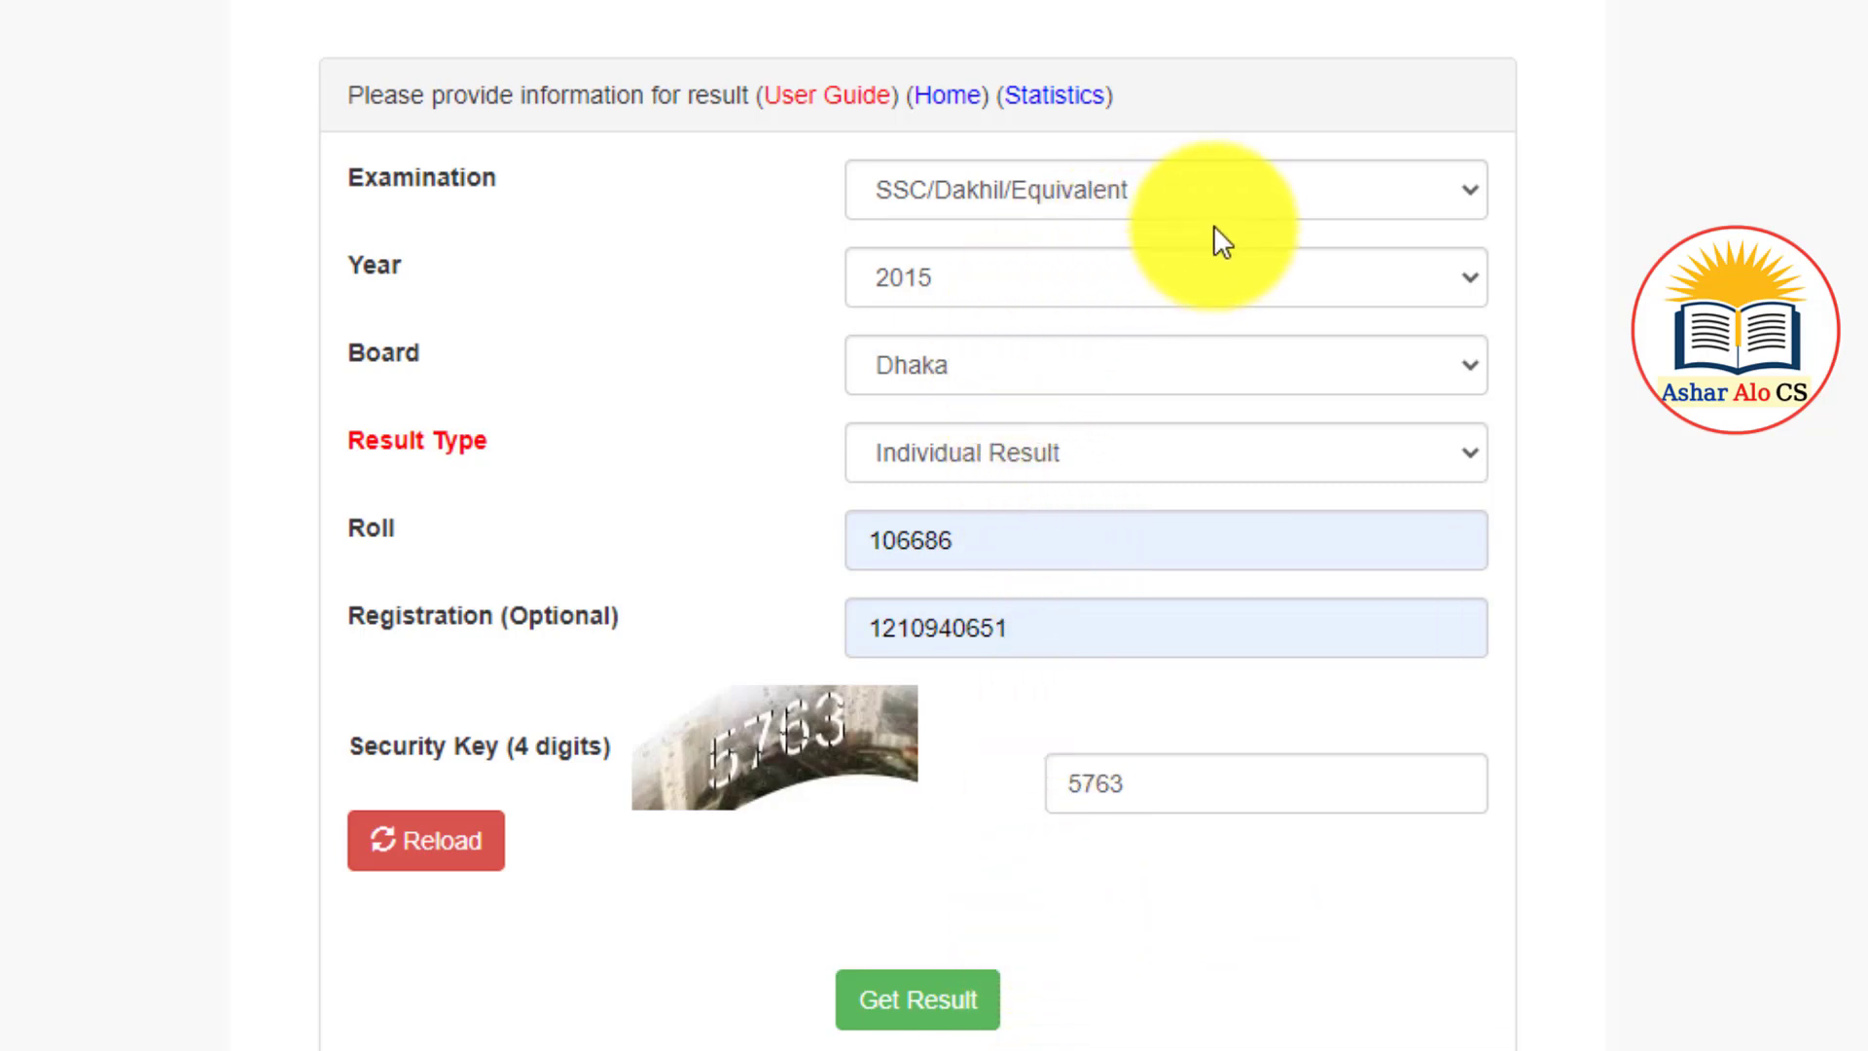
- Review the examination, board and result type options, reselecting SSC/Dakhil/Equivalent and Individual Result
left_click(1224, 200)
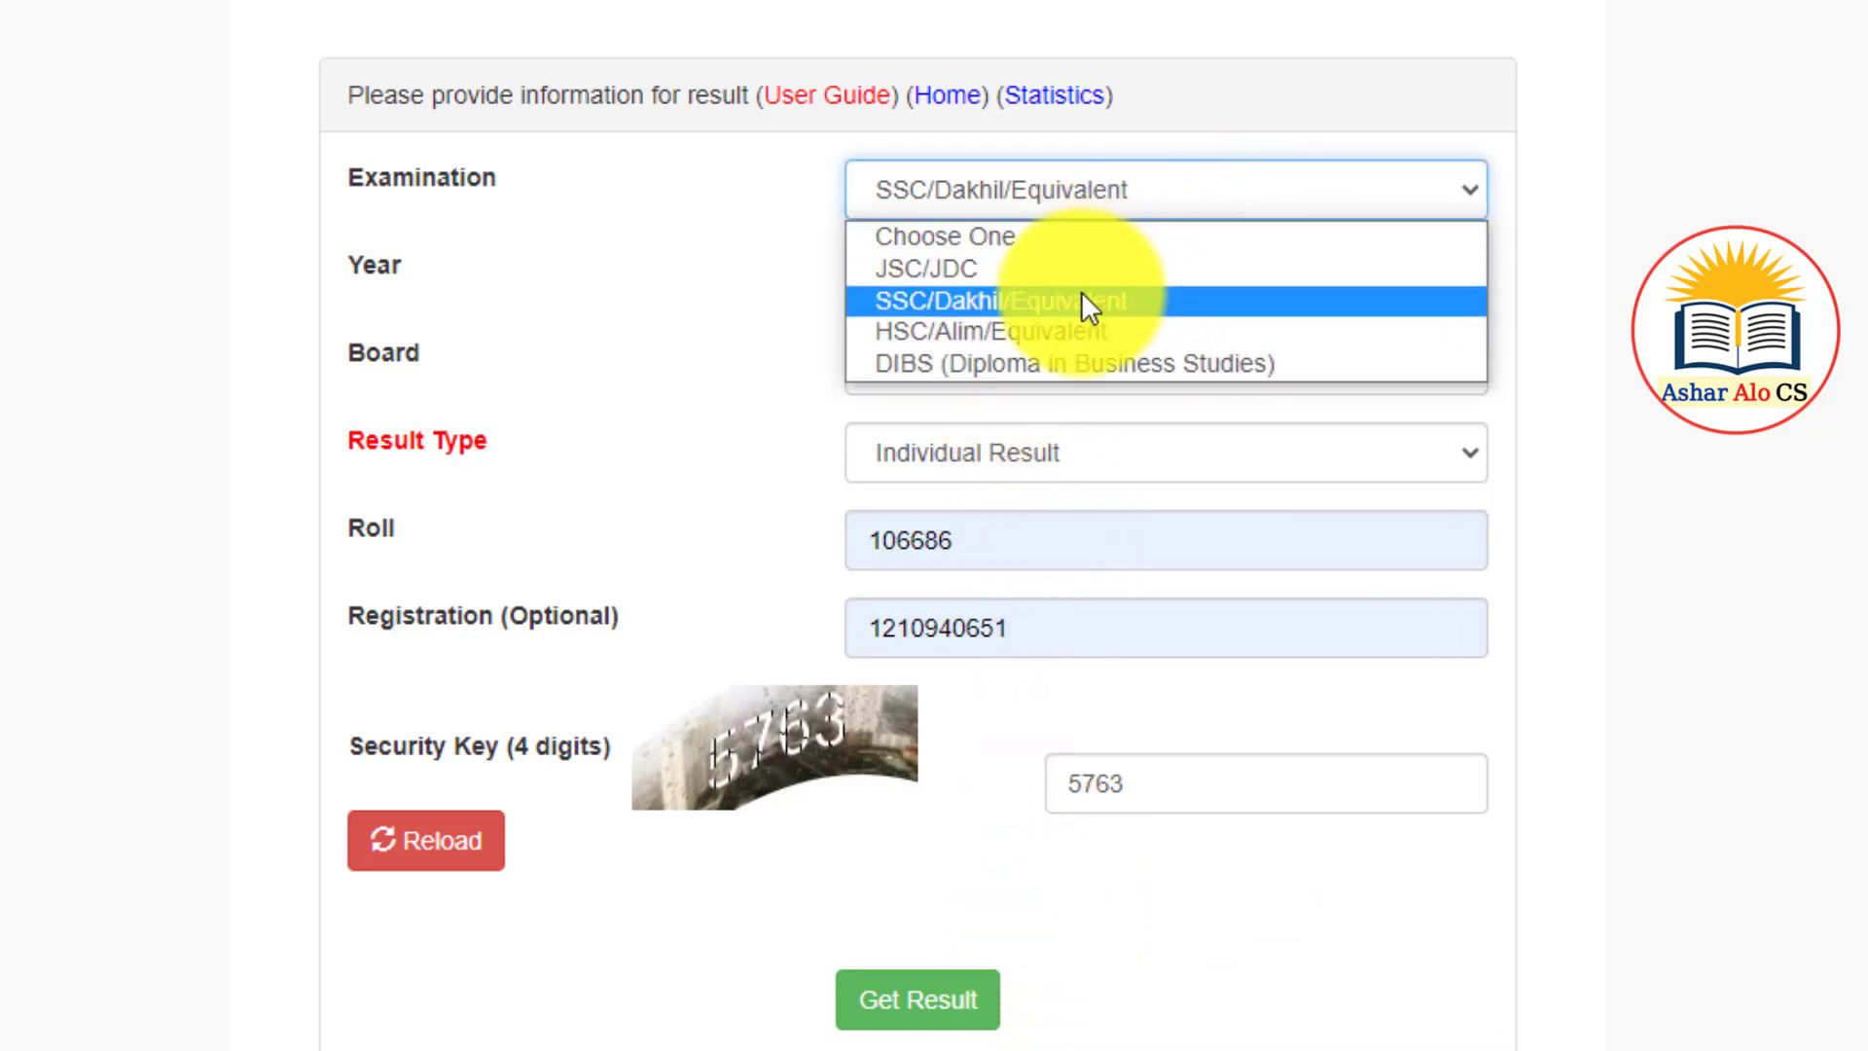
left_click(1083, 299)
left_click(1031, 368)
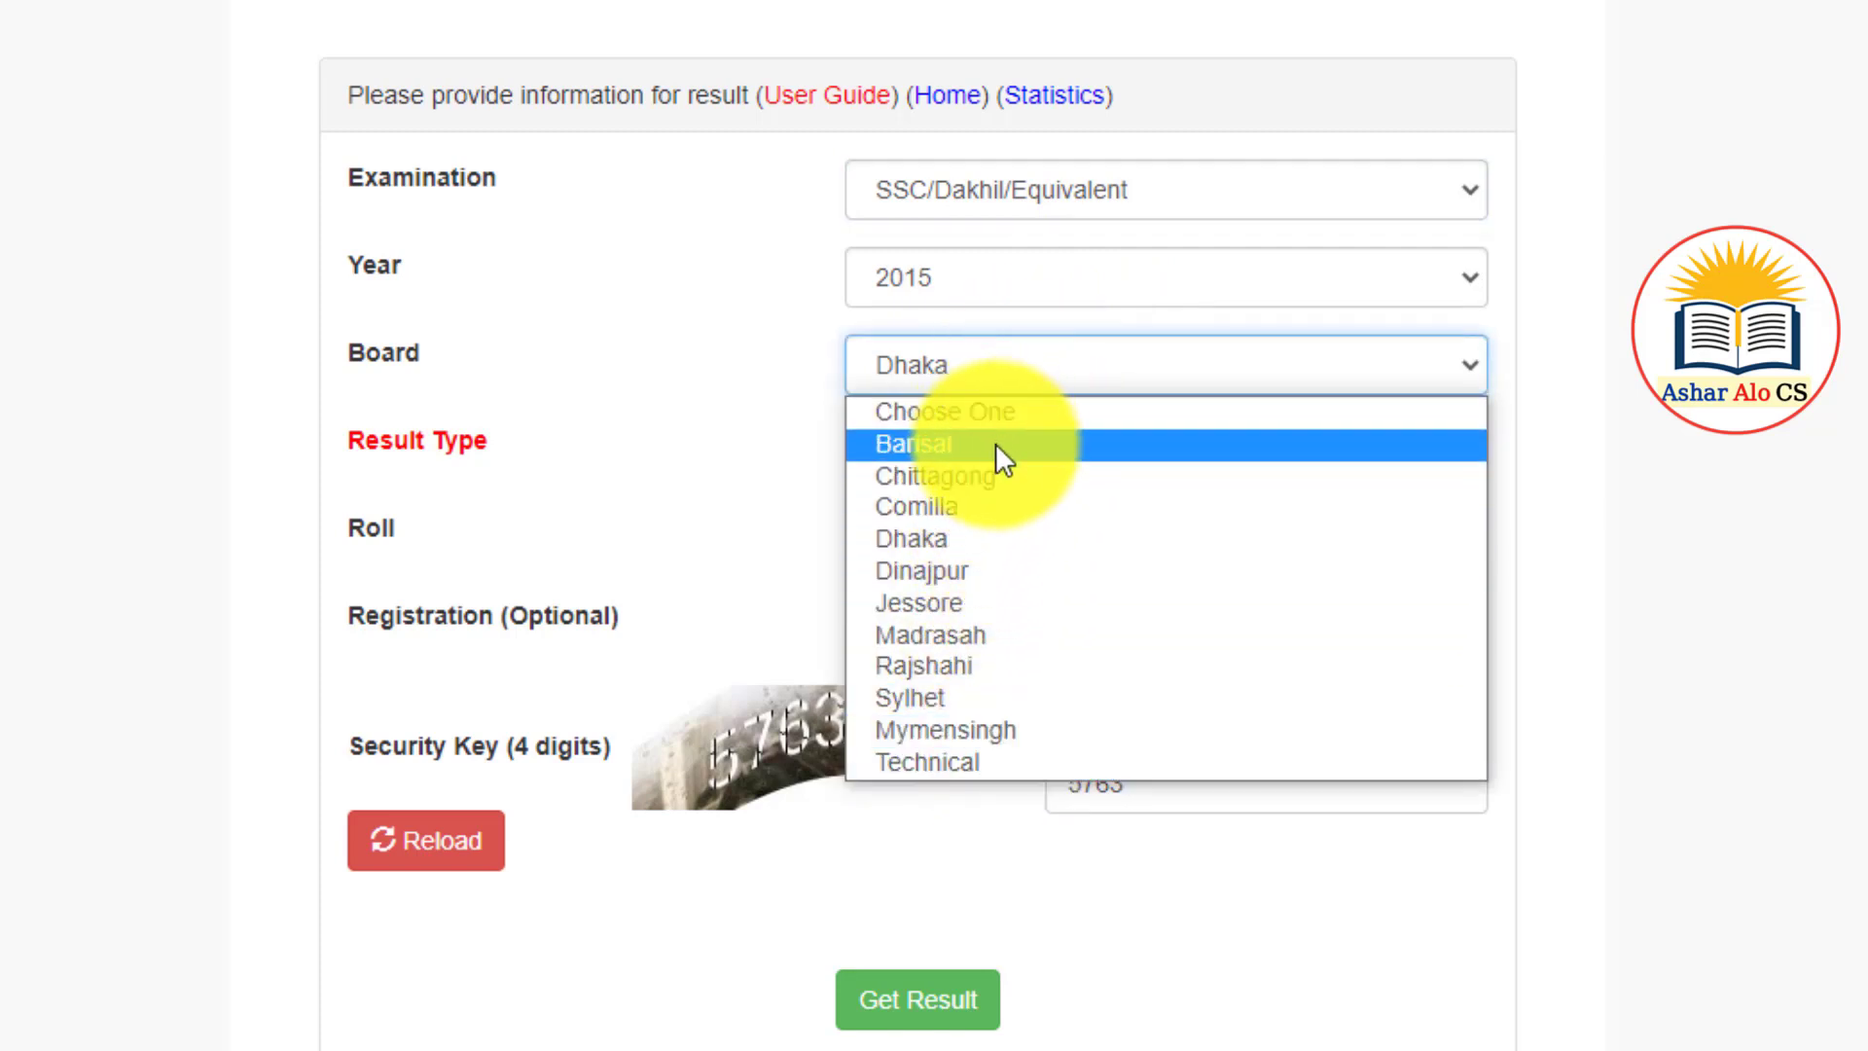
left_click(776, 338)
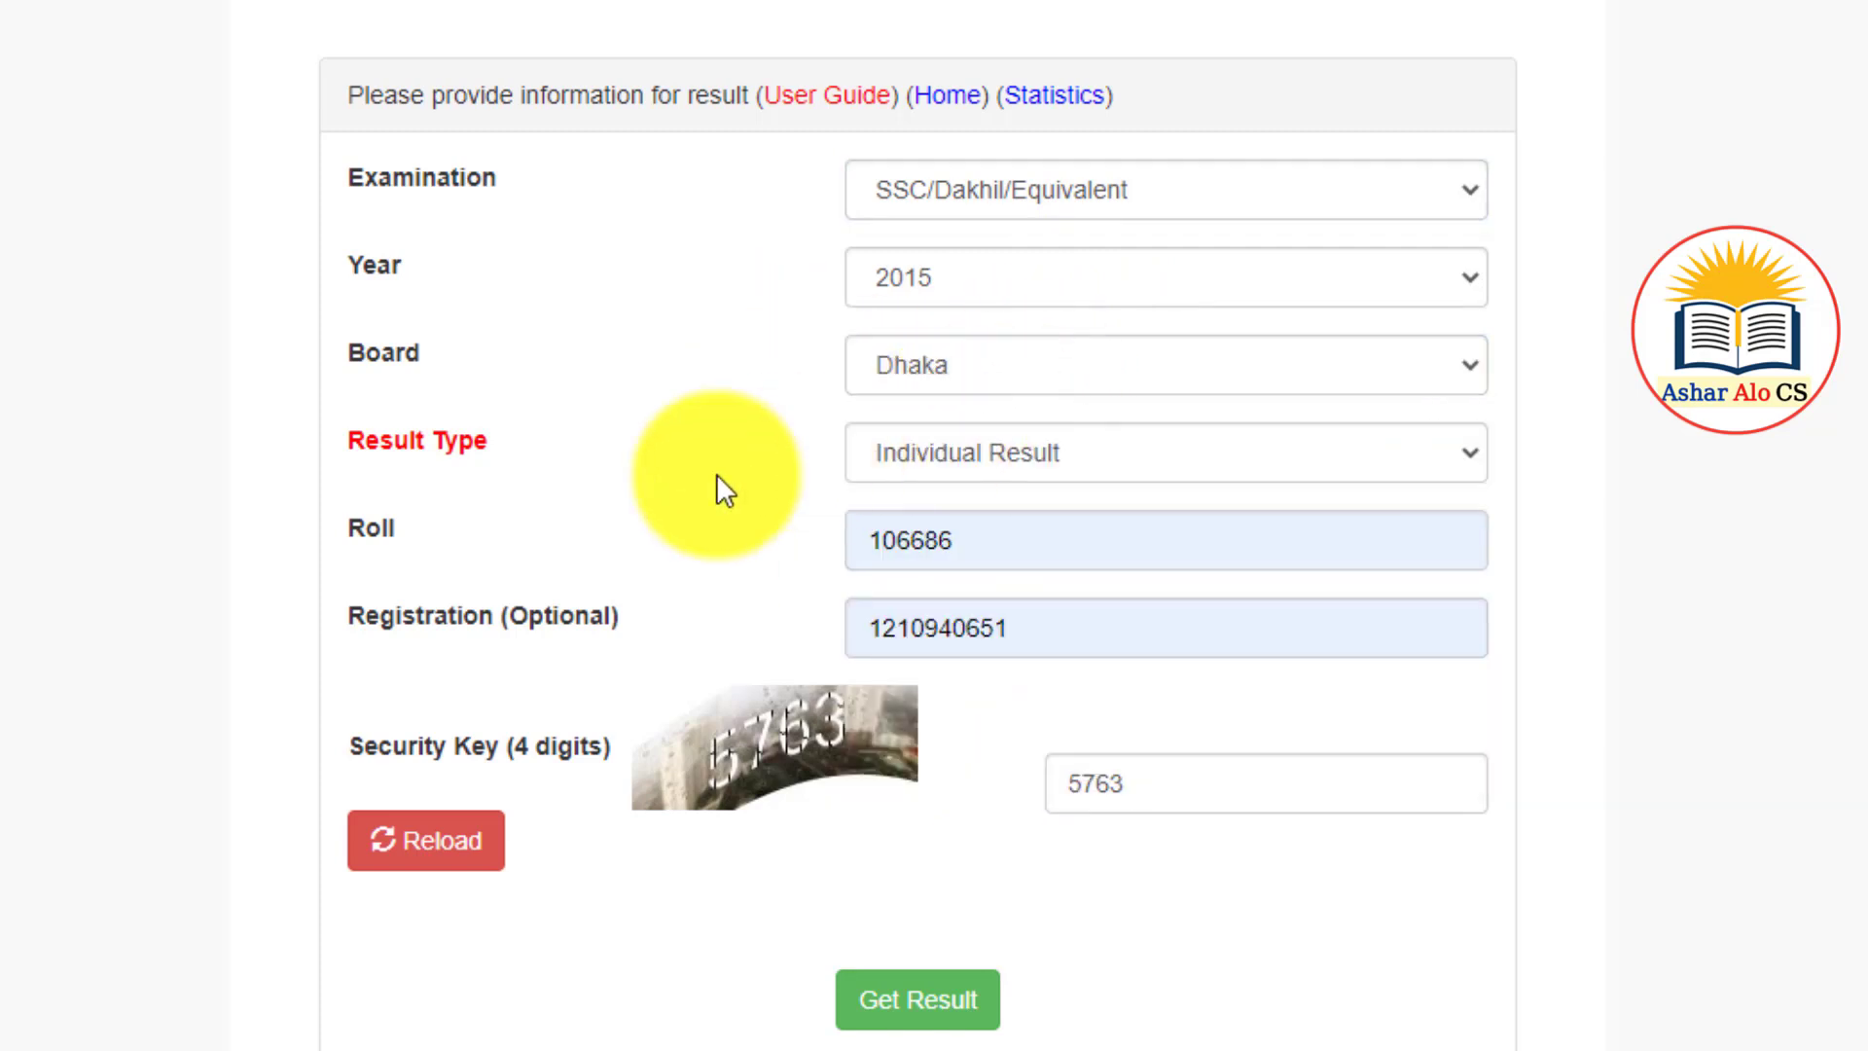
left_click(1103, 439)
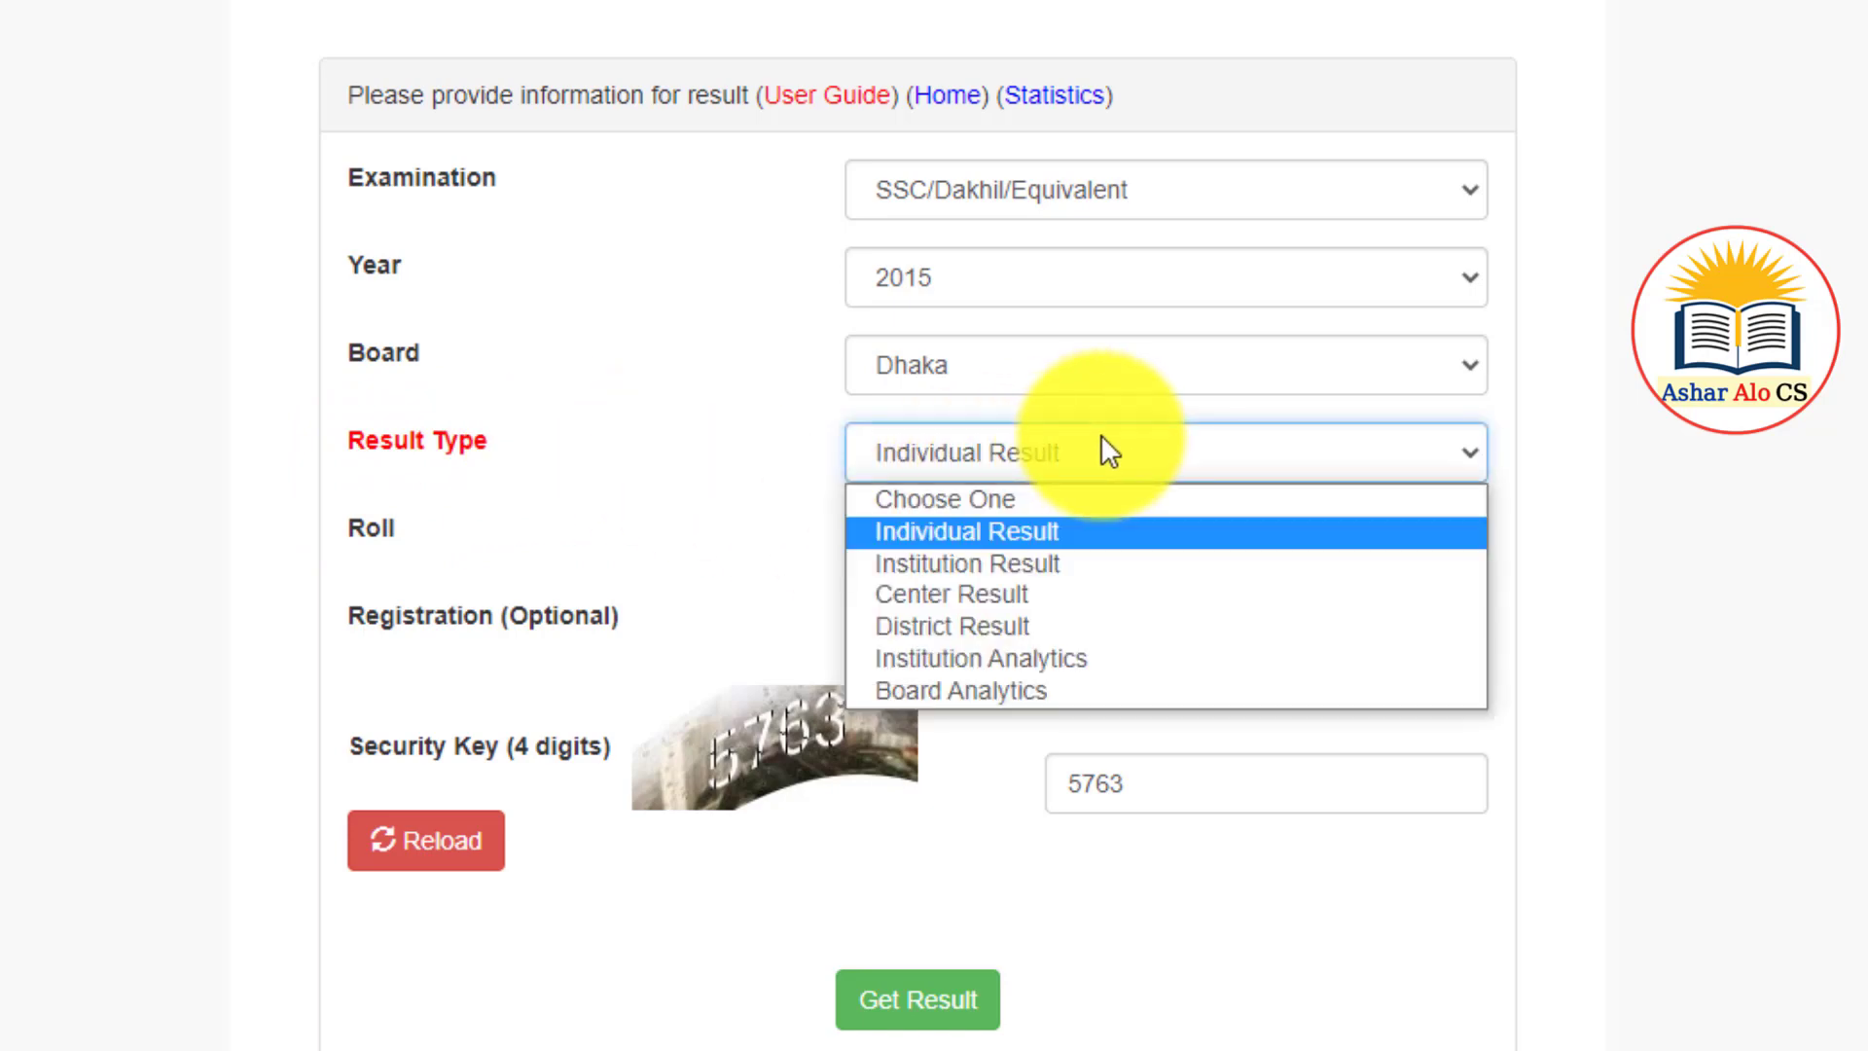
left_click(985, 528)
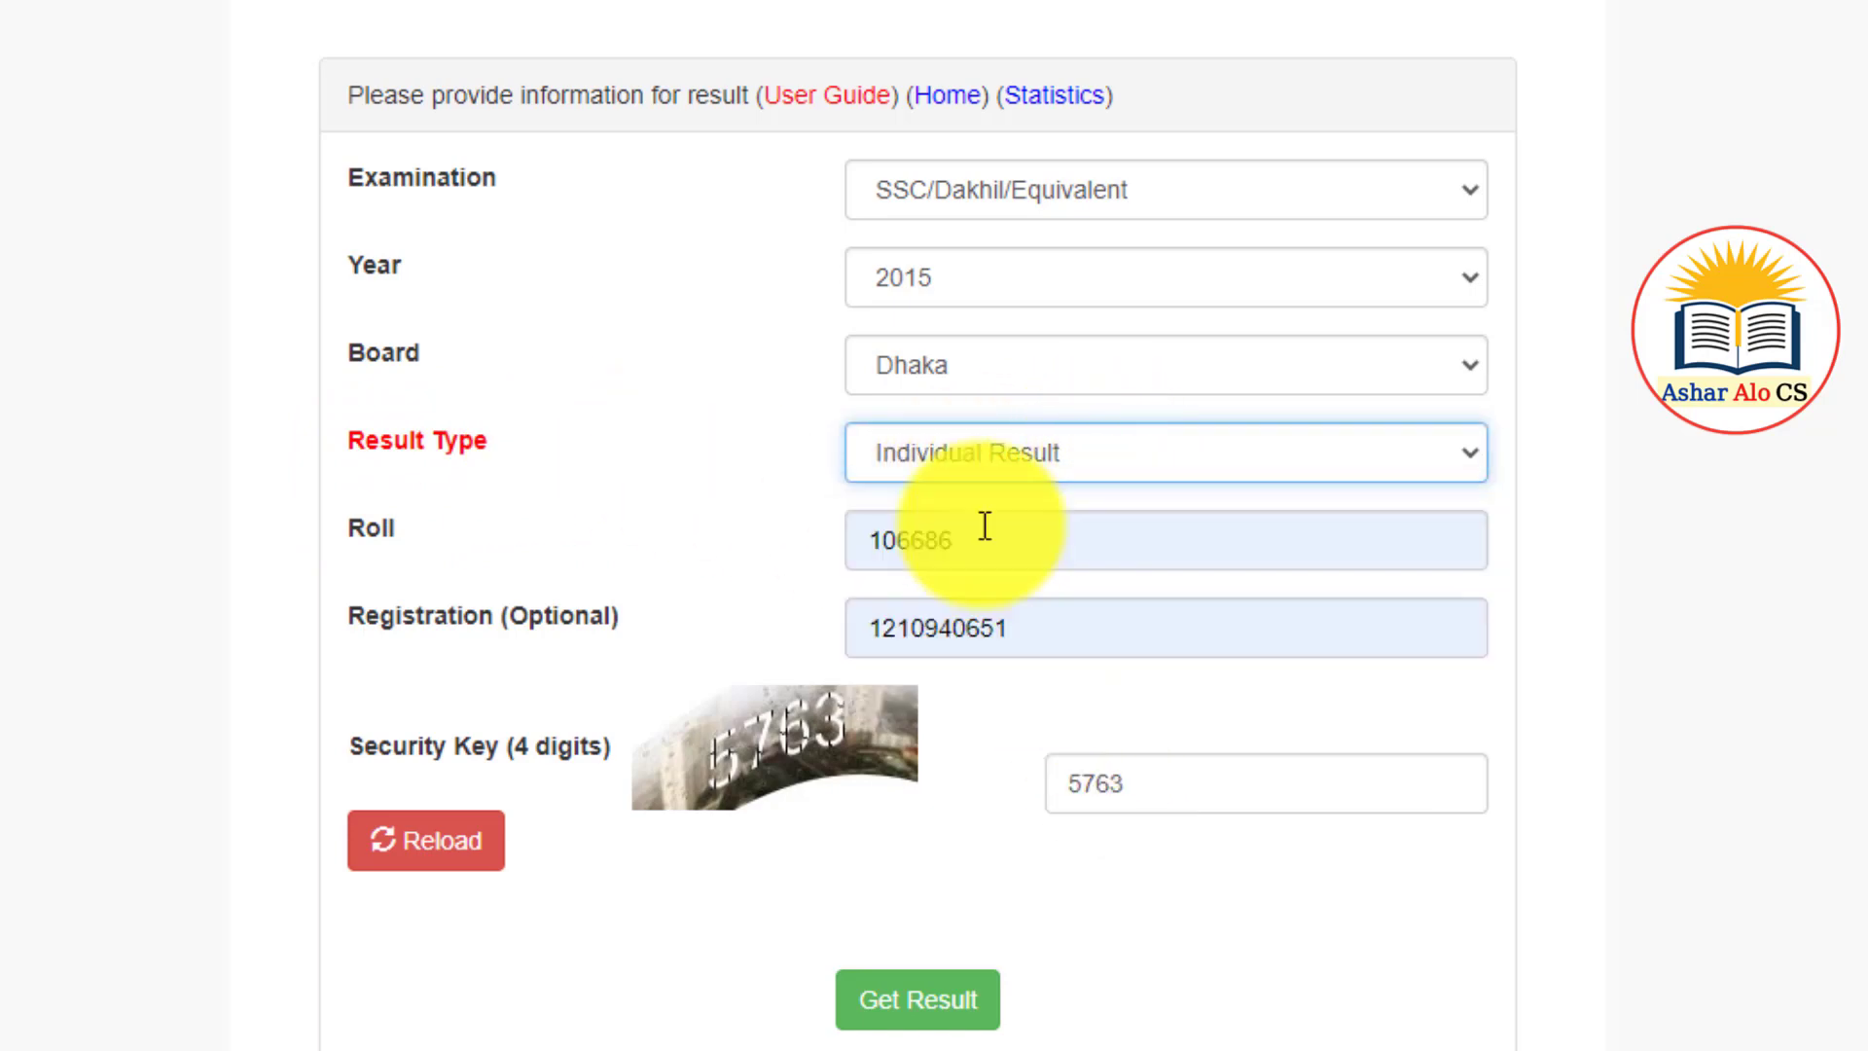
- Check the roll, registration and security key fields and submit the form to get the result
left_click(1080, 533)
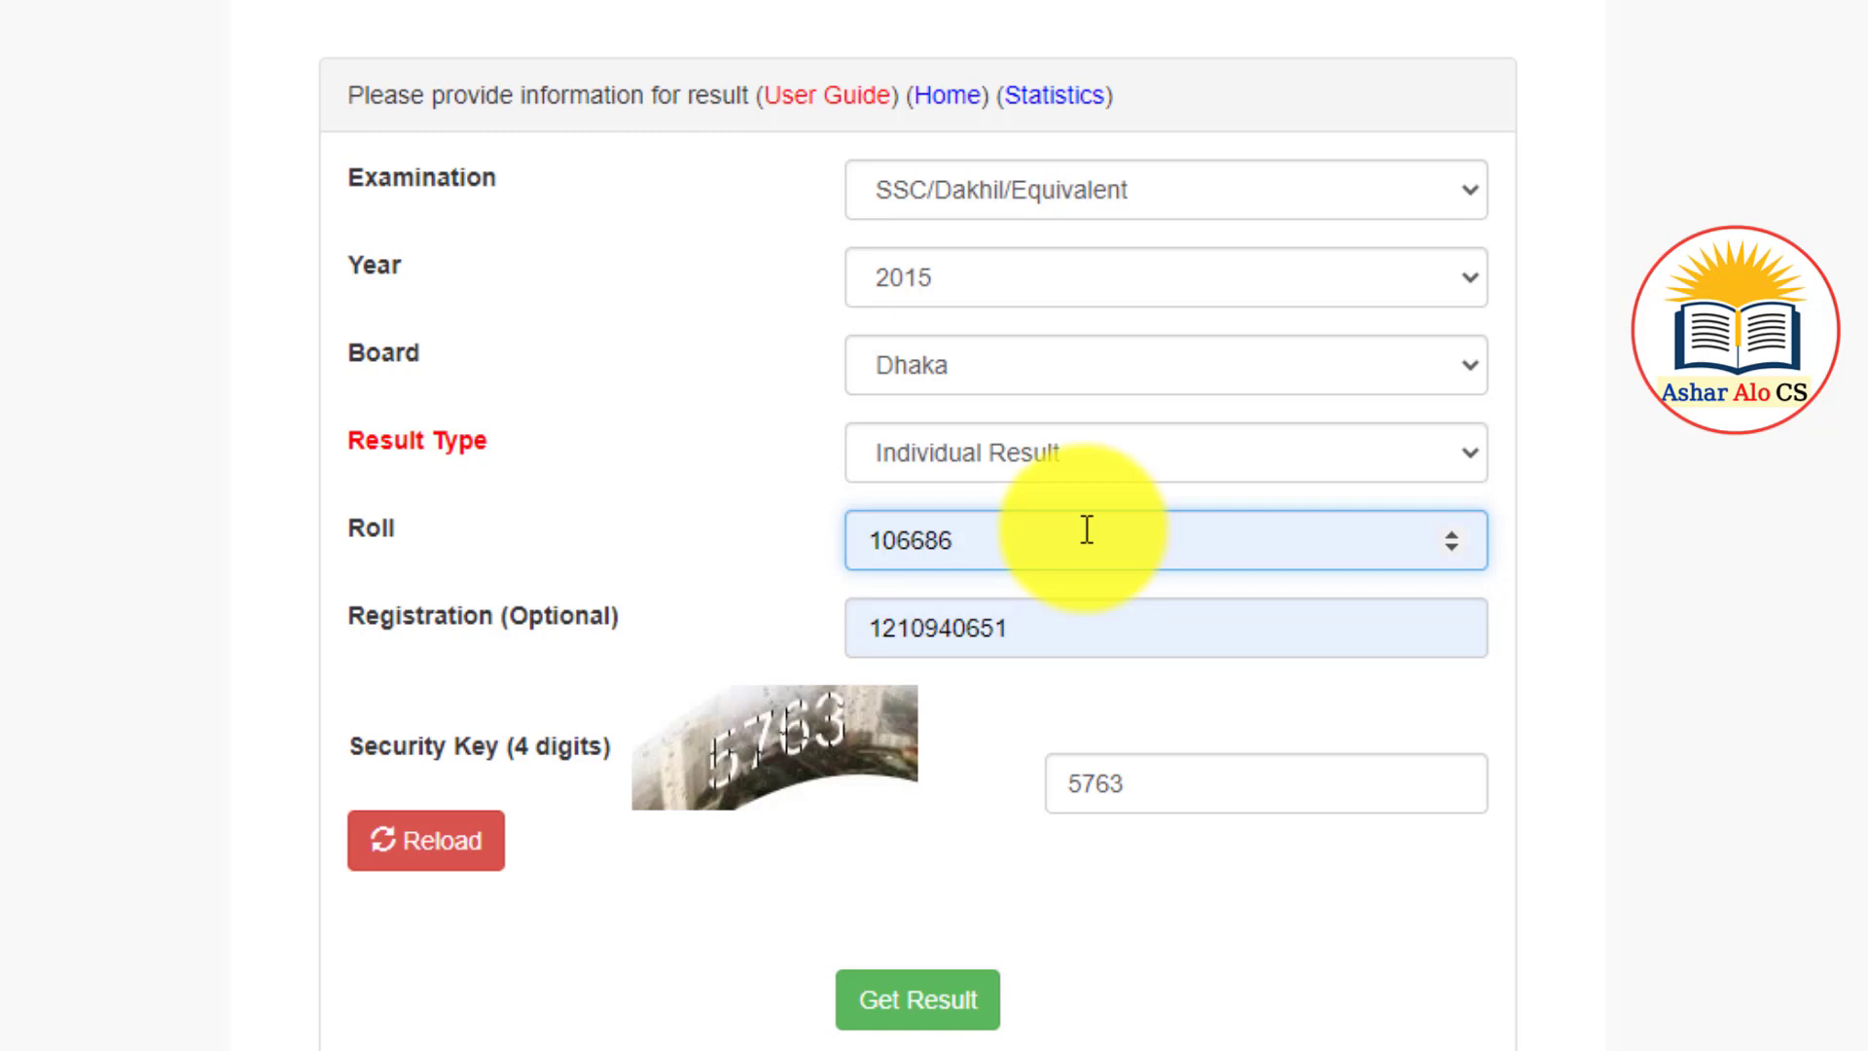
left_click(1136, 642)
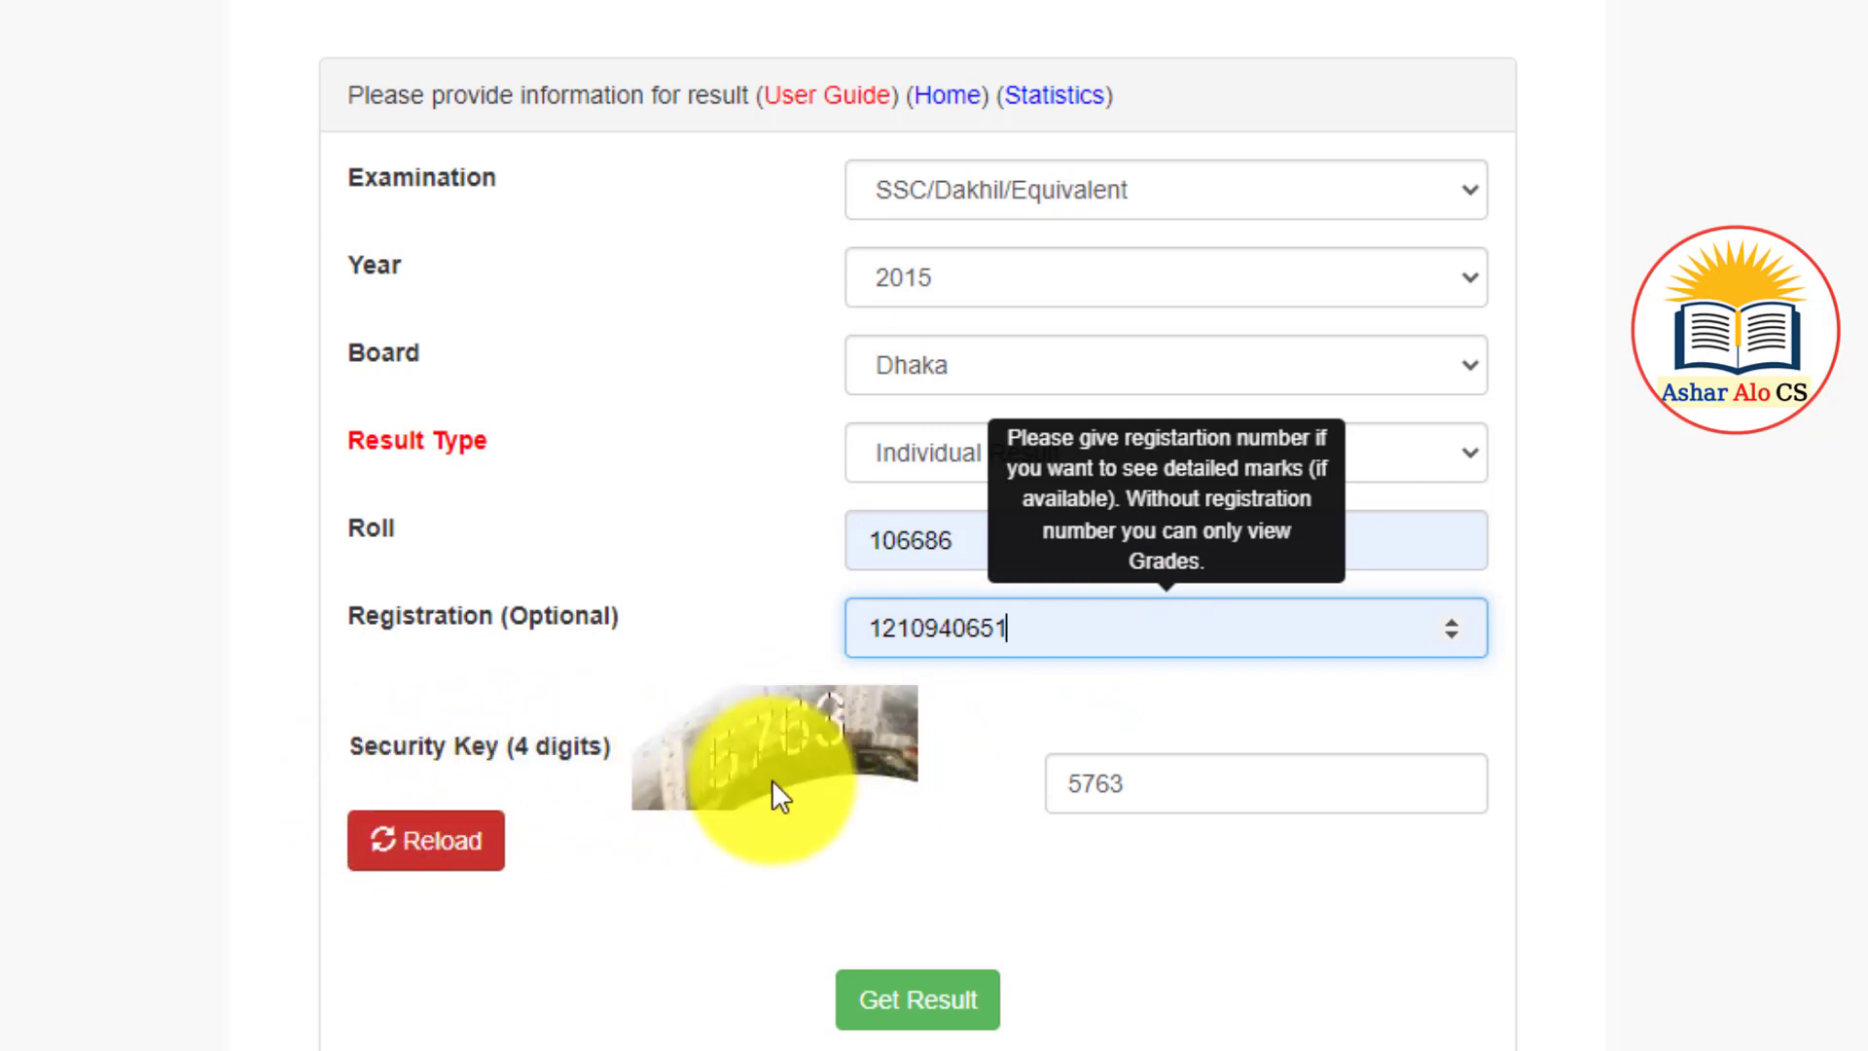
left_click(1202, 784)
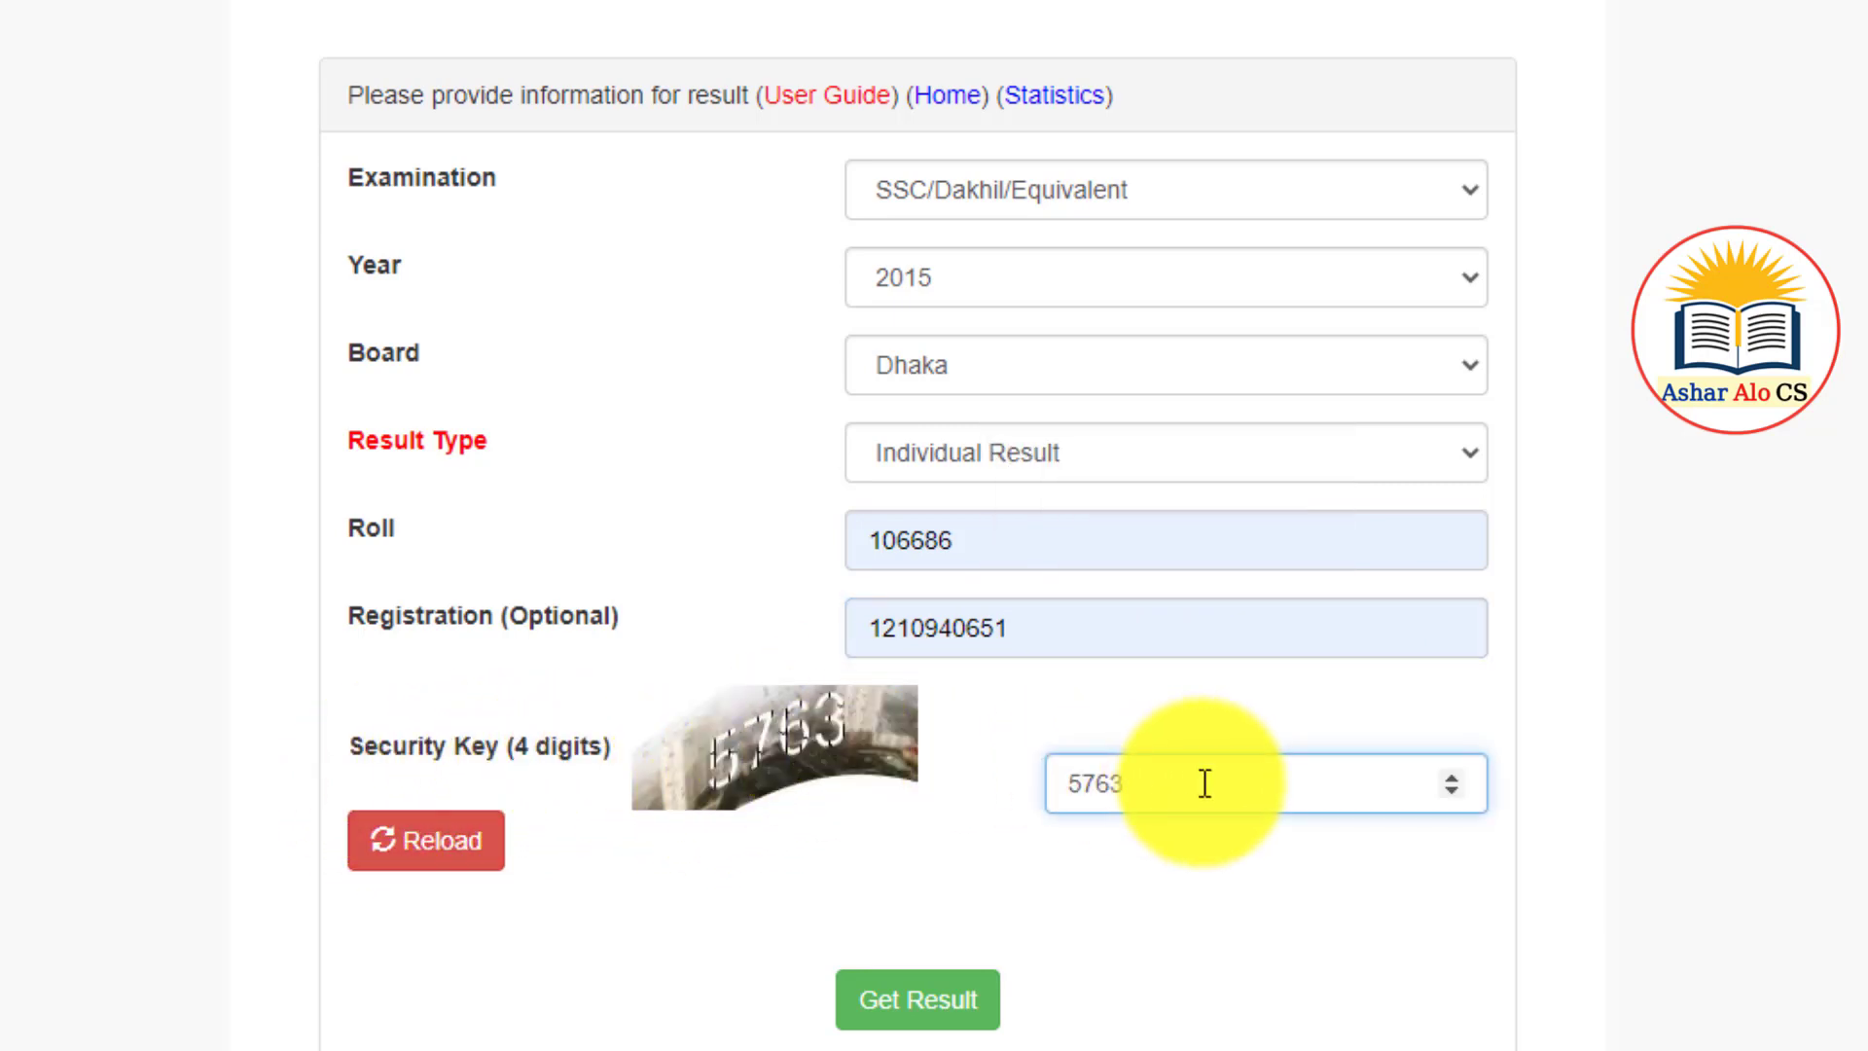
left_click(939, 1021)
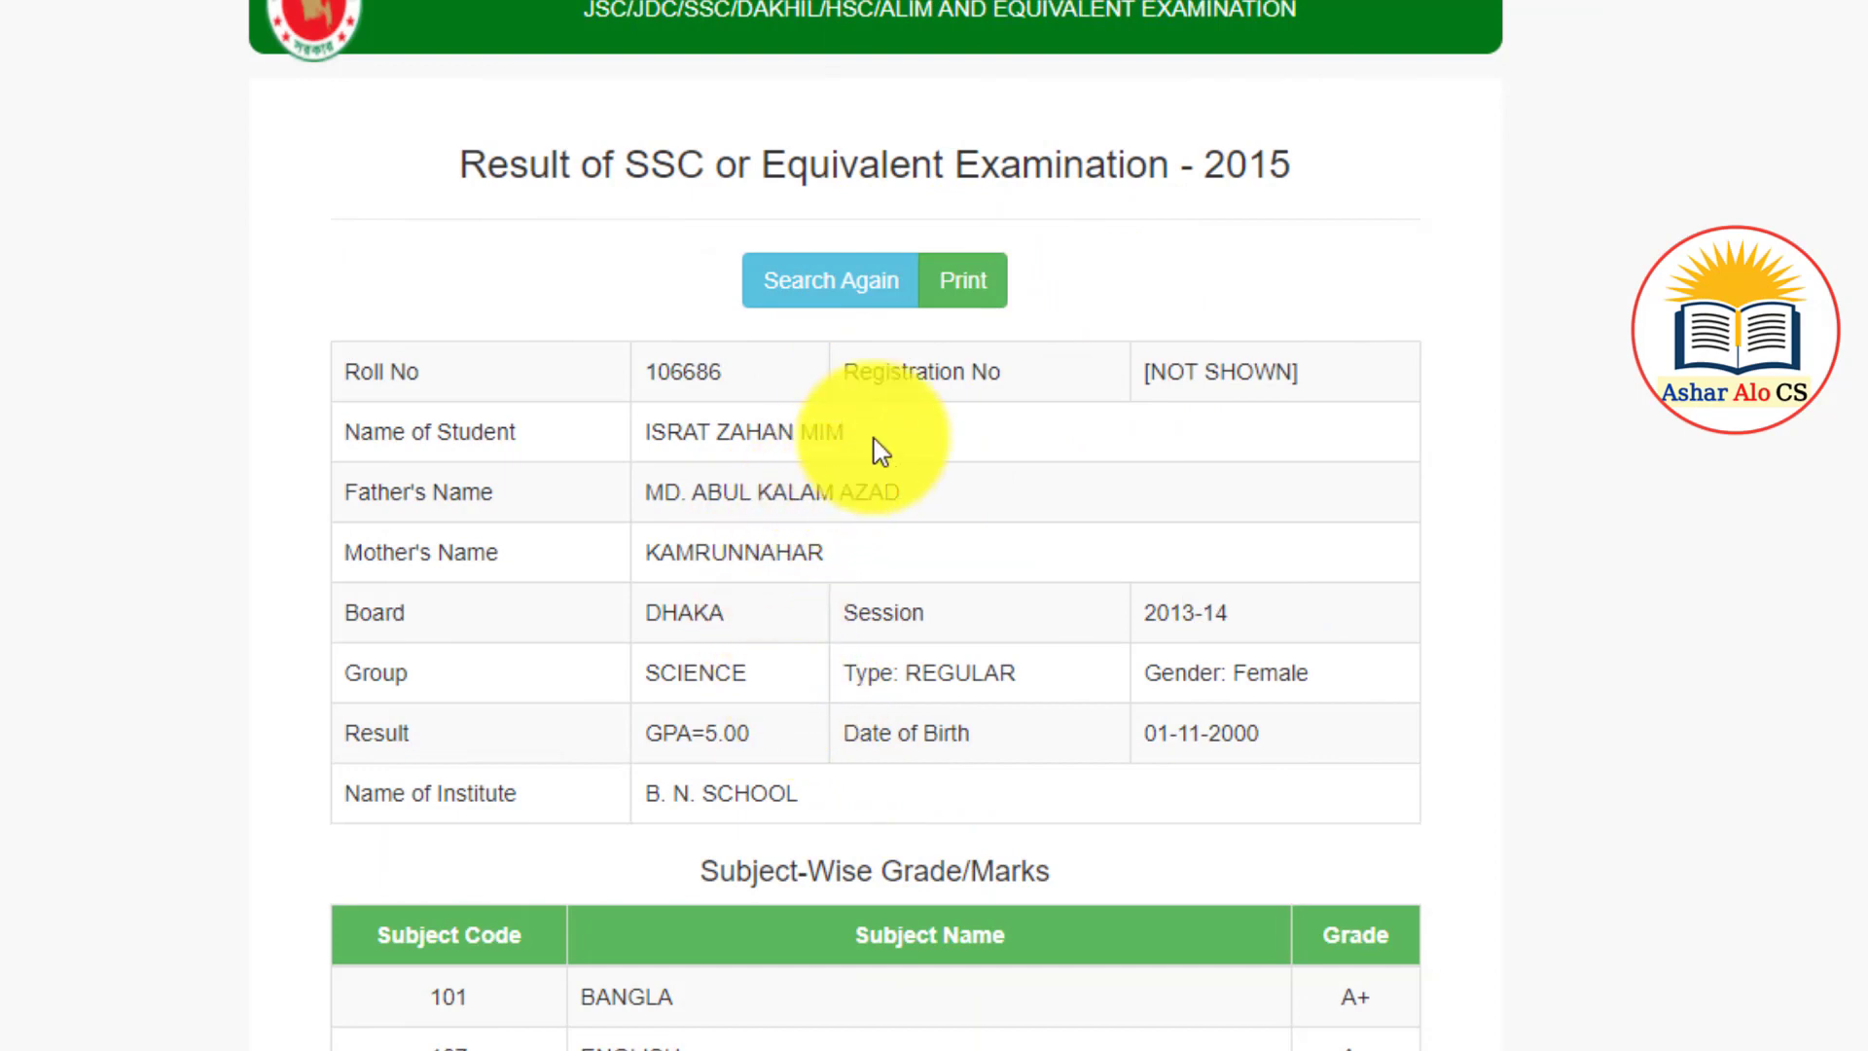
- Look through the student details and the subject-wise grades on the result page
scroll(833, 789, "down", 5)
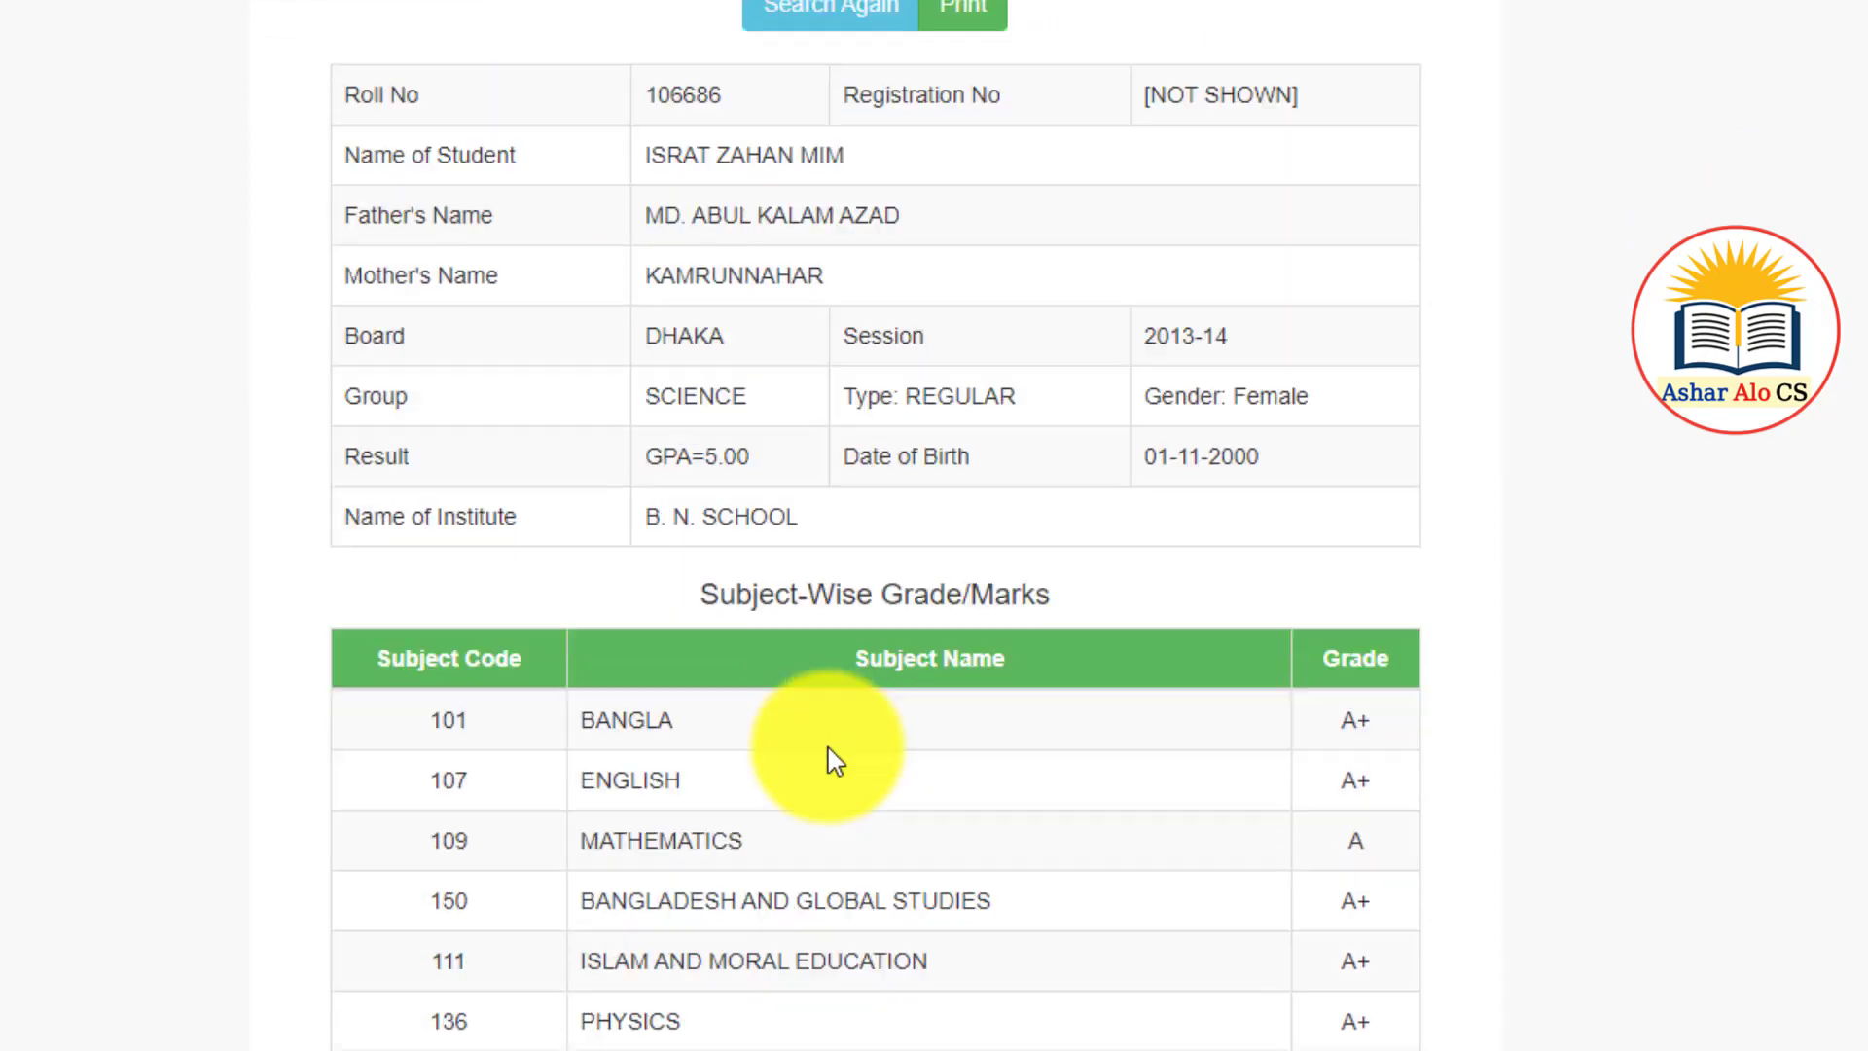
scroll(834, 755, "up", 5)
scroll(784, 513, "down", 1)
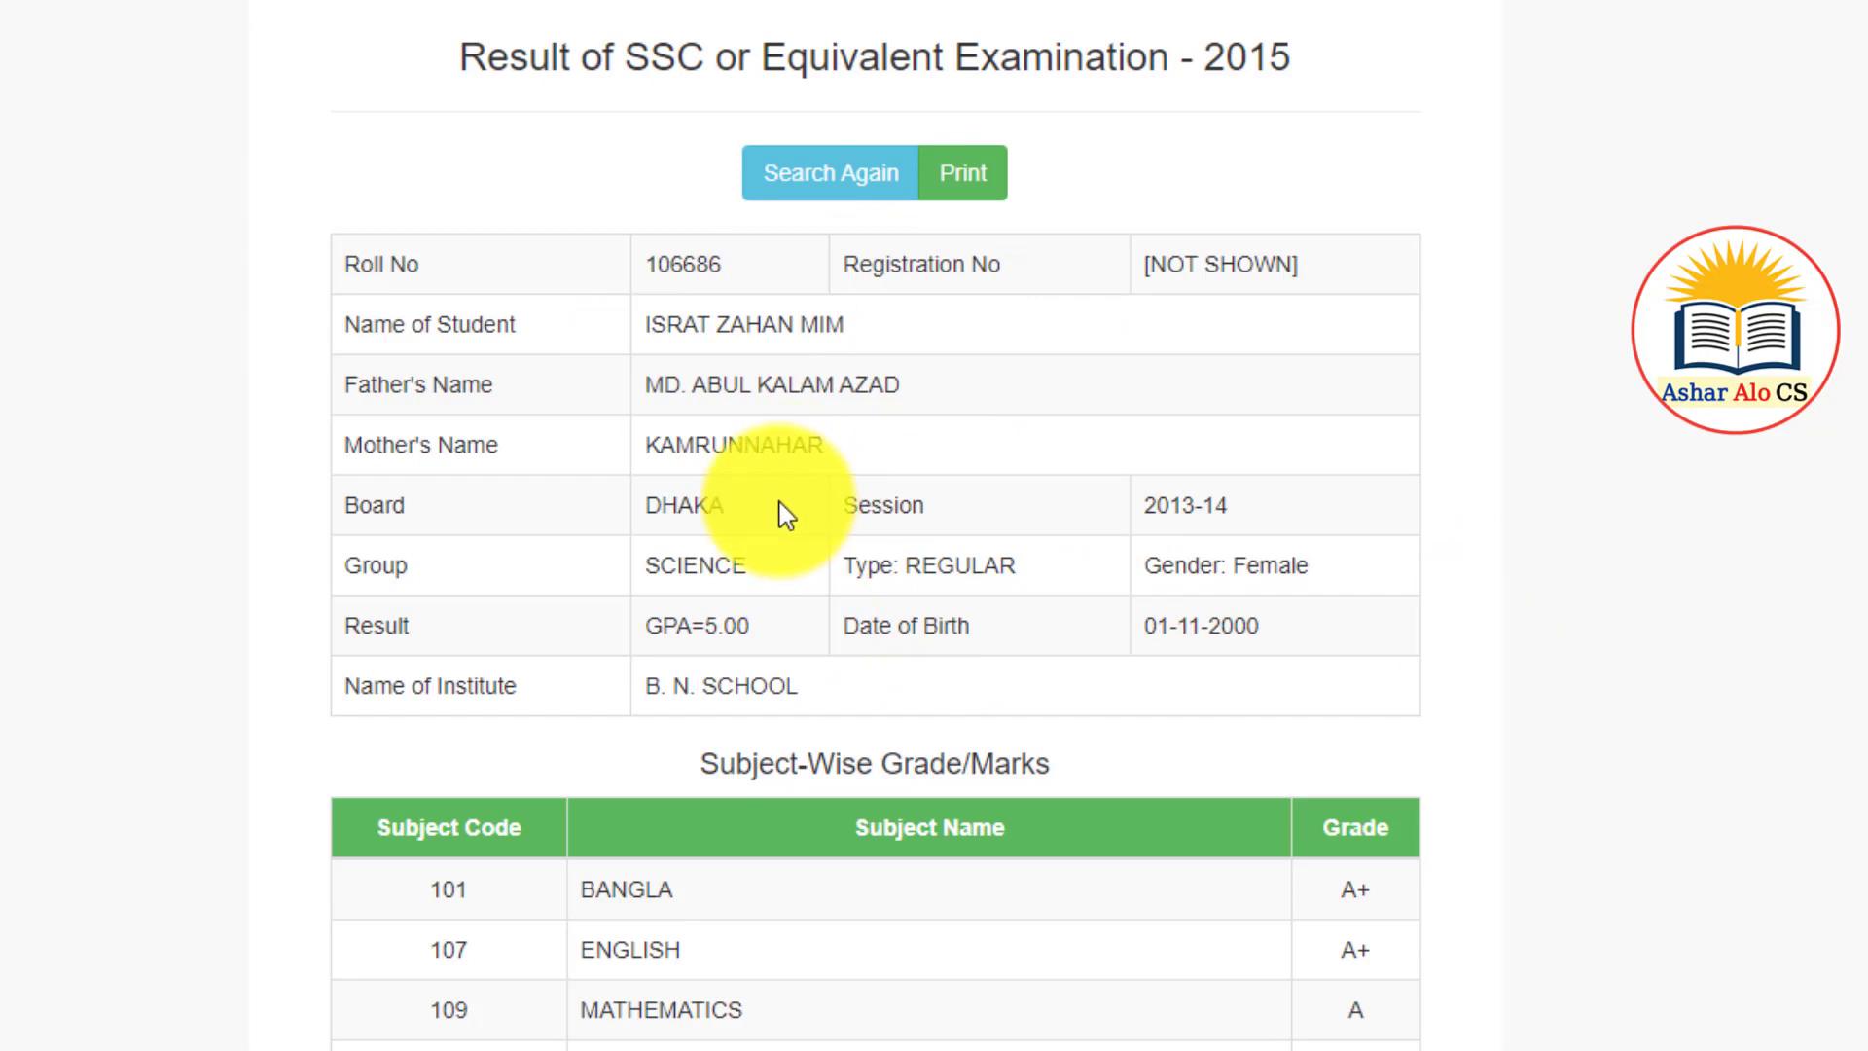
scroll(782, 513, "down", 3)
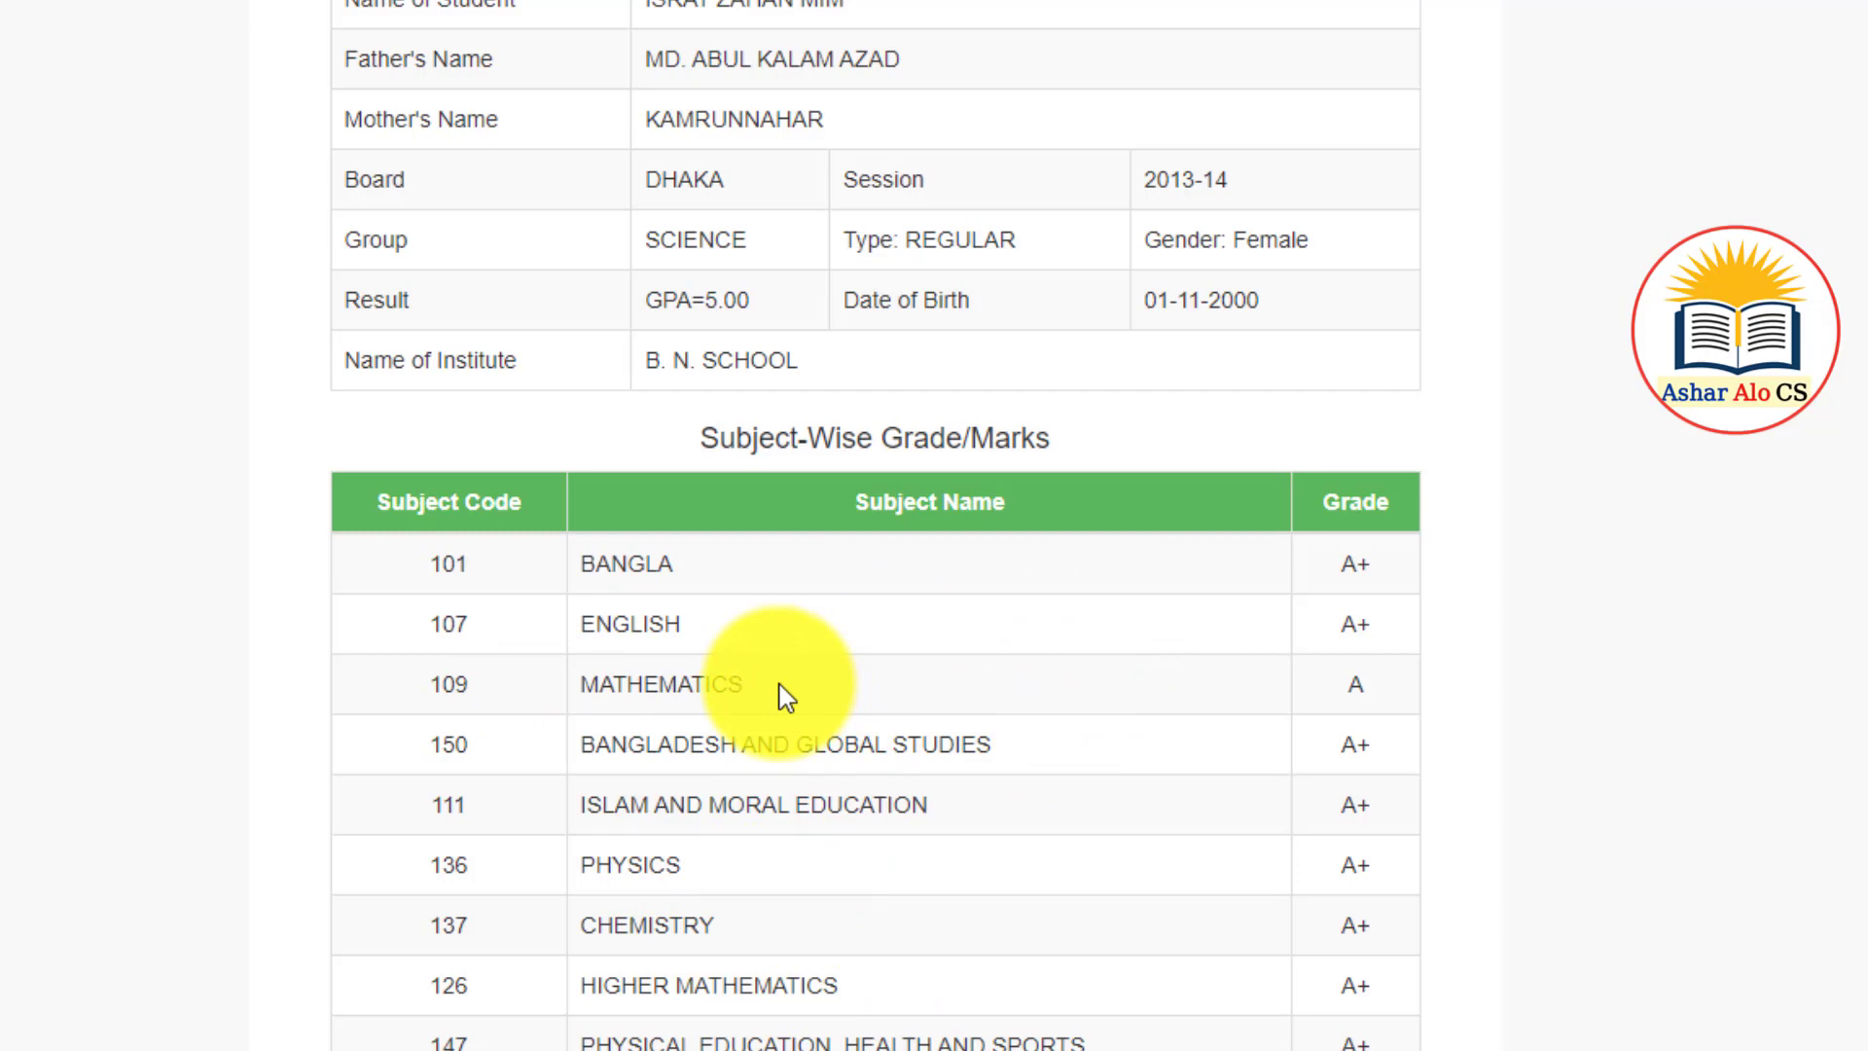
- Print the SSC 2015 result page with its subject-wise grades as a PDF document
scroll(784, 689, "up", 3)
scroll(792, 701, "down", 2)
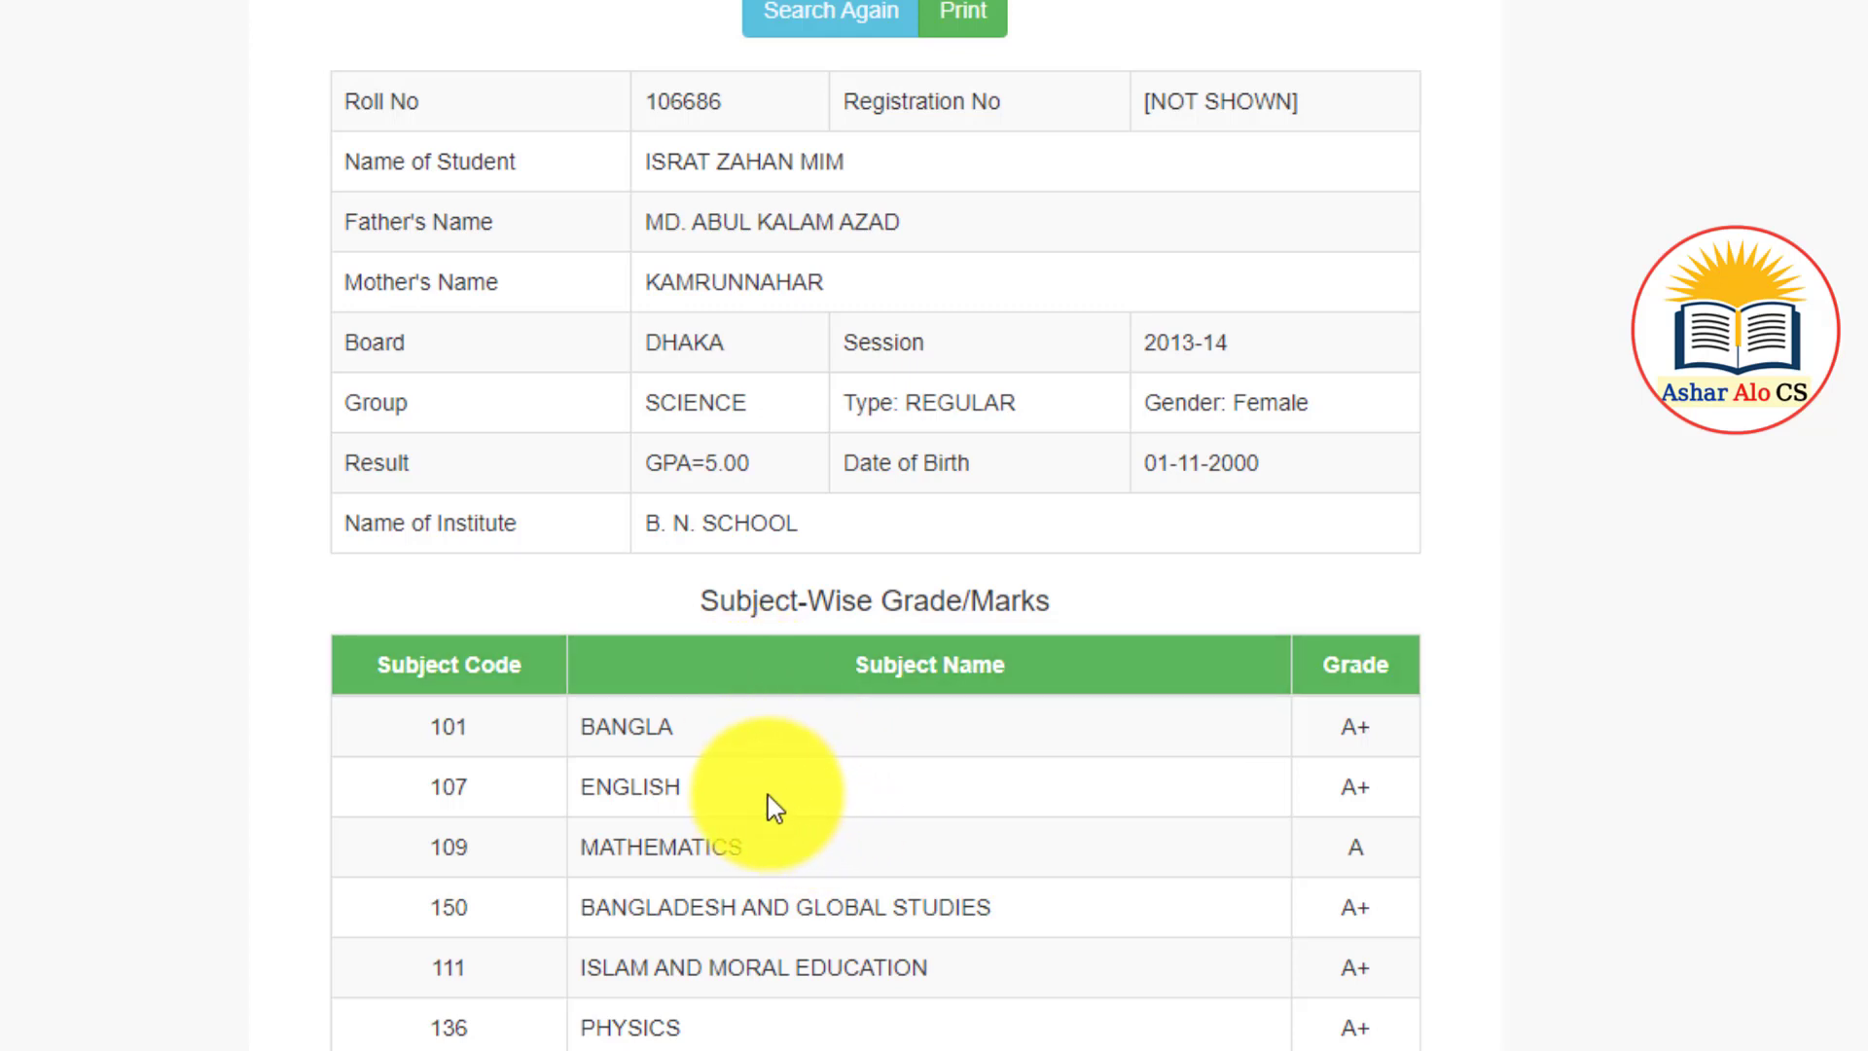
scroll(778, 745, "up", 3)
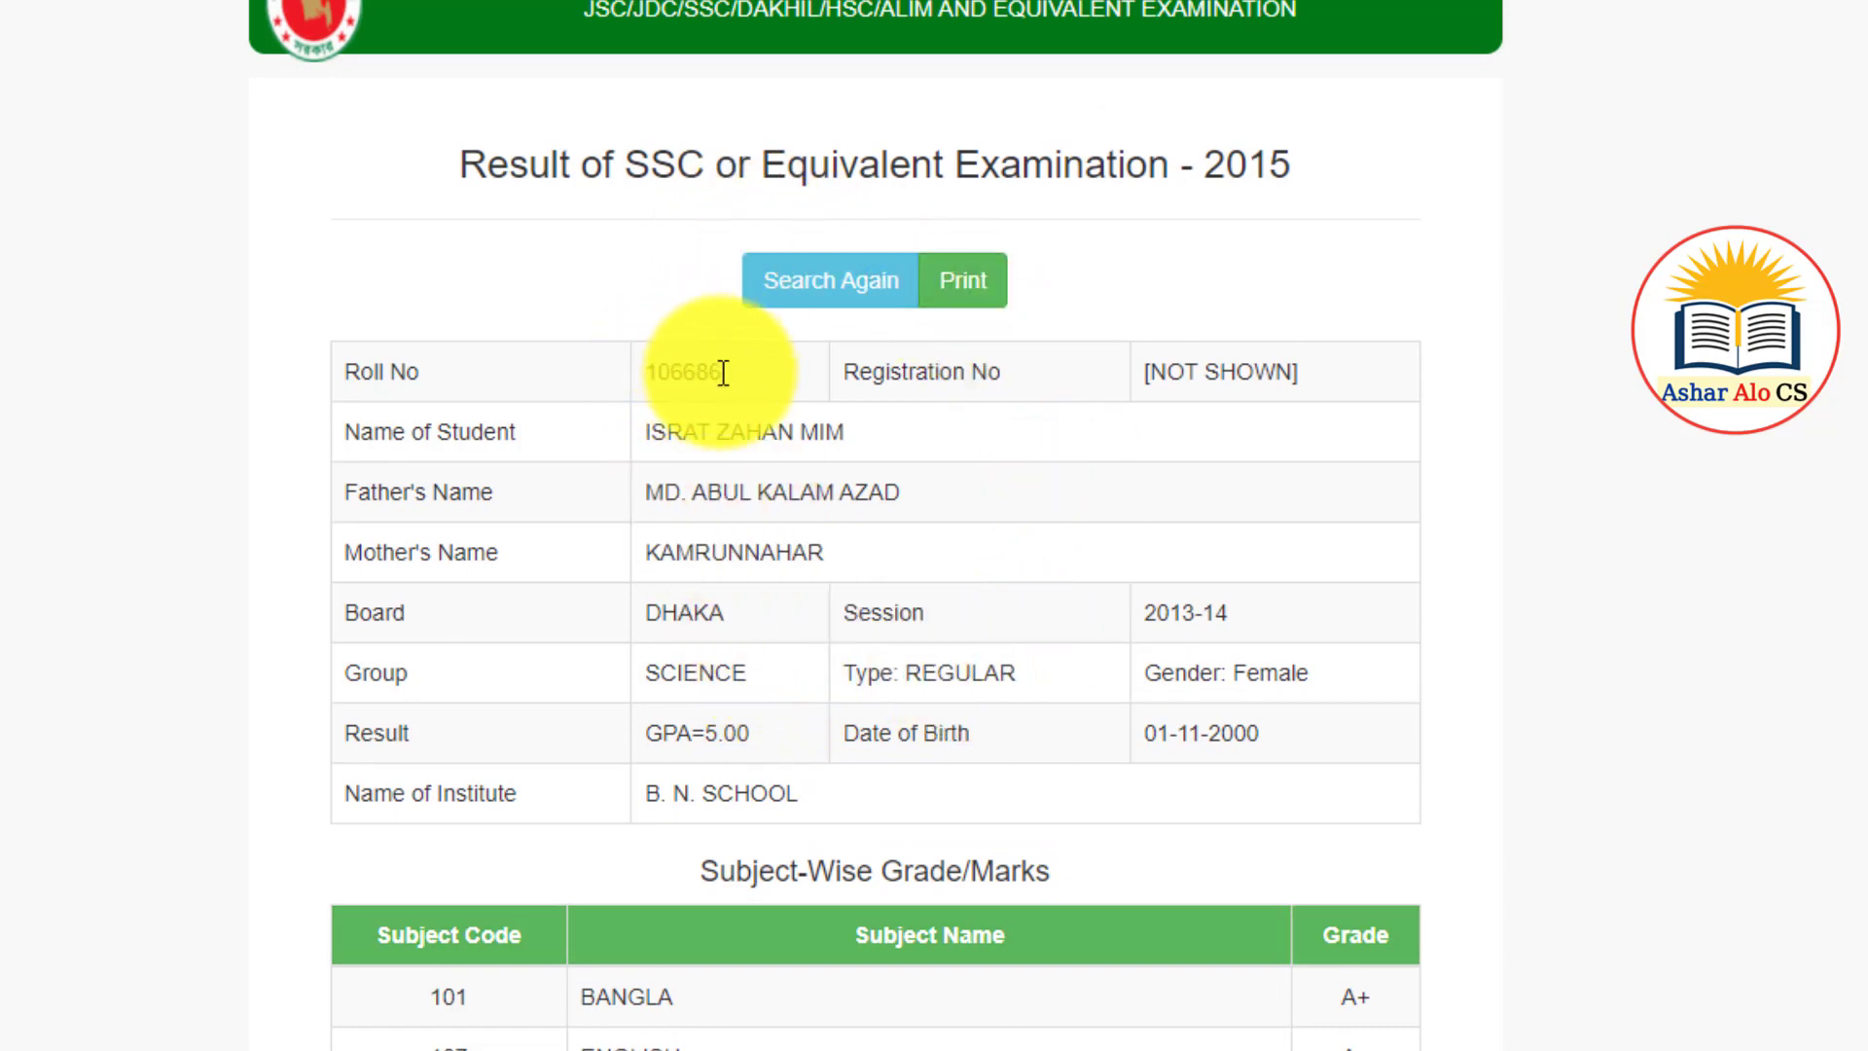
scroll(778, 496, "down", 3)
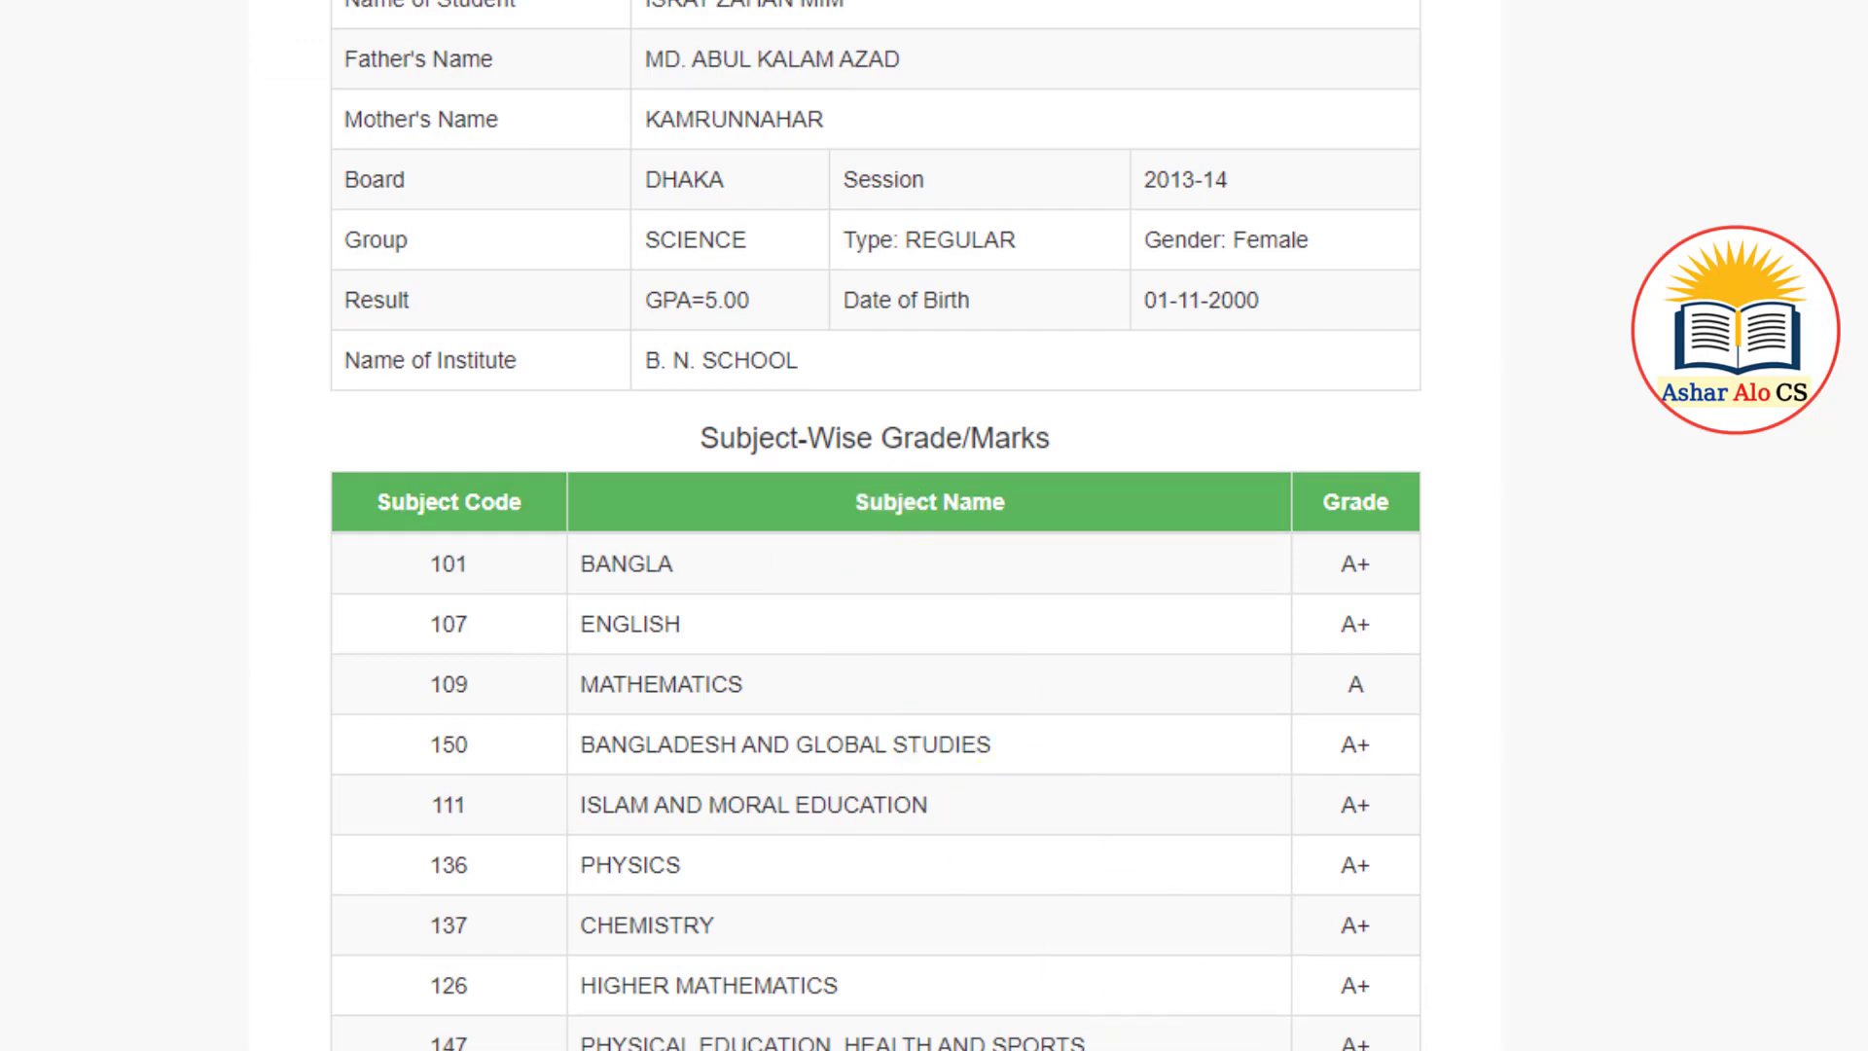
scroll(866, 584, "down", 4)
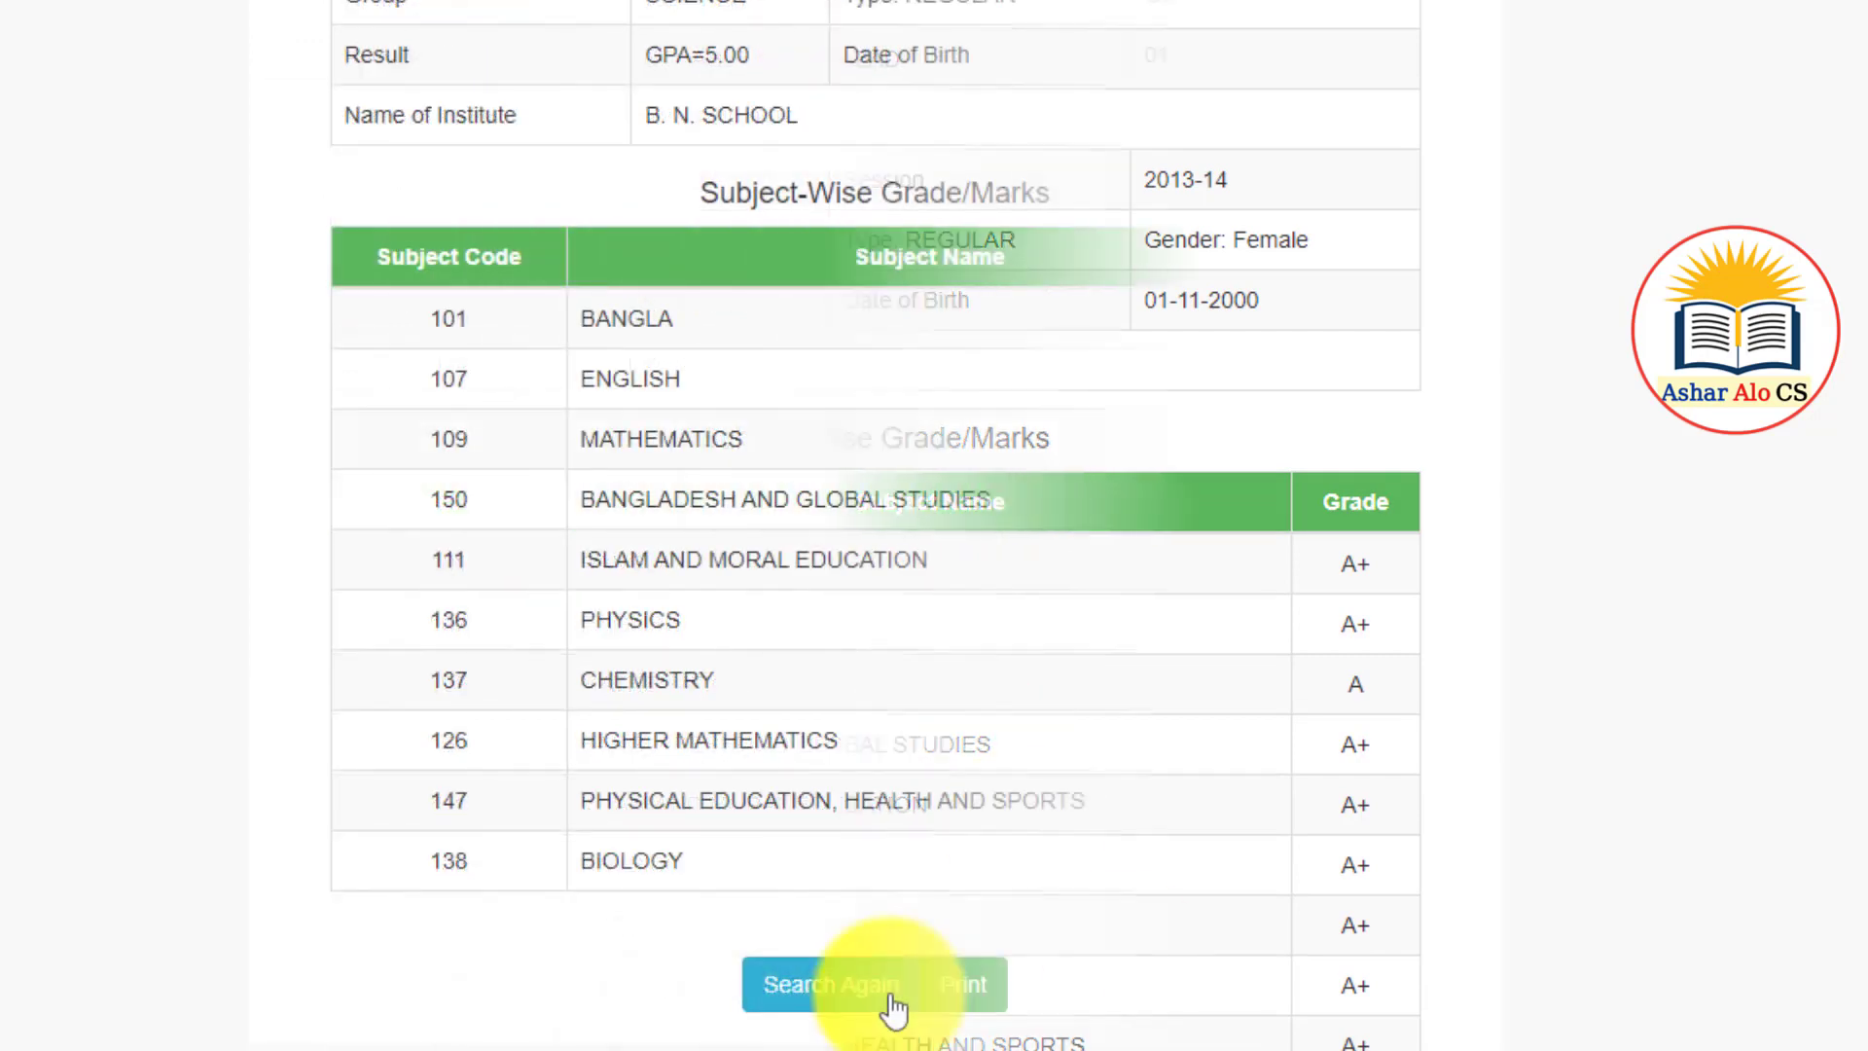
left_click(966, 988)
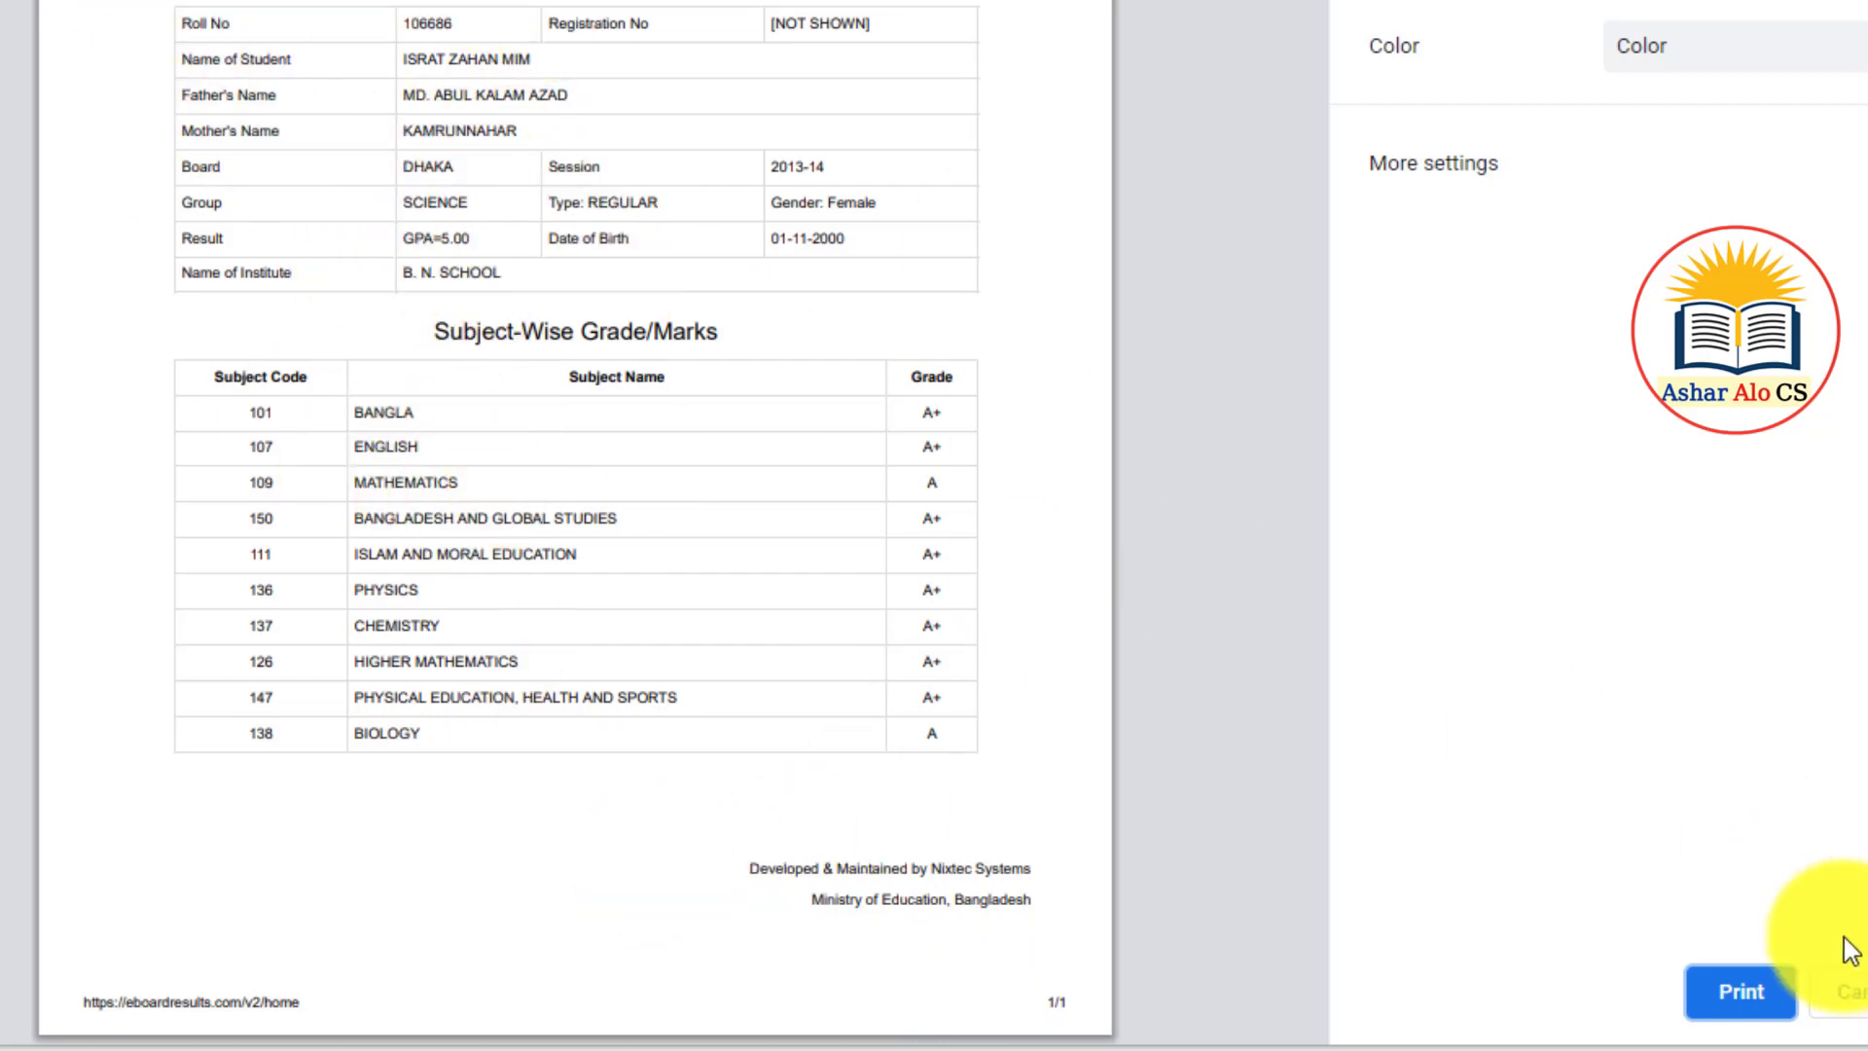
left_click(1710, 994)
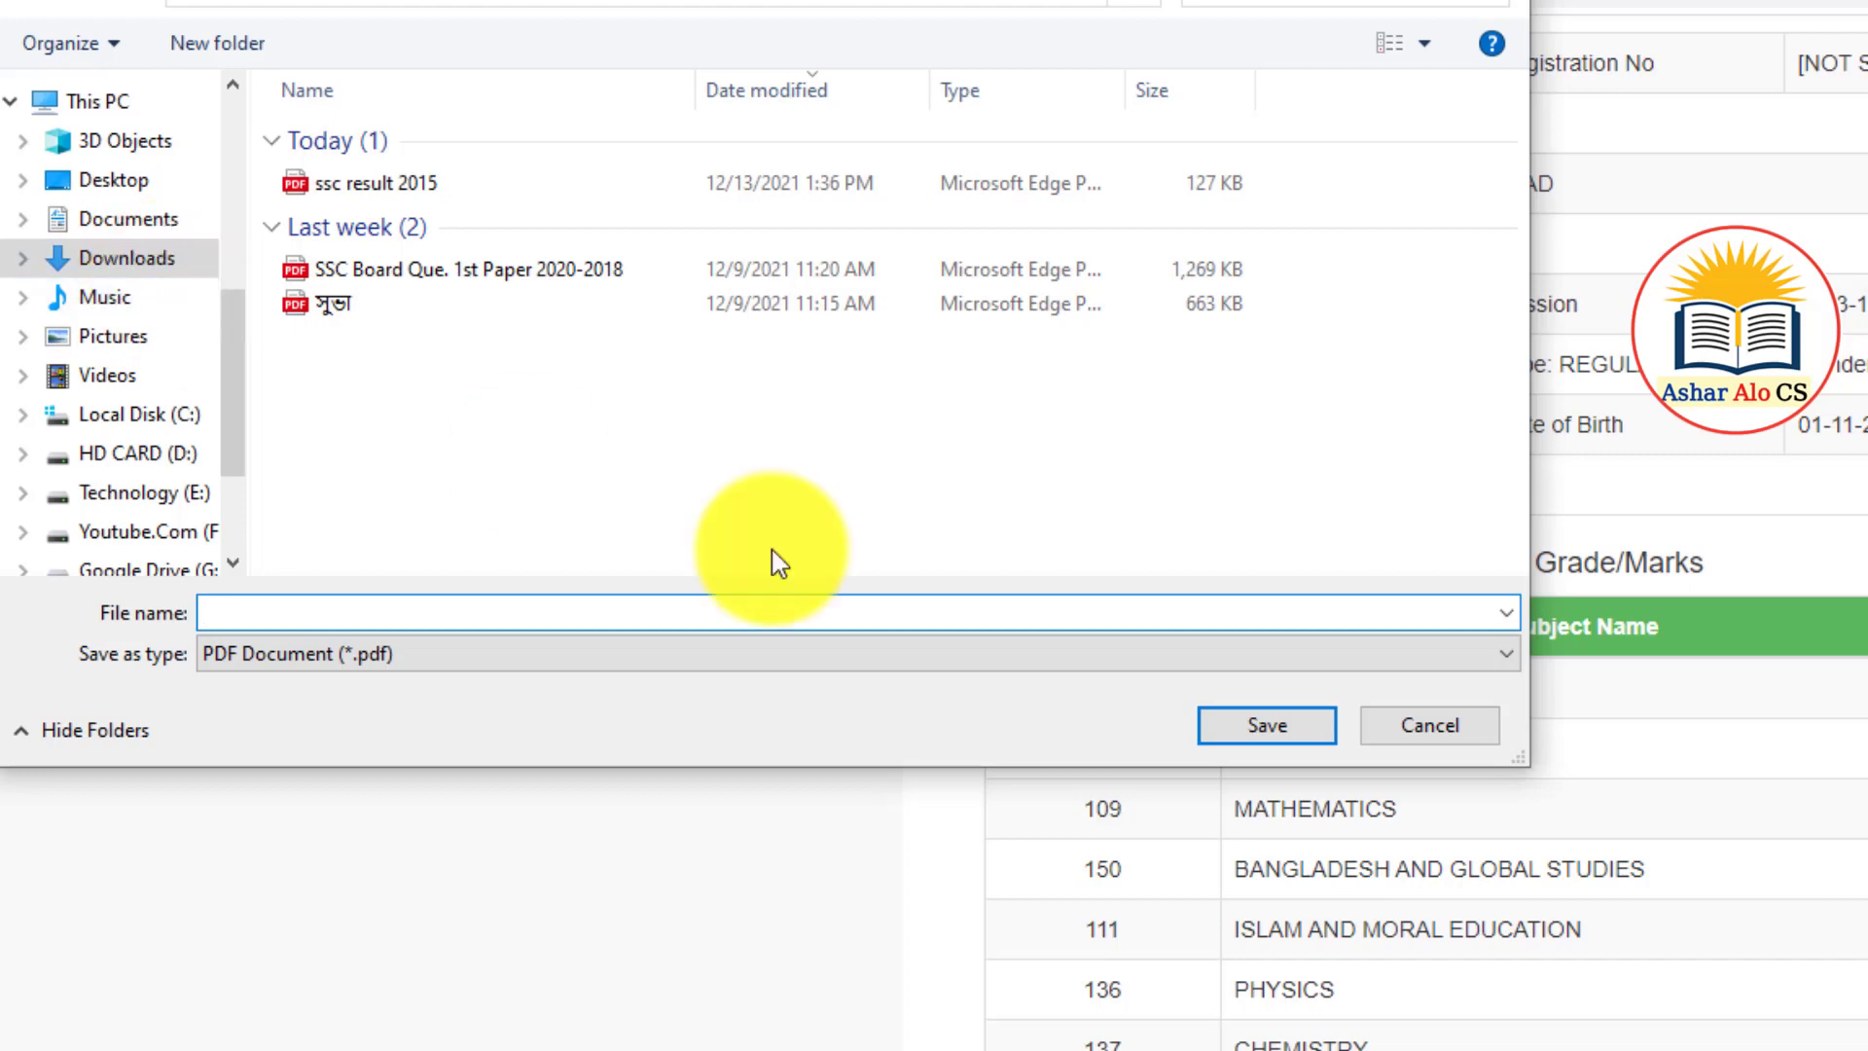
- Save the result PDF in the Downloads folder under the file name "ssc result 2015 1"
left_click(1291, 724)
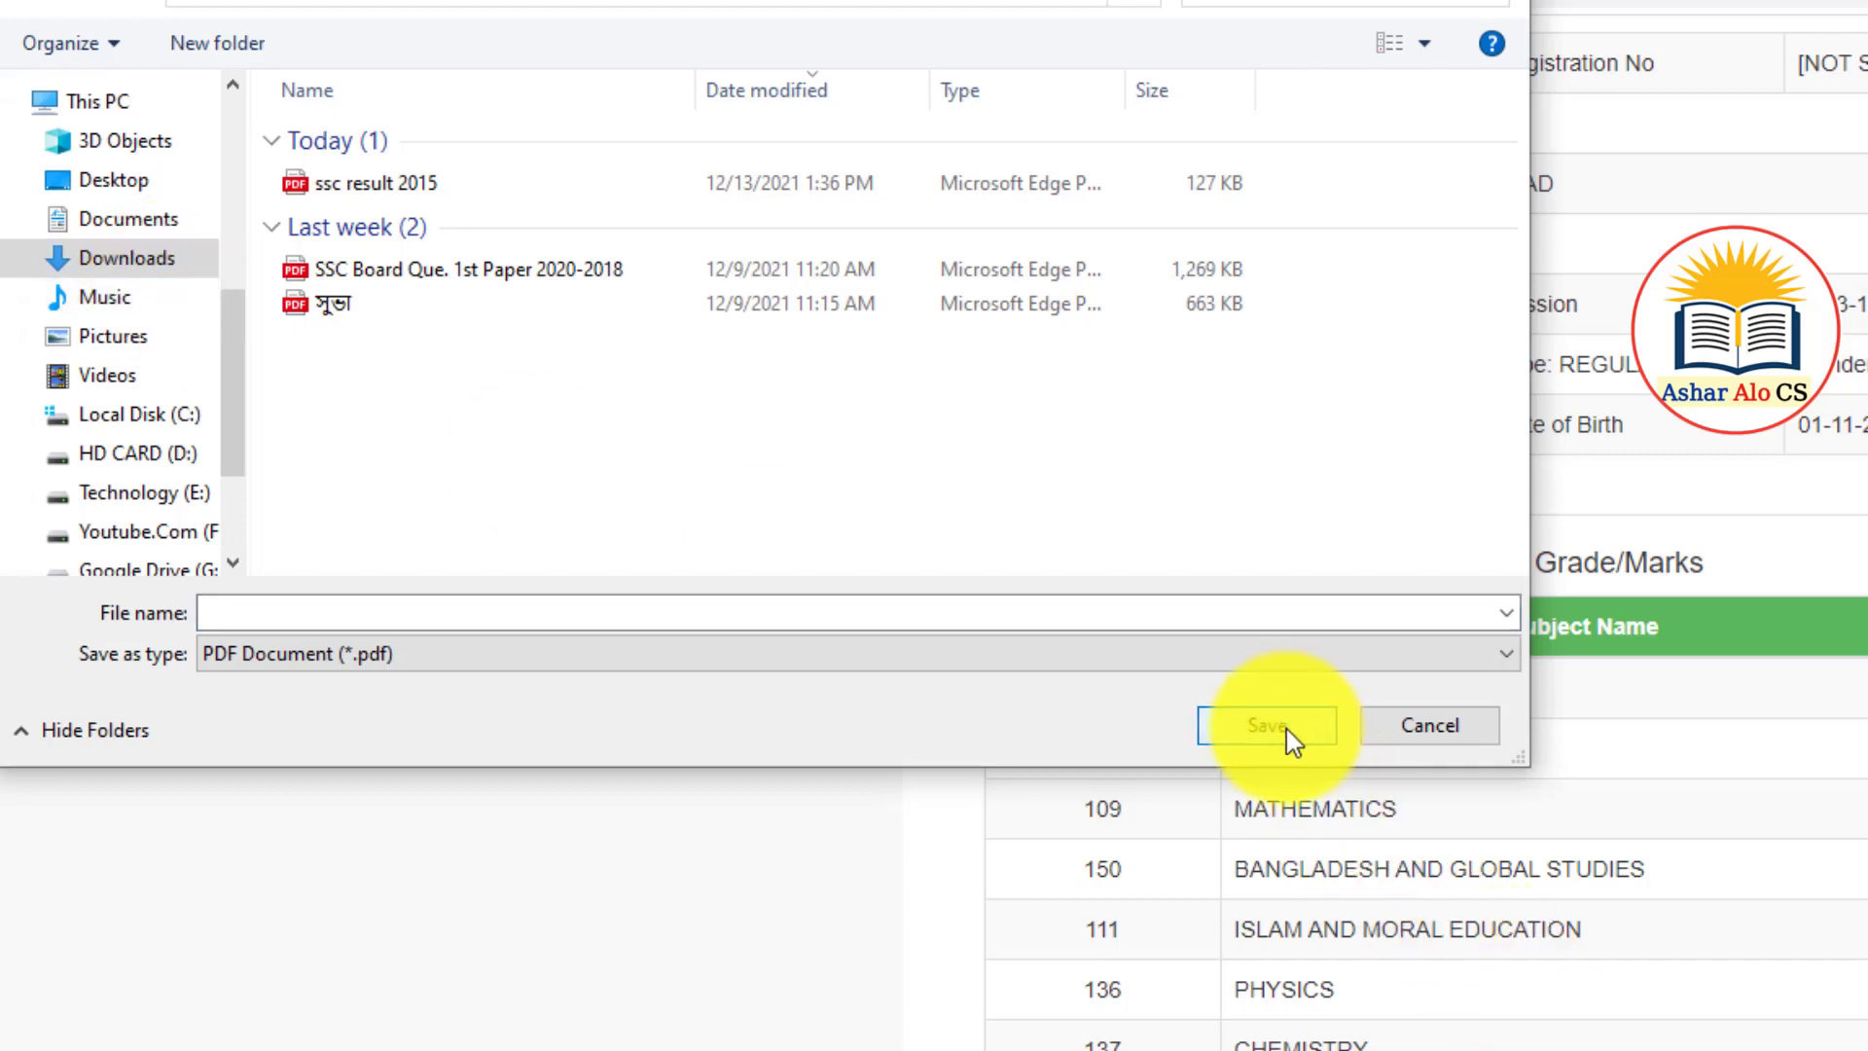
left_click(328, 610)
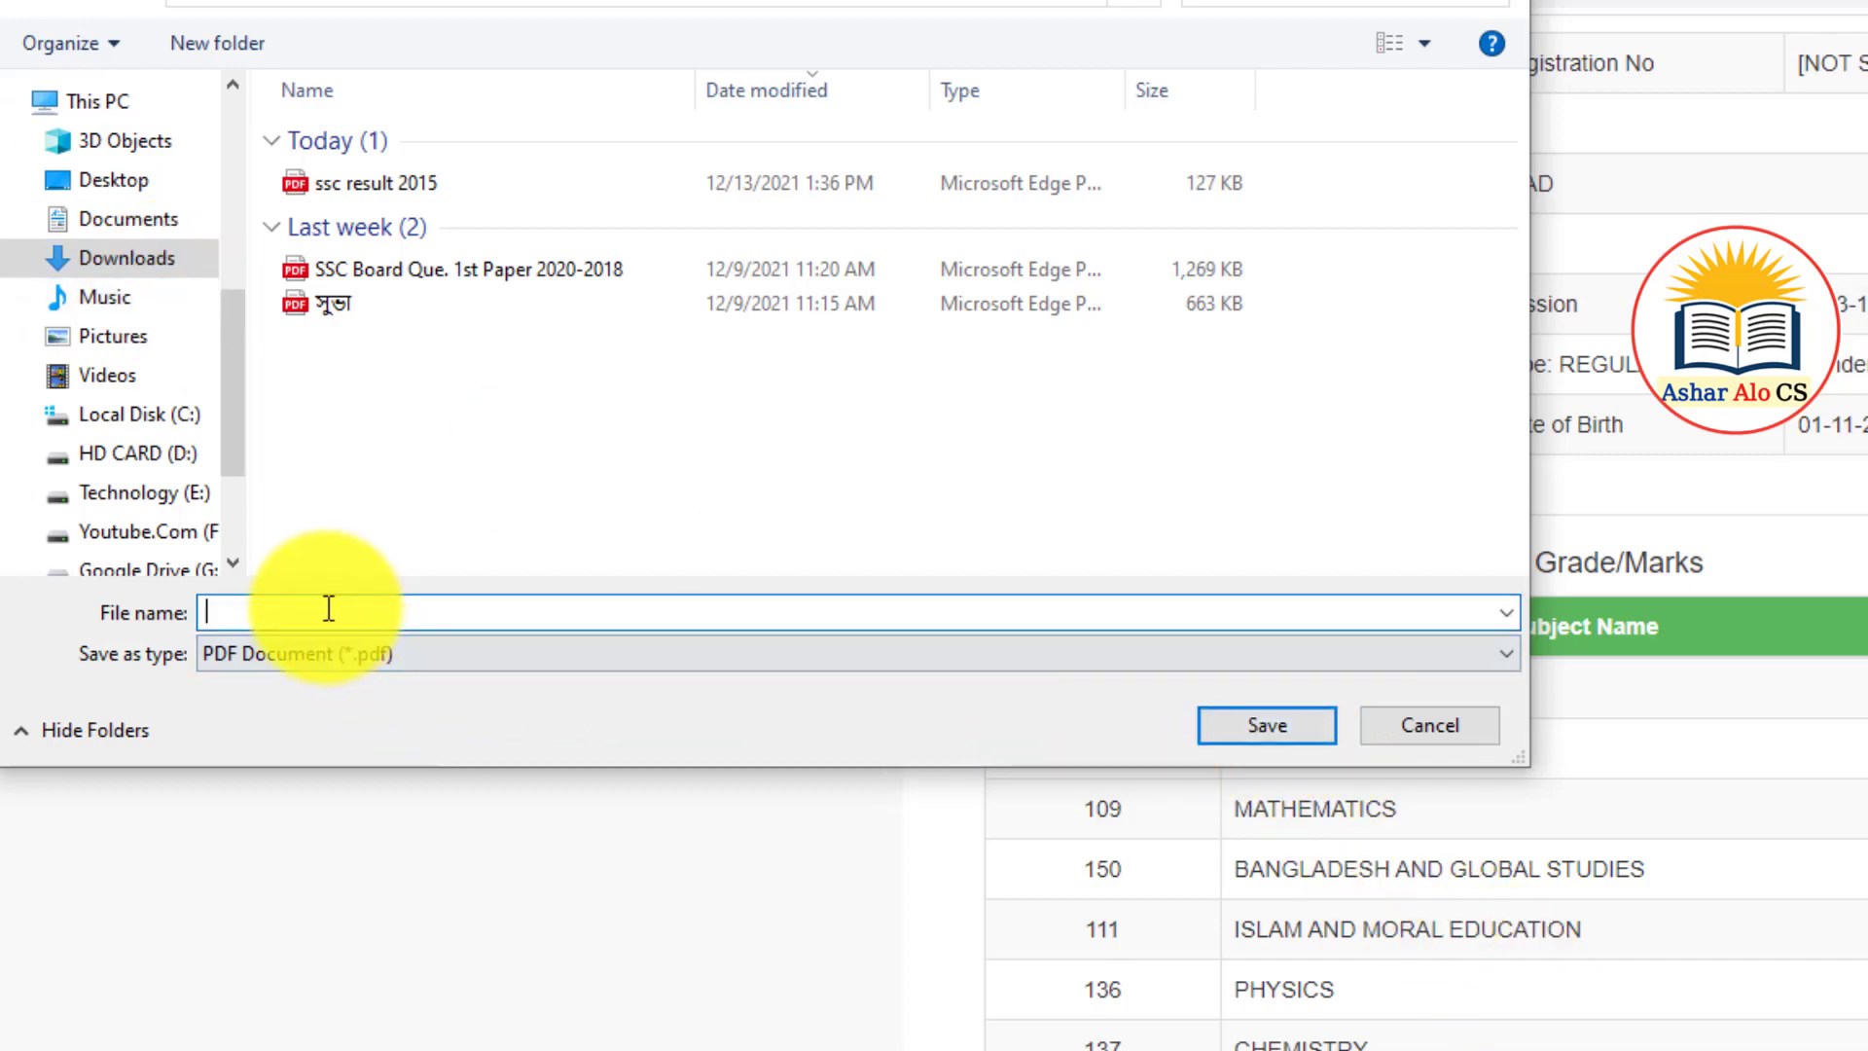
type("ss")
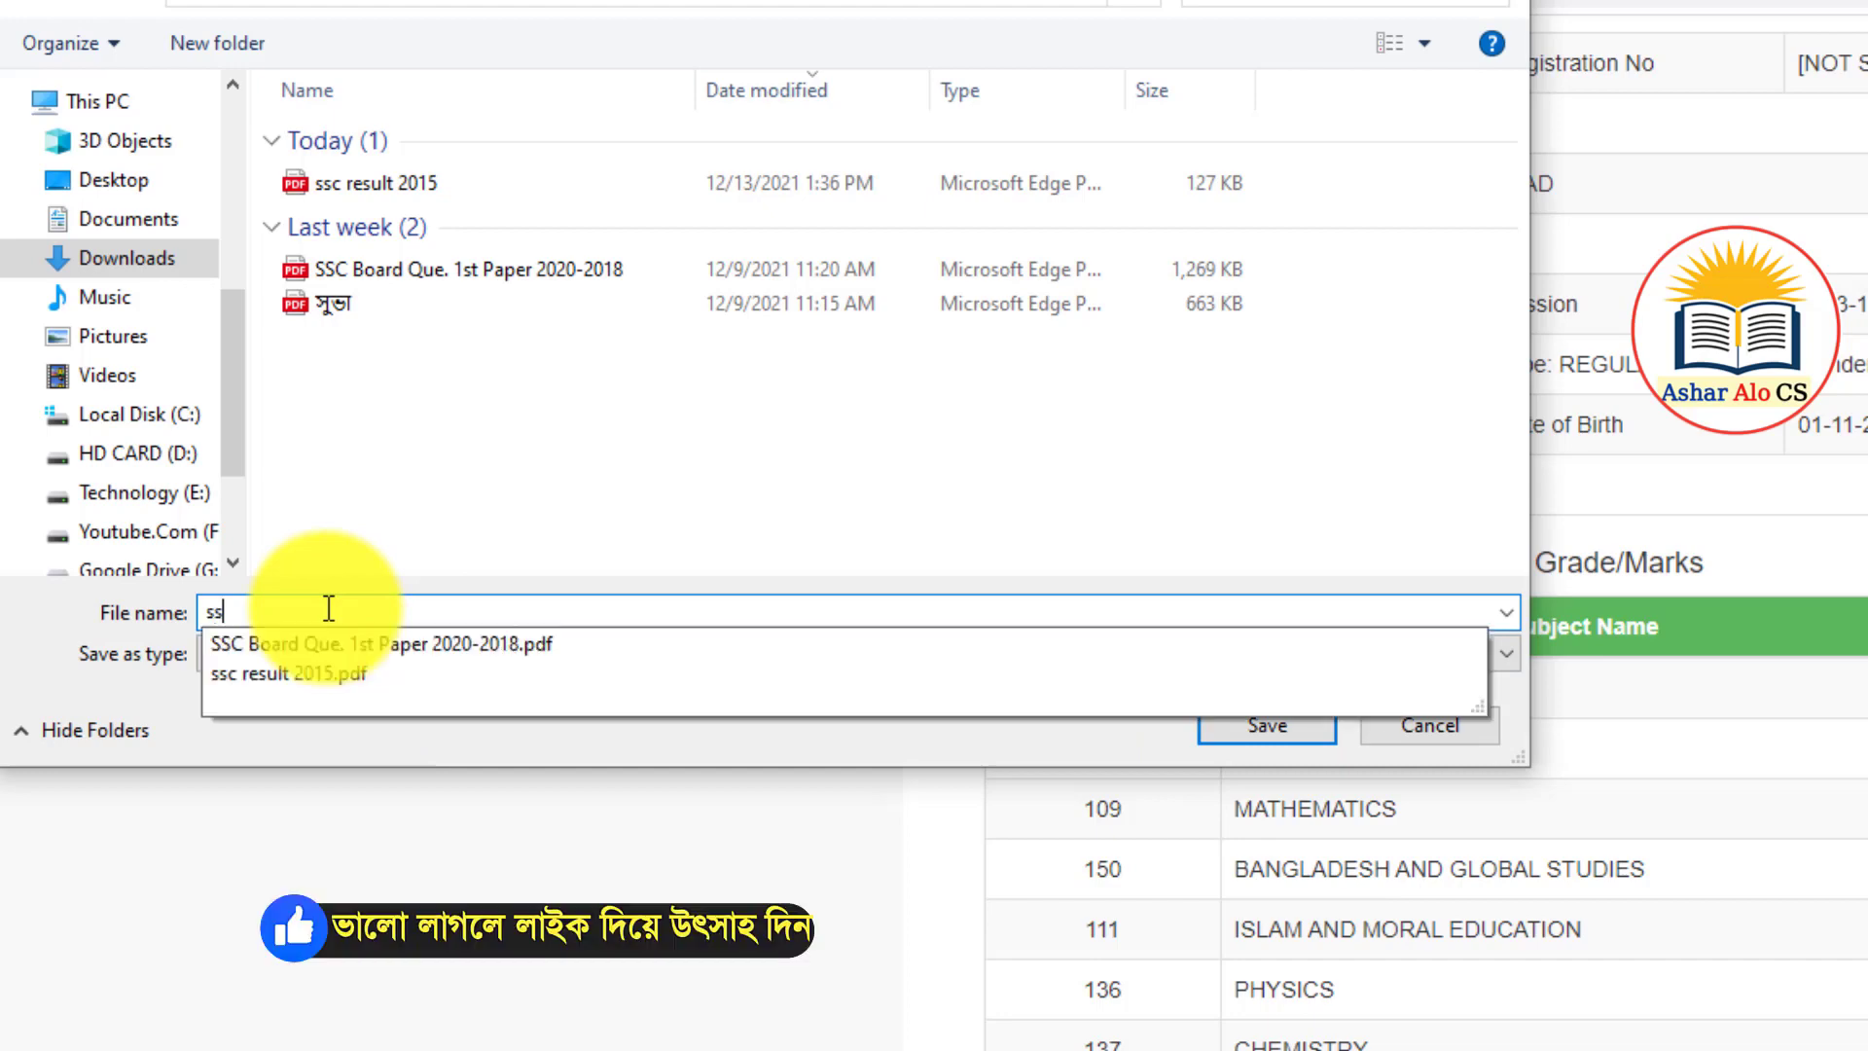
type("c result")
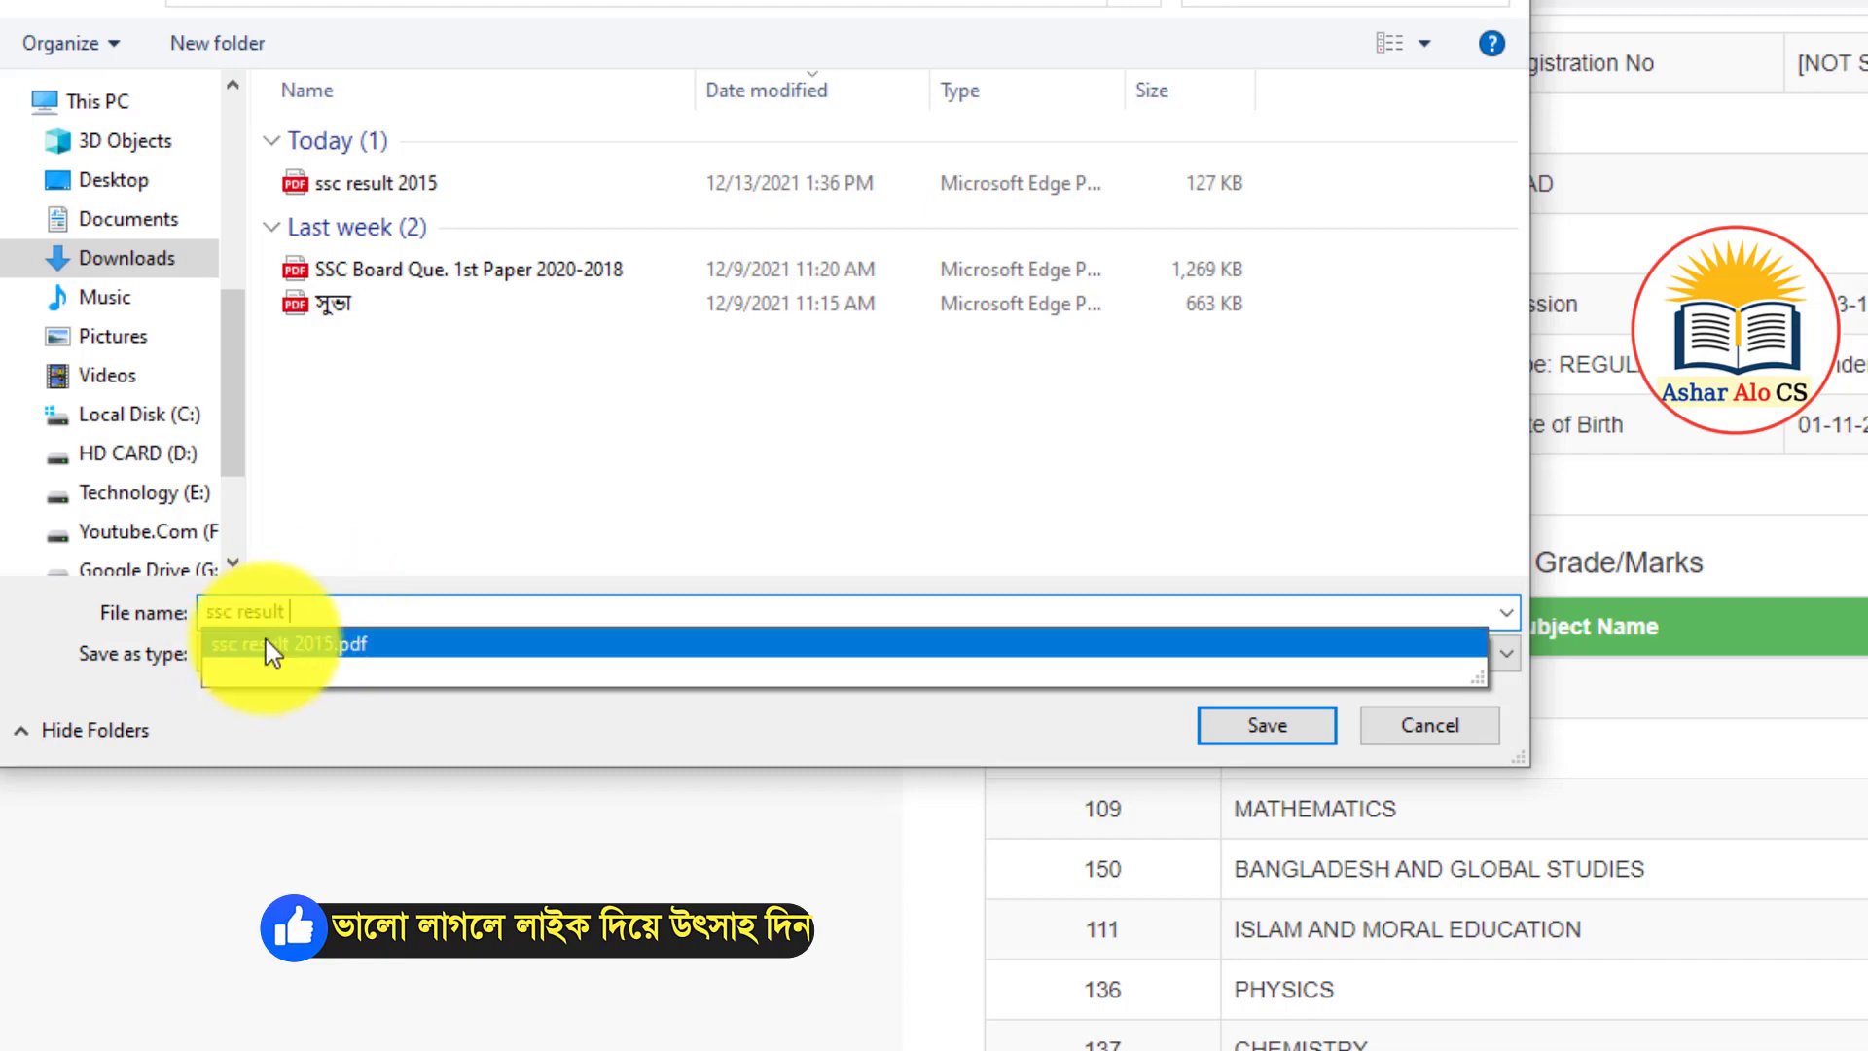
left_click(287, 644)
left_click(325, 615)
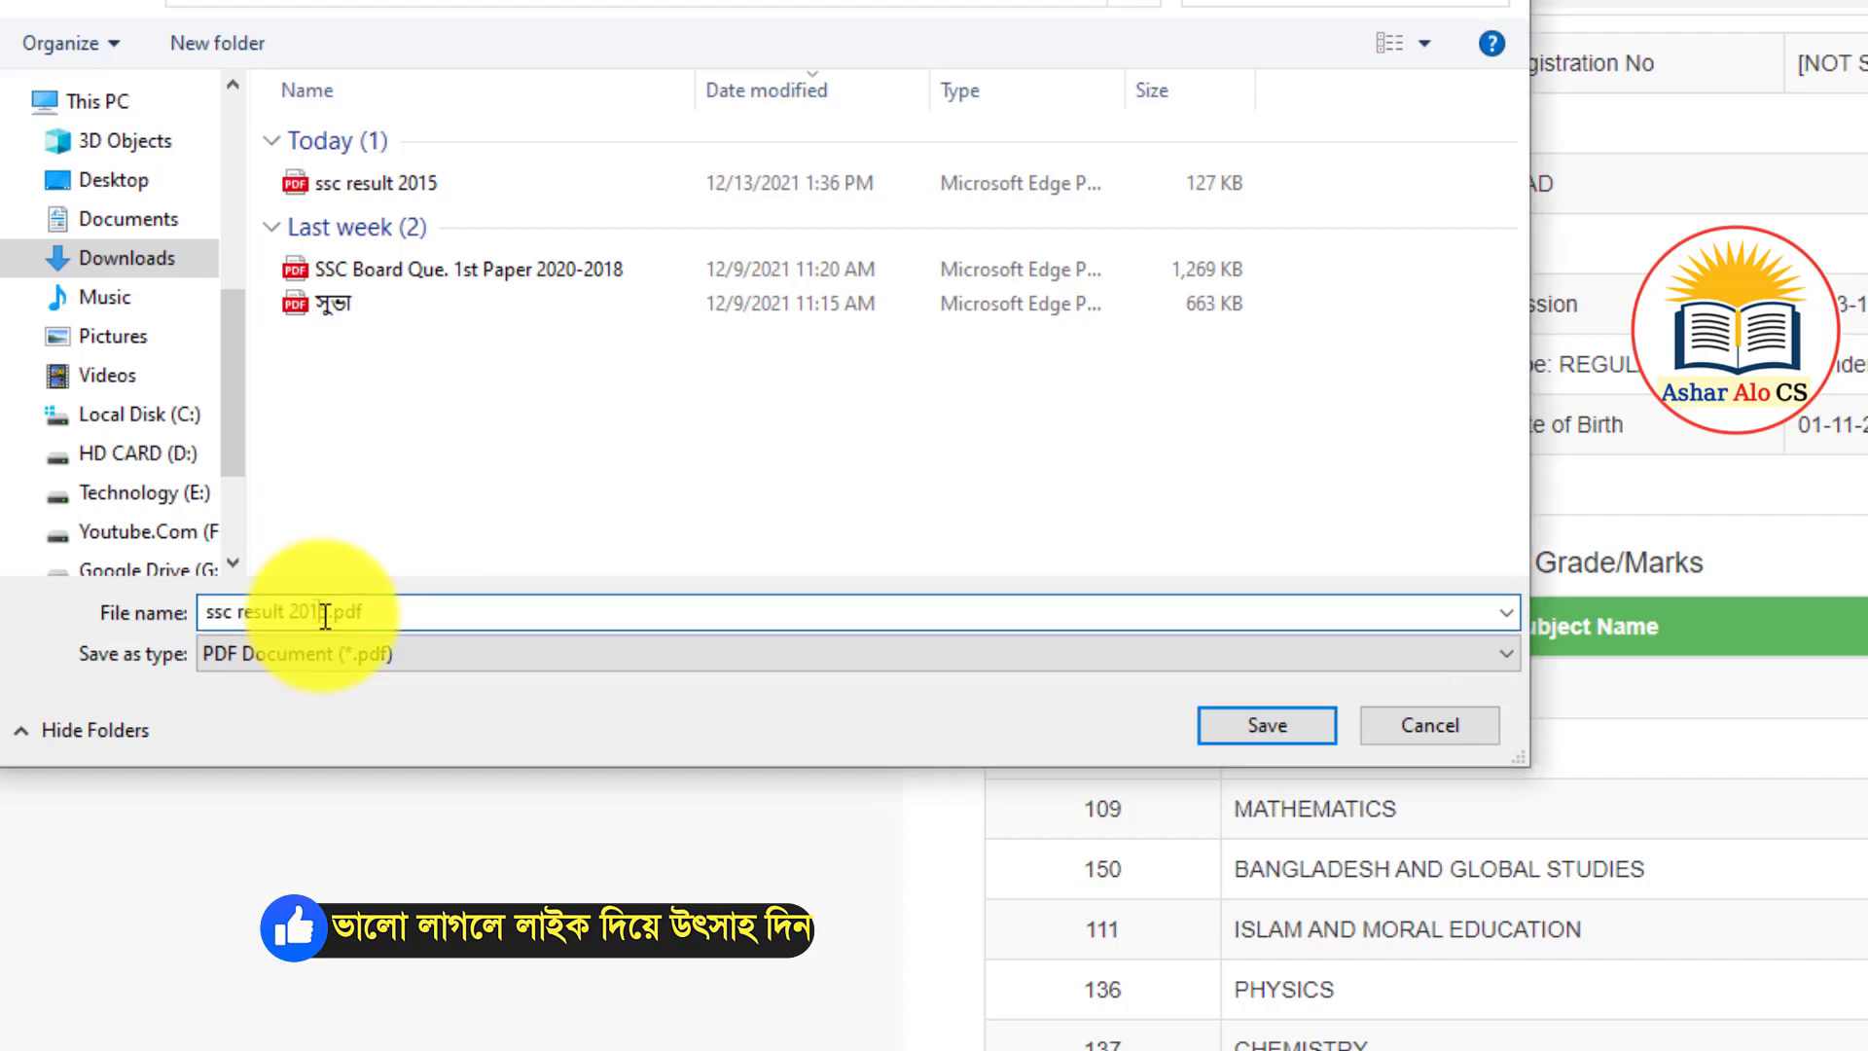
left_click_drag(329, 612, 491, 634)
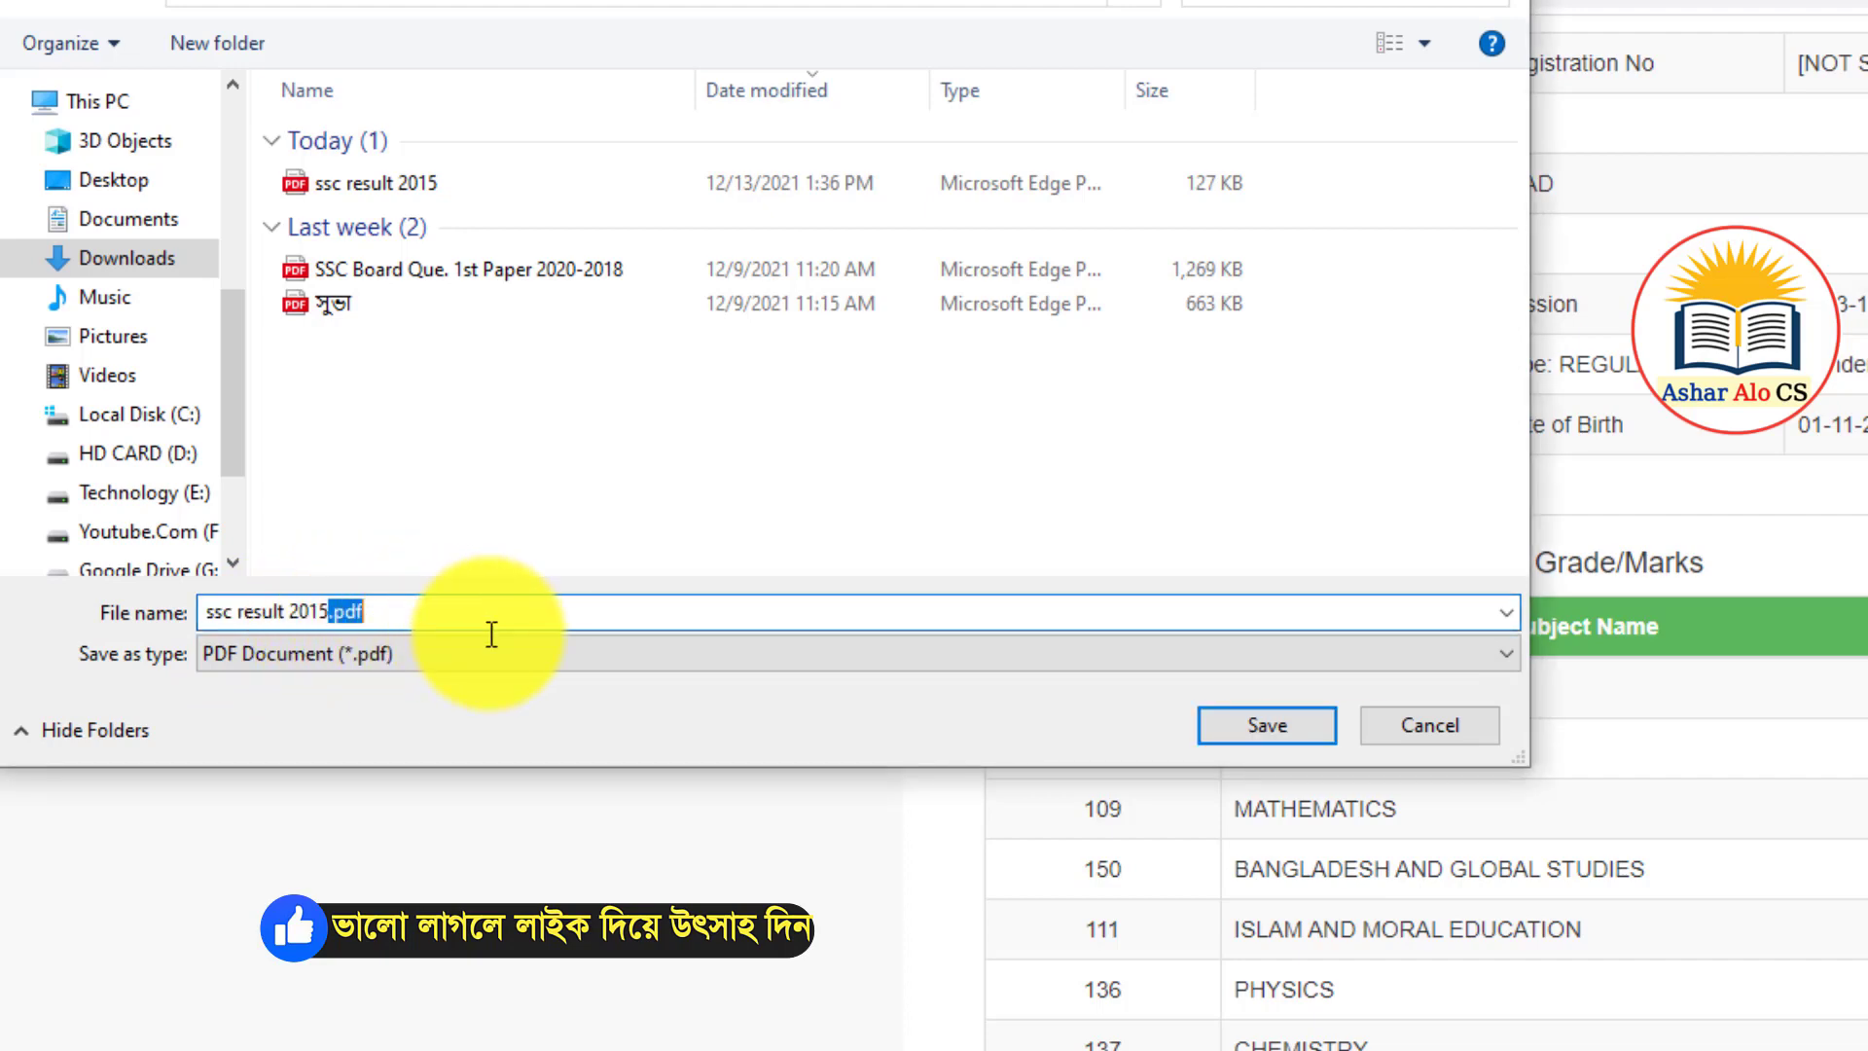
key("BackSpace")
left_click(447, 685)
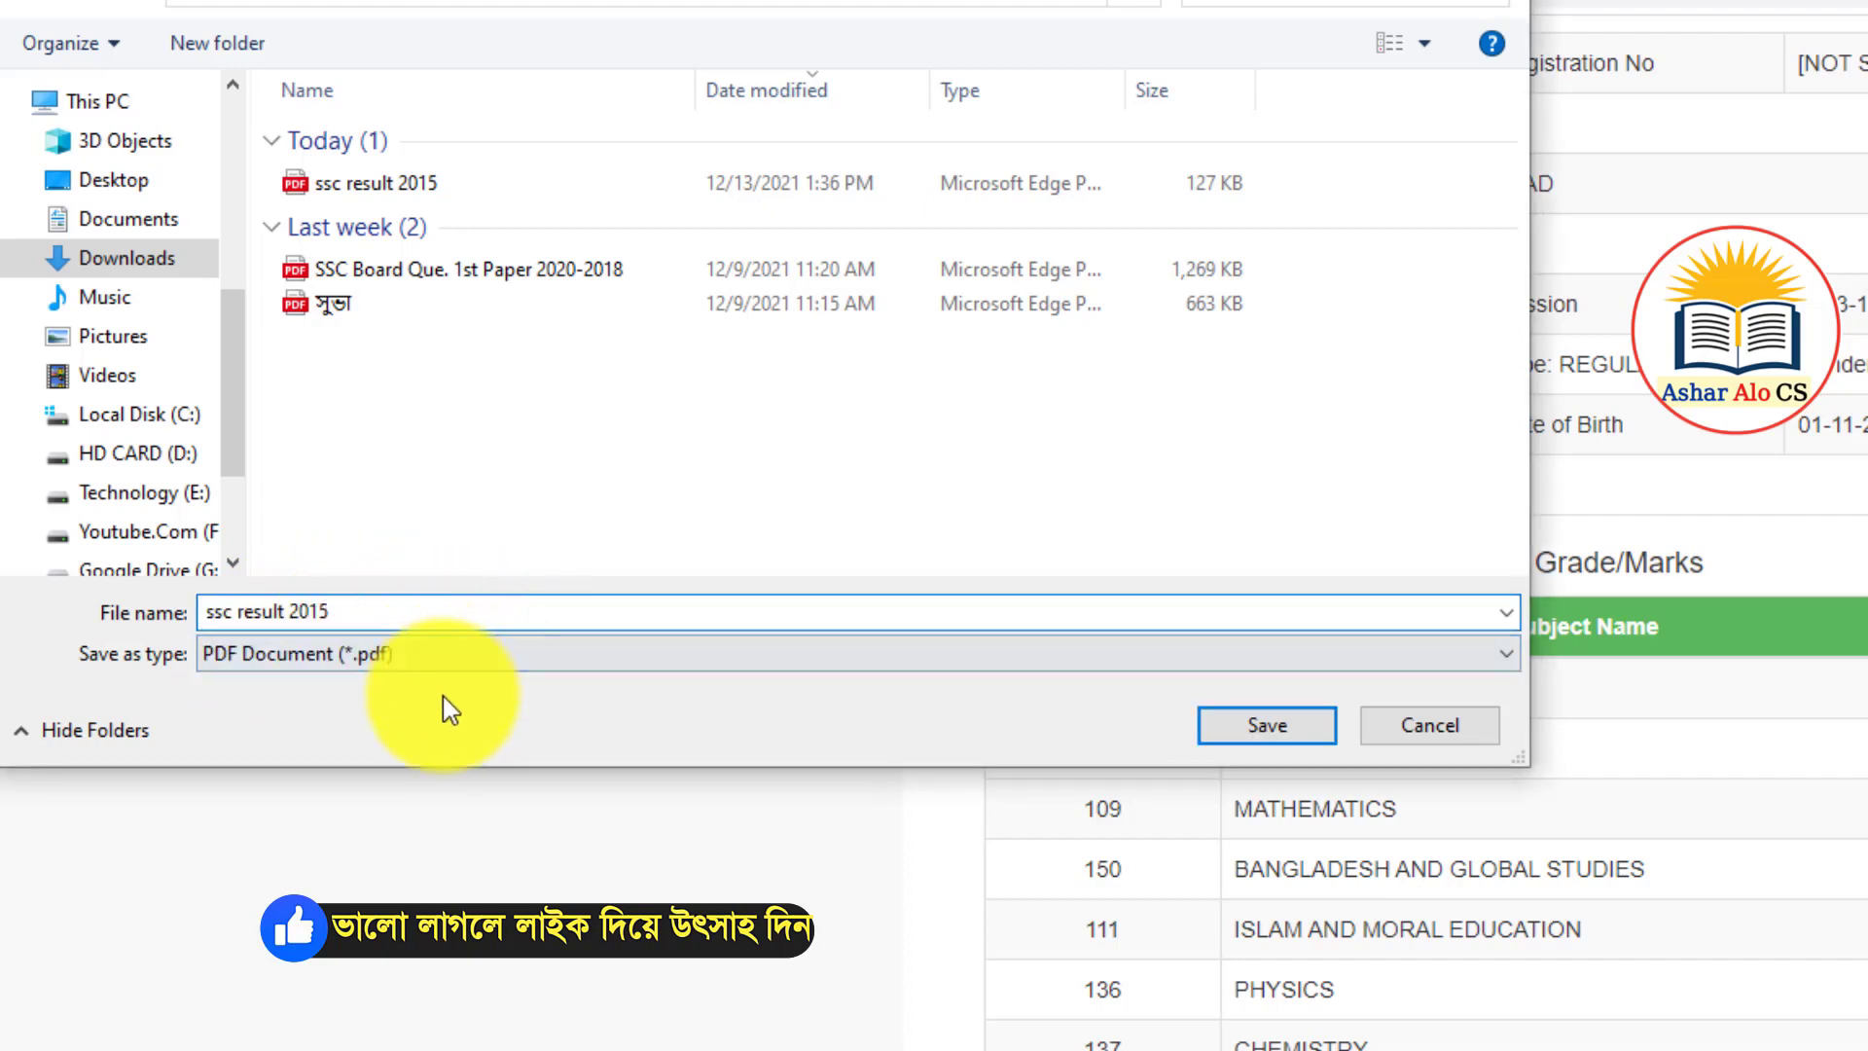
type("1")
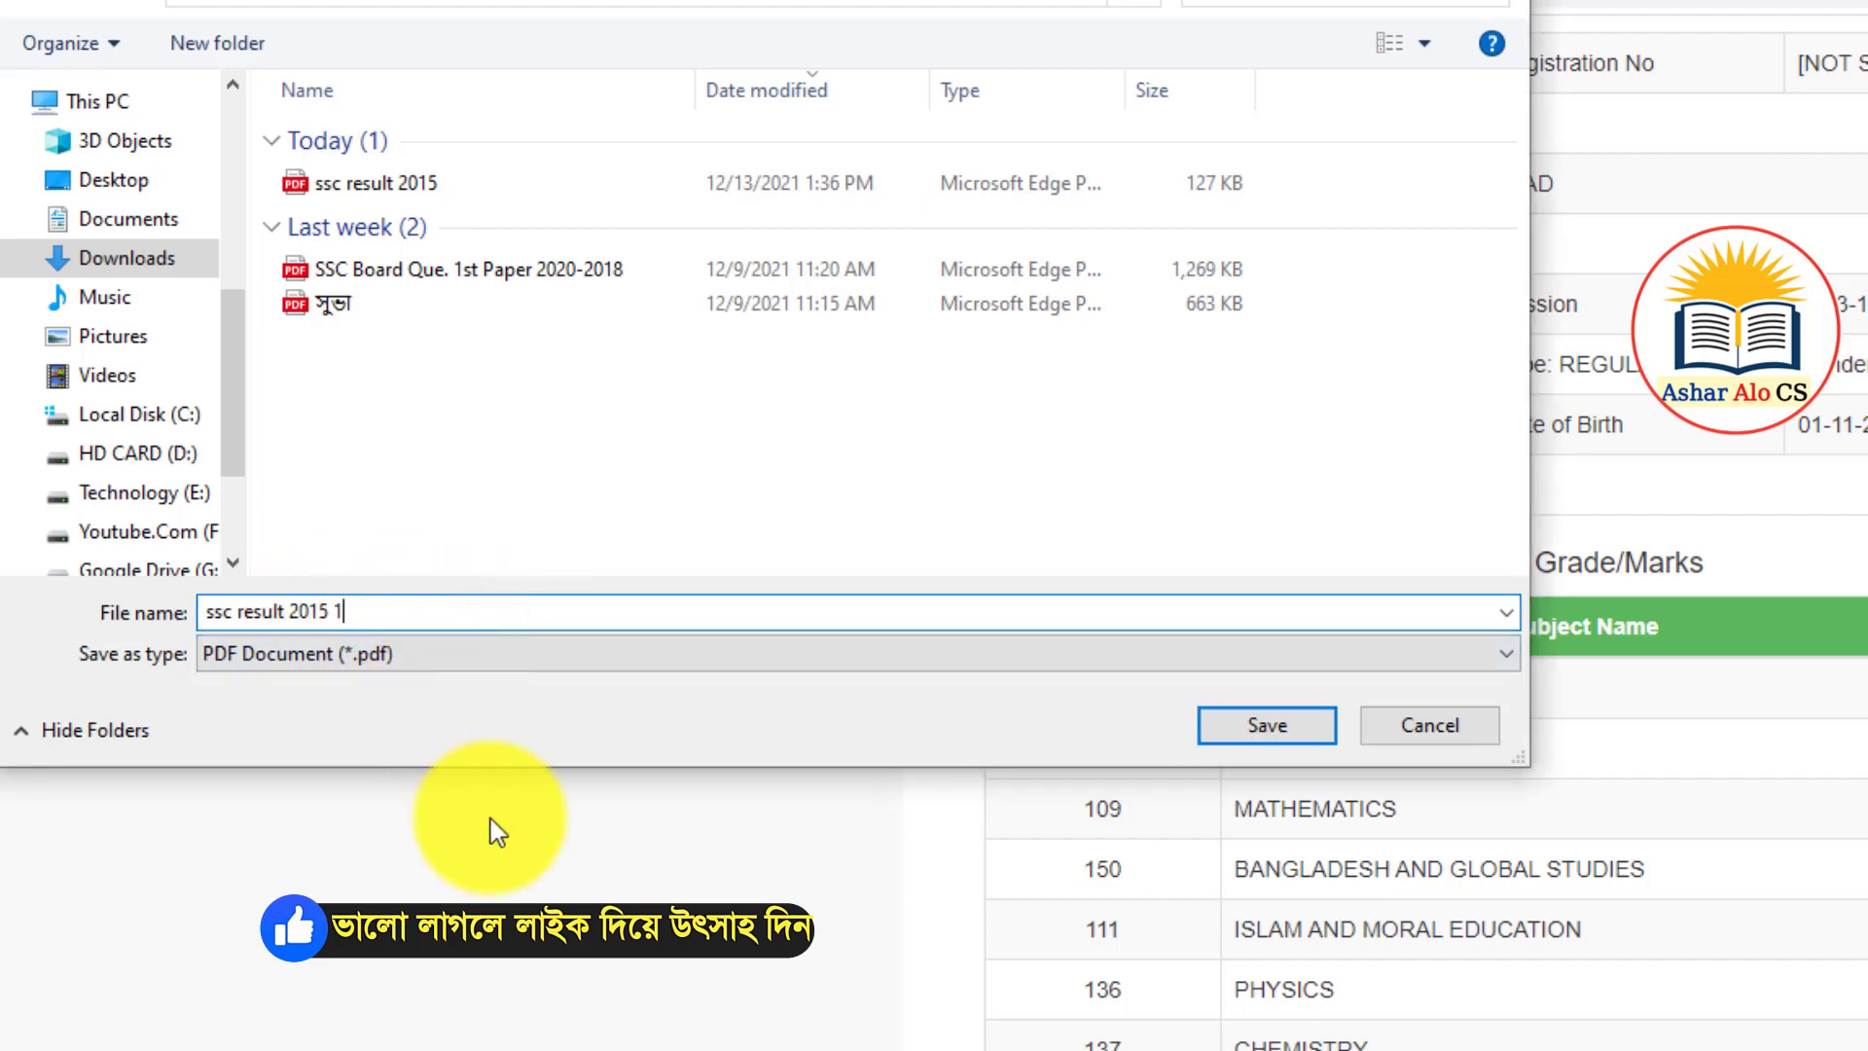
left_click(1248, 732)
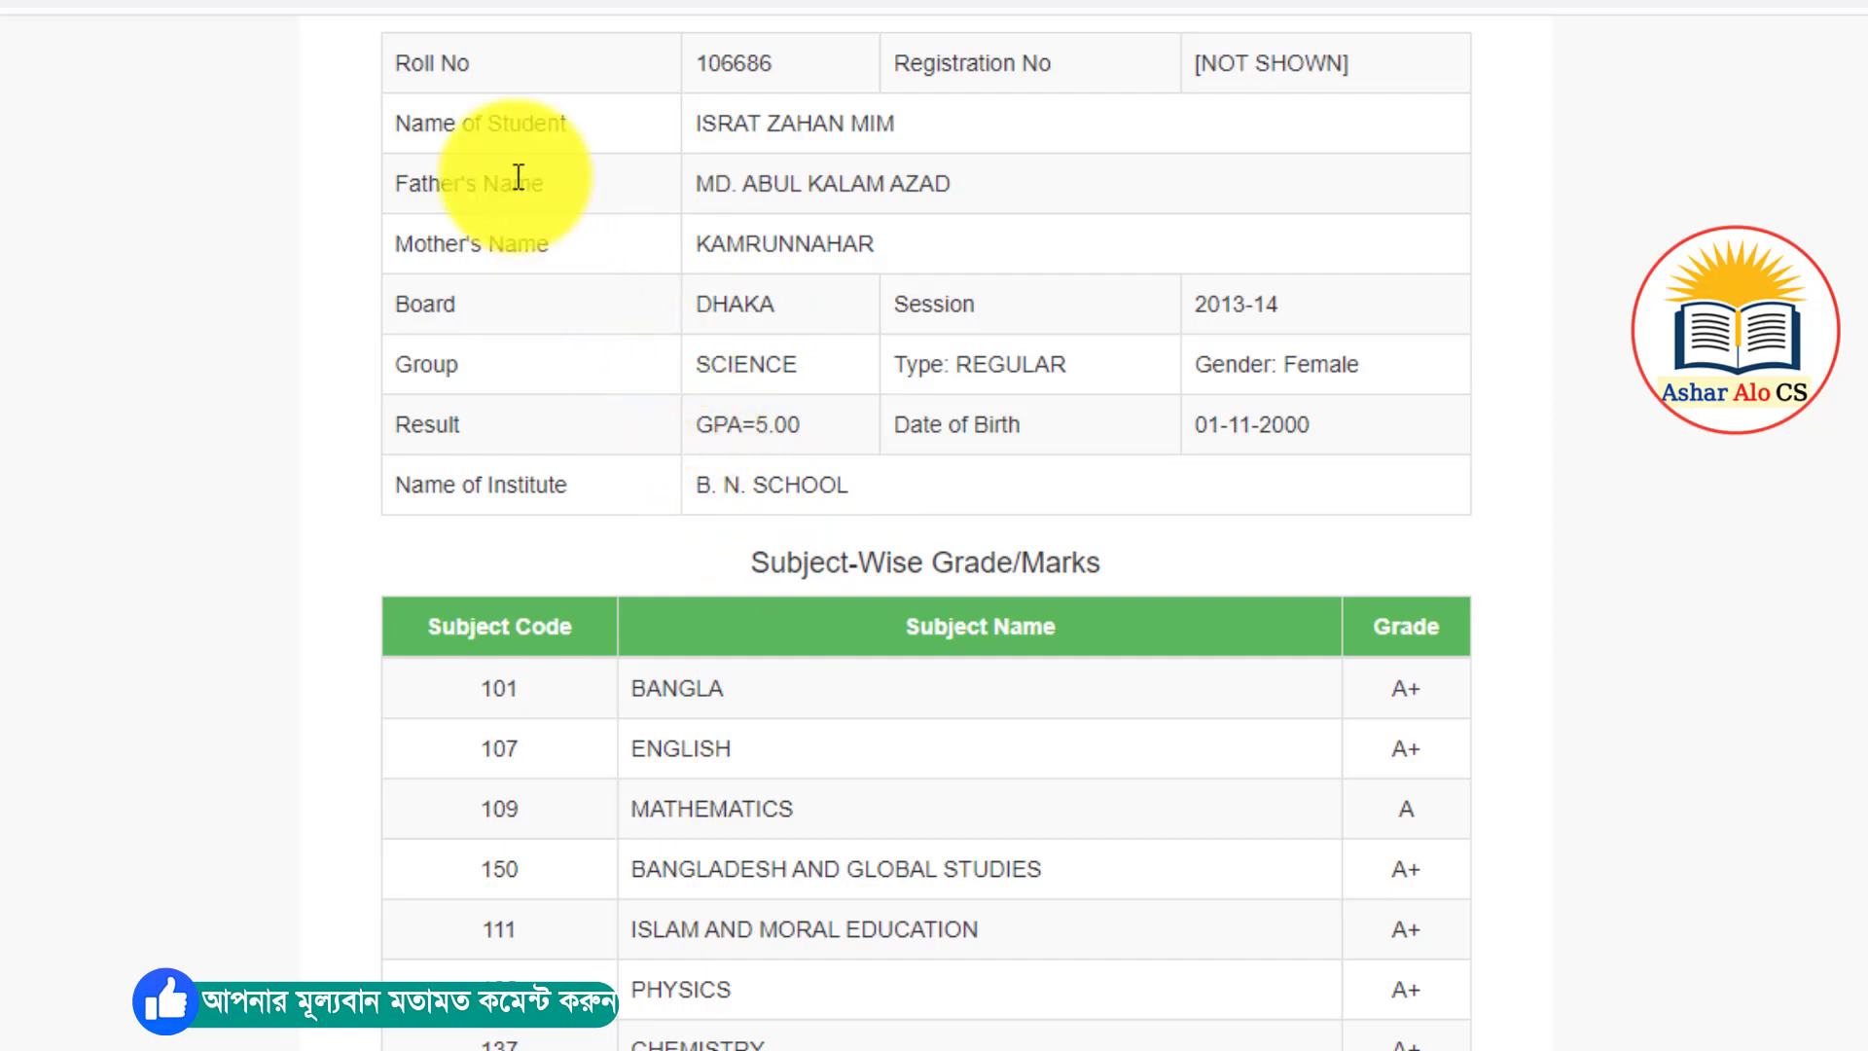
scroll(772, 424, "up", 5)
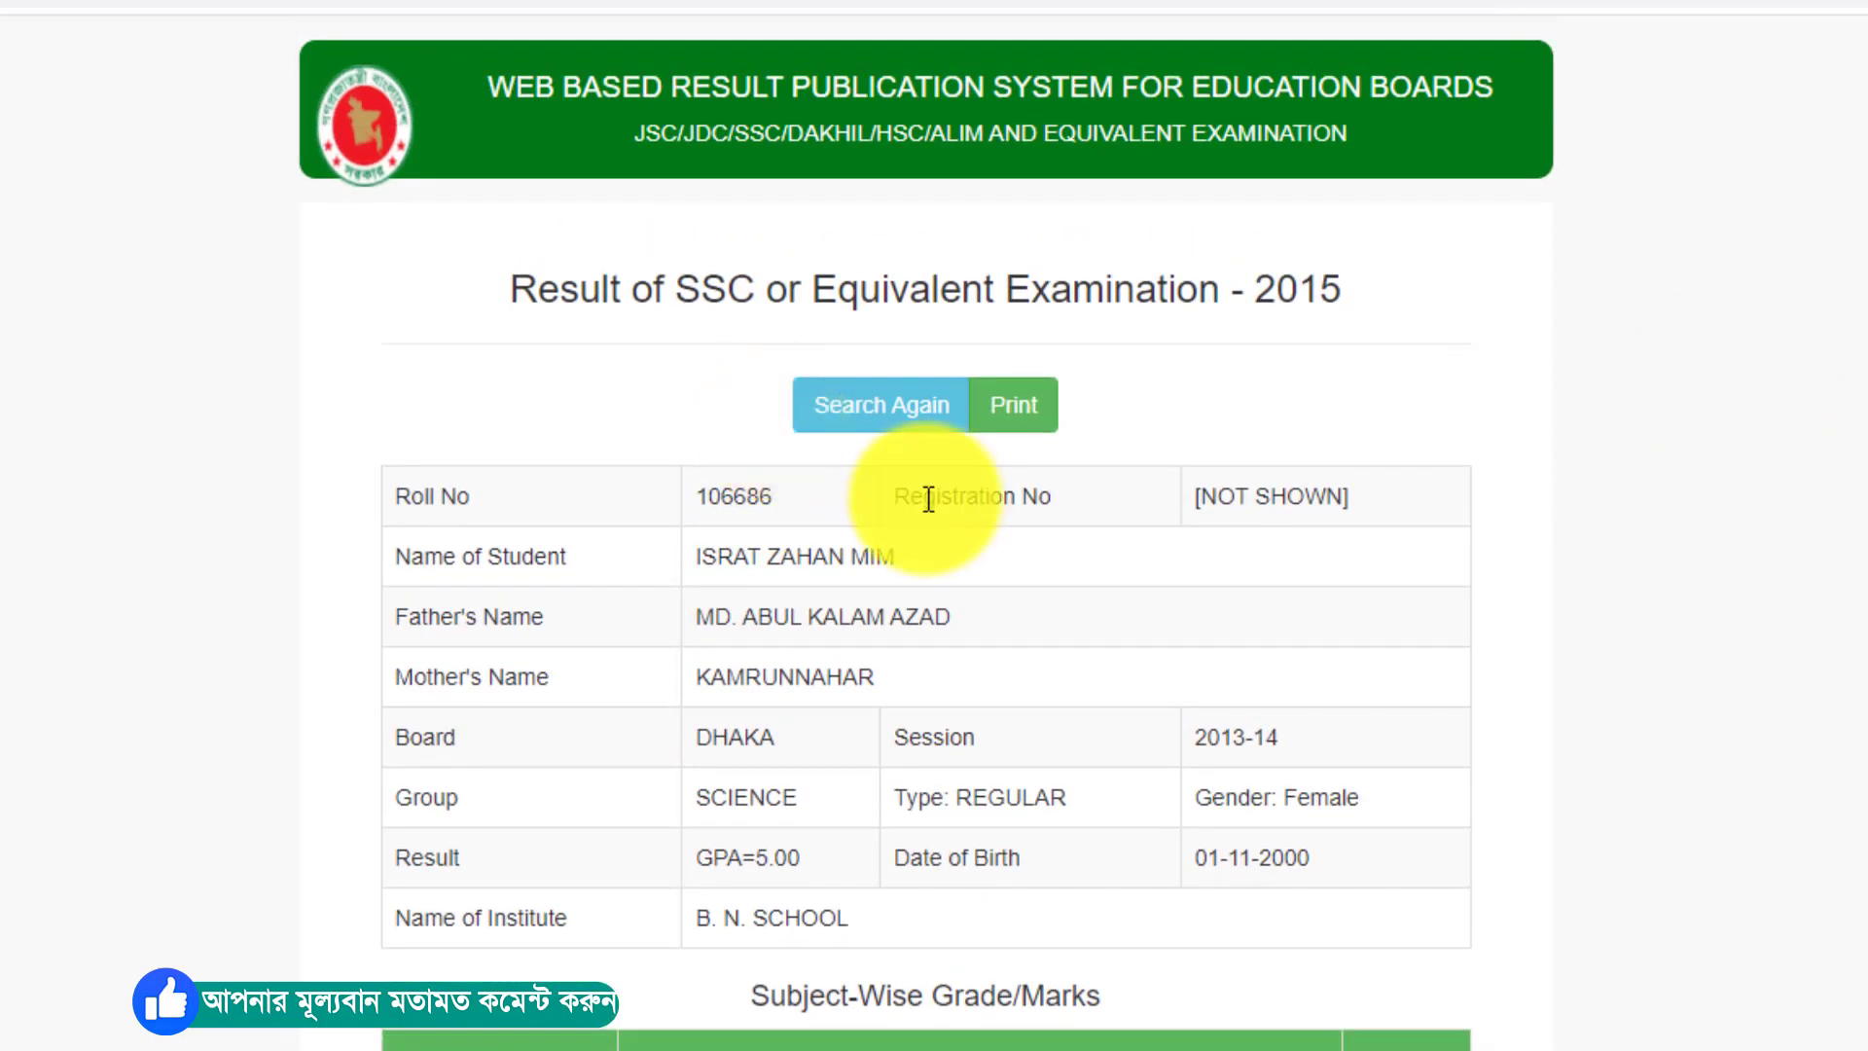
scroll(801, 742, "down", 5)
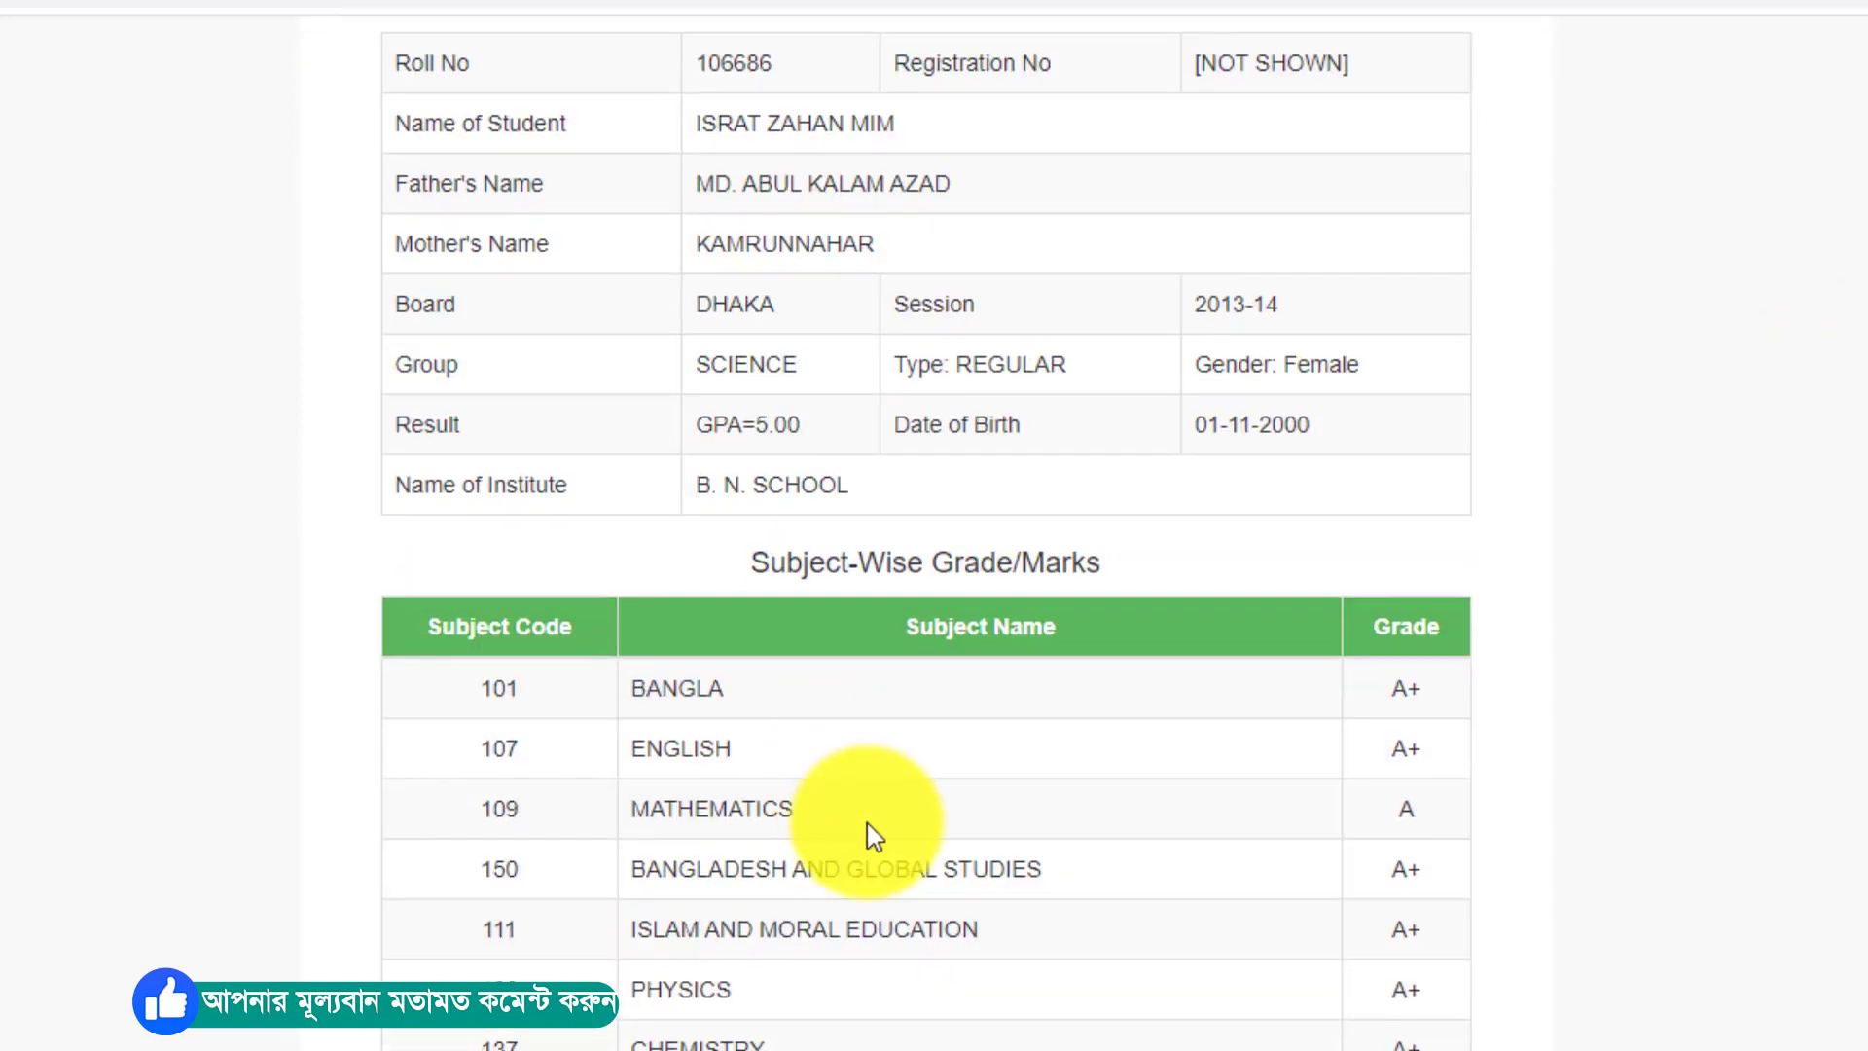
scroll(873, 835, "up", 5)
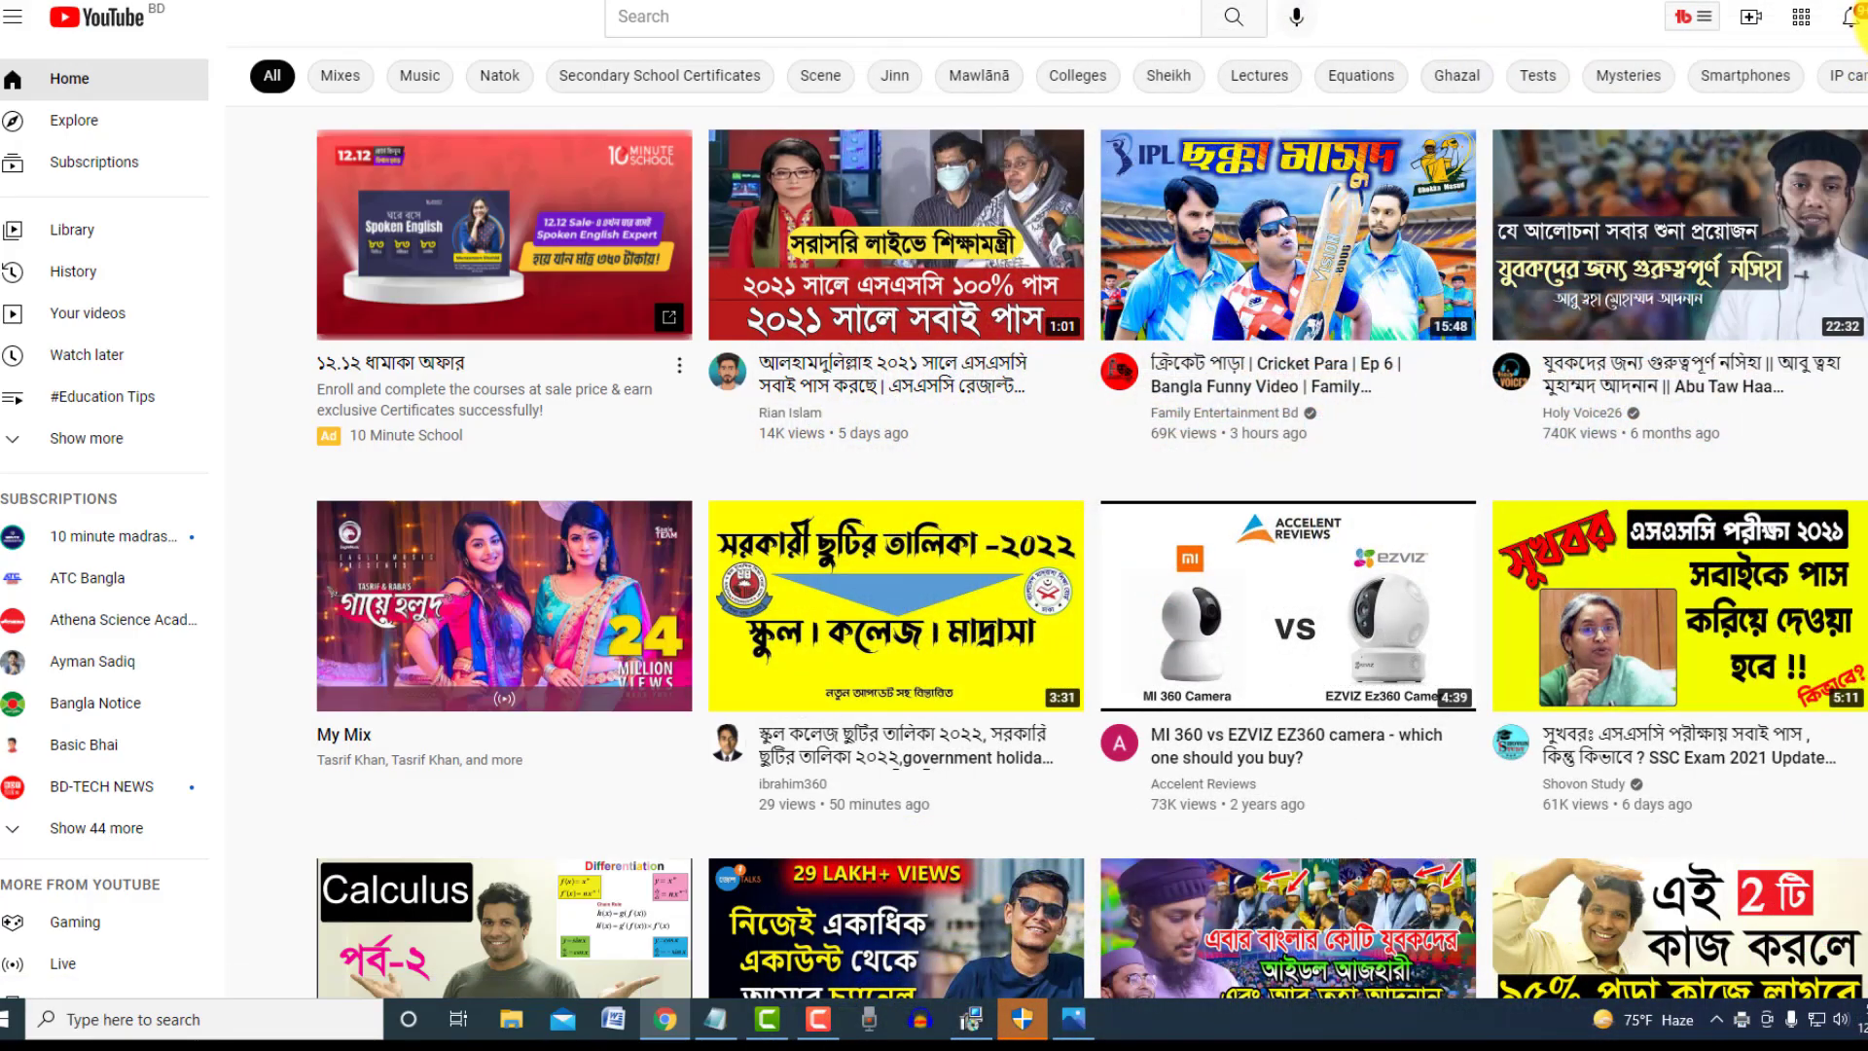
- Switch to YouTube, open the uploaded videos of the account's own Ashar Alo CS channel and look through them
left_click(1866, 26)
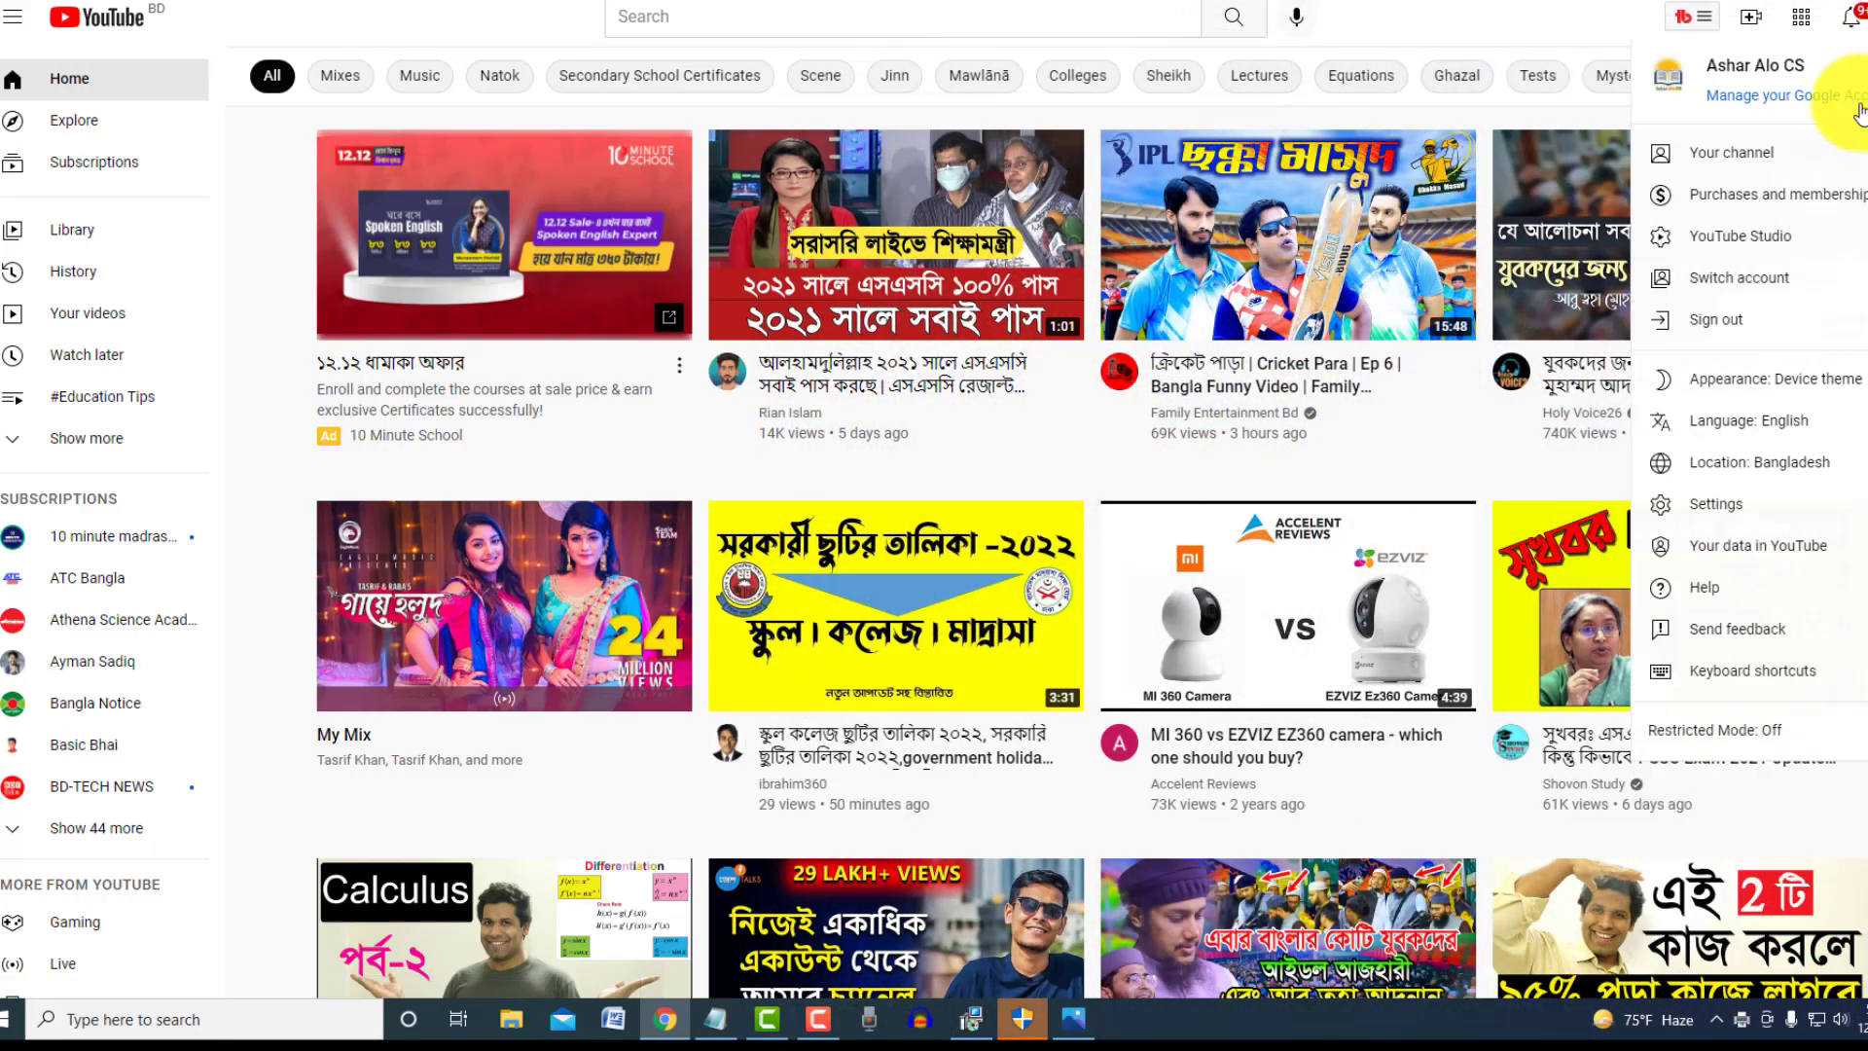
left_click(1741, 156)
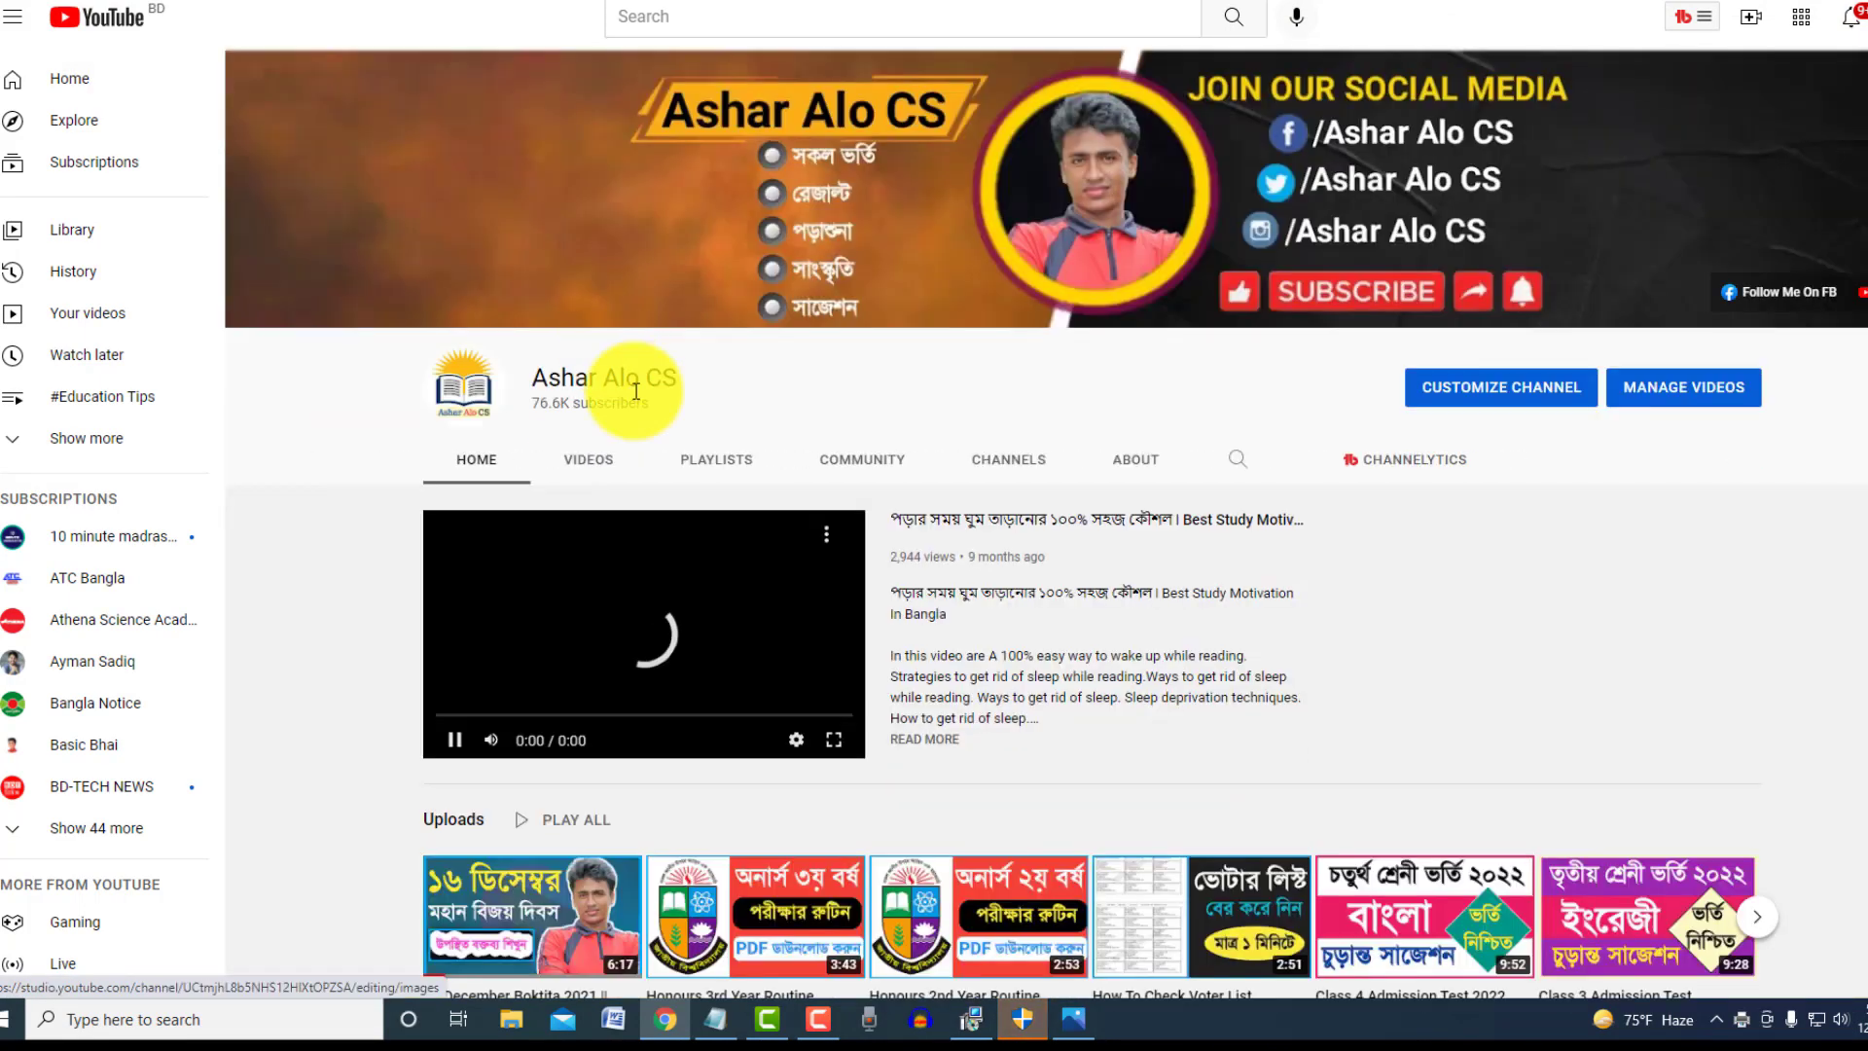
left_click(588, 458)
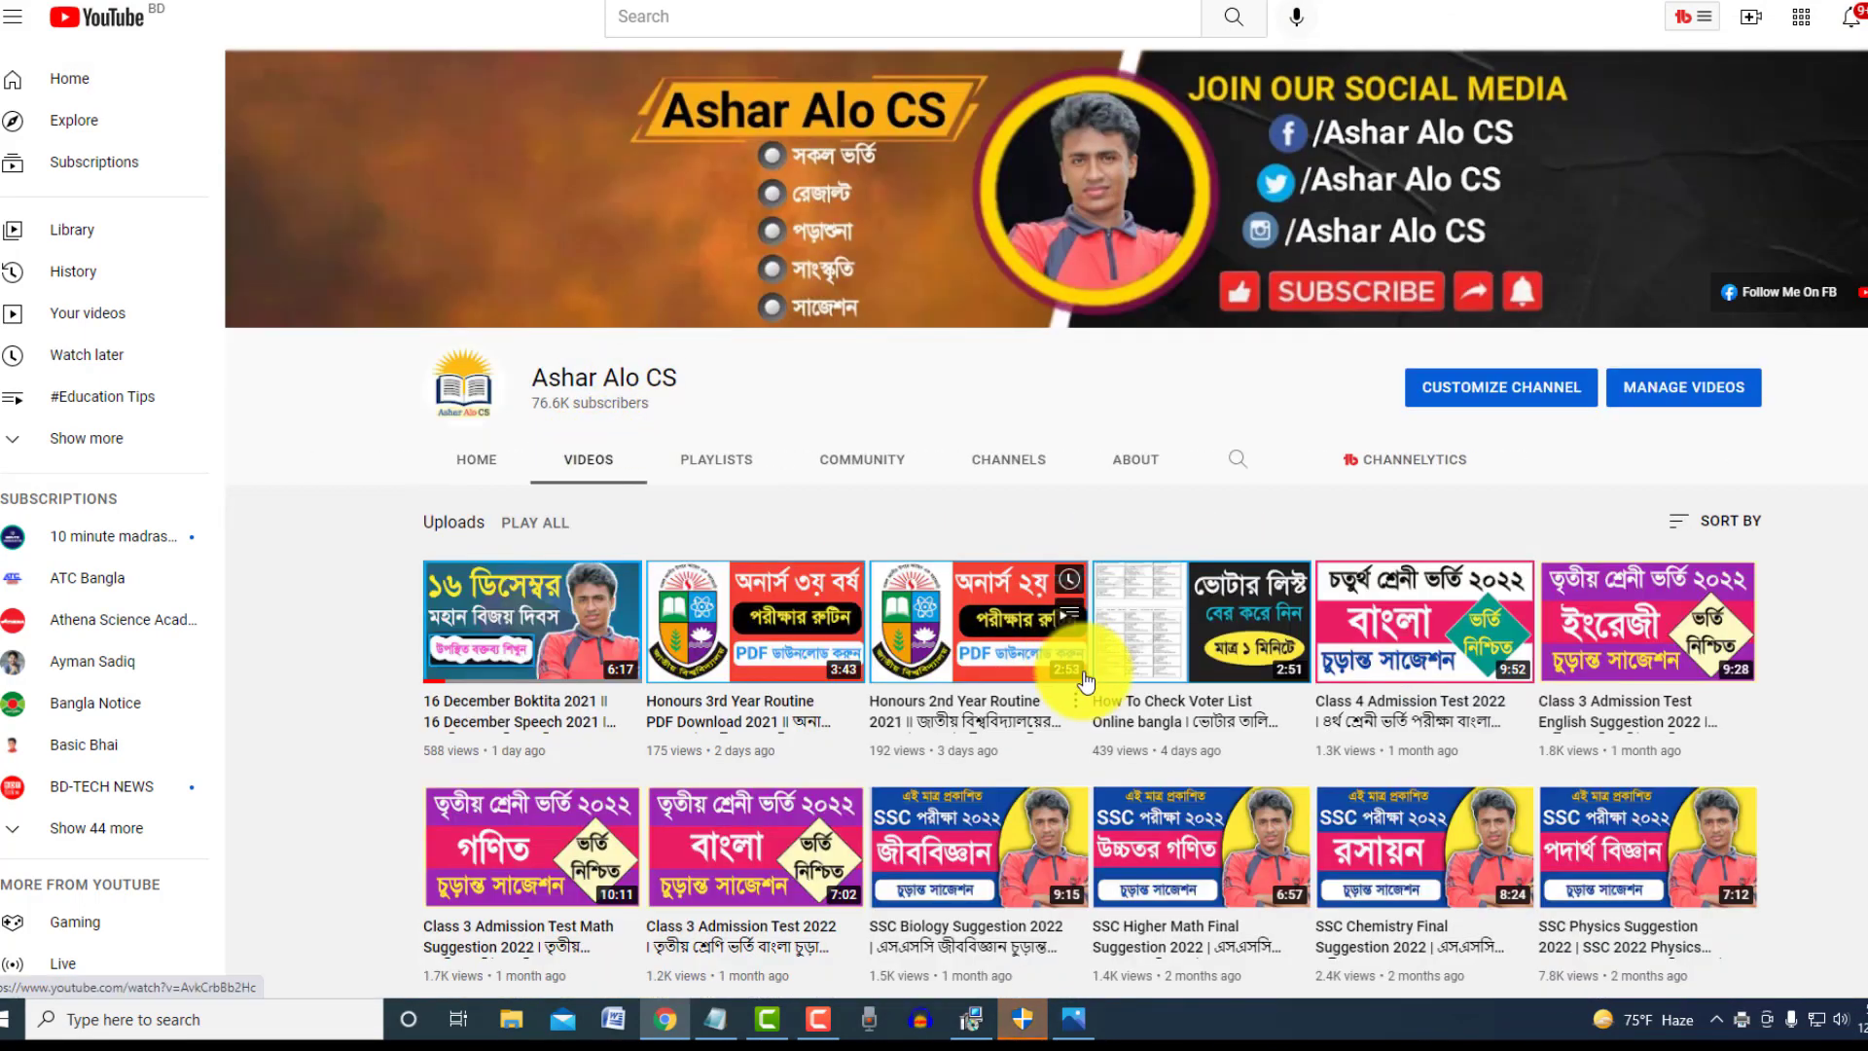
scroll(1109, 642, "down", 1)
scroll(1117, 678, "down", 7)
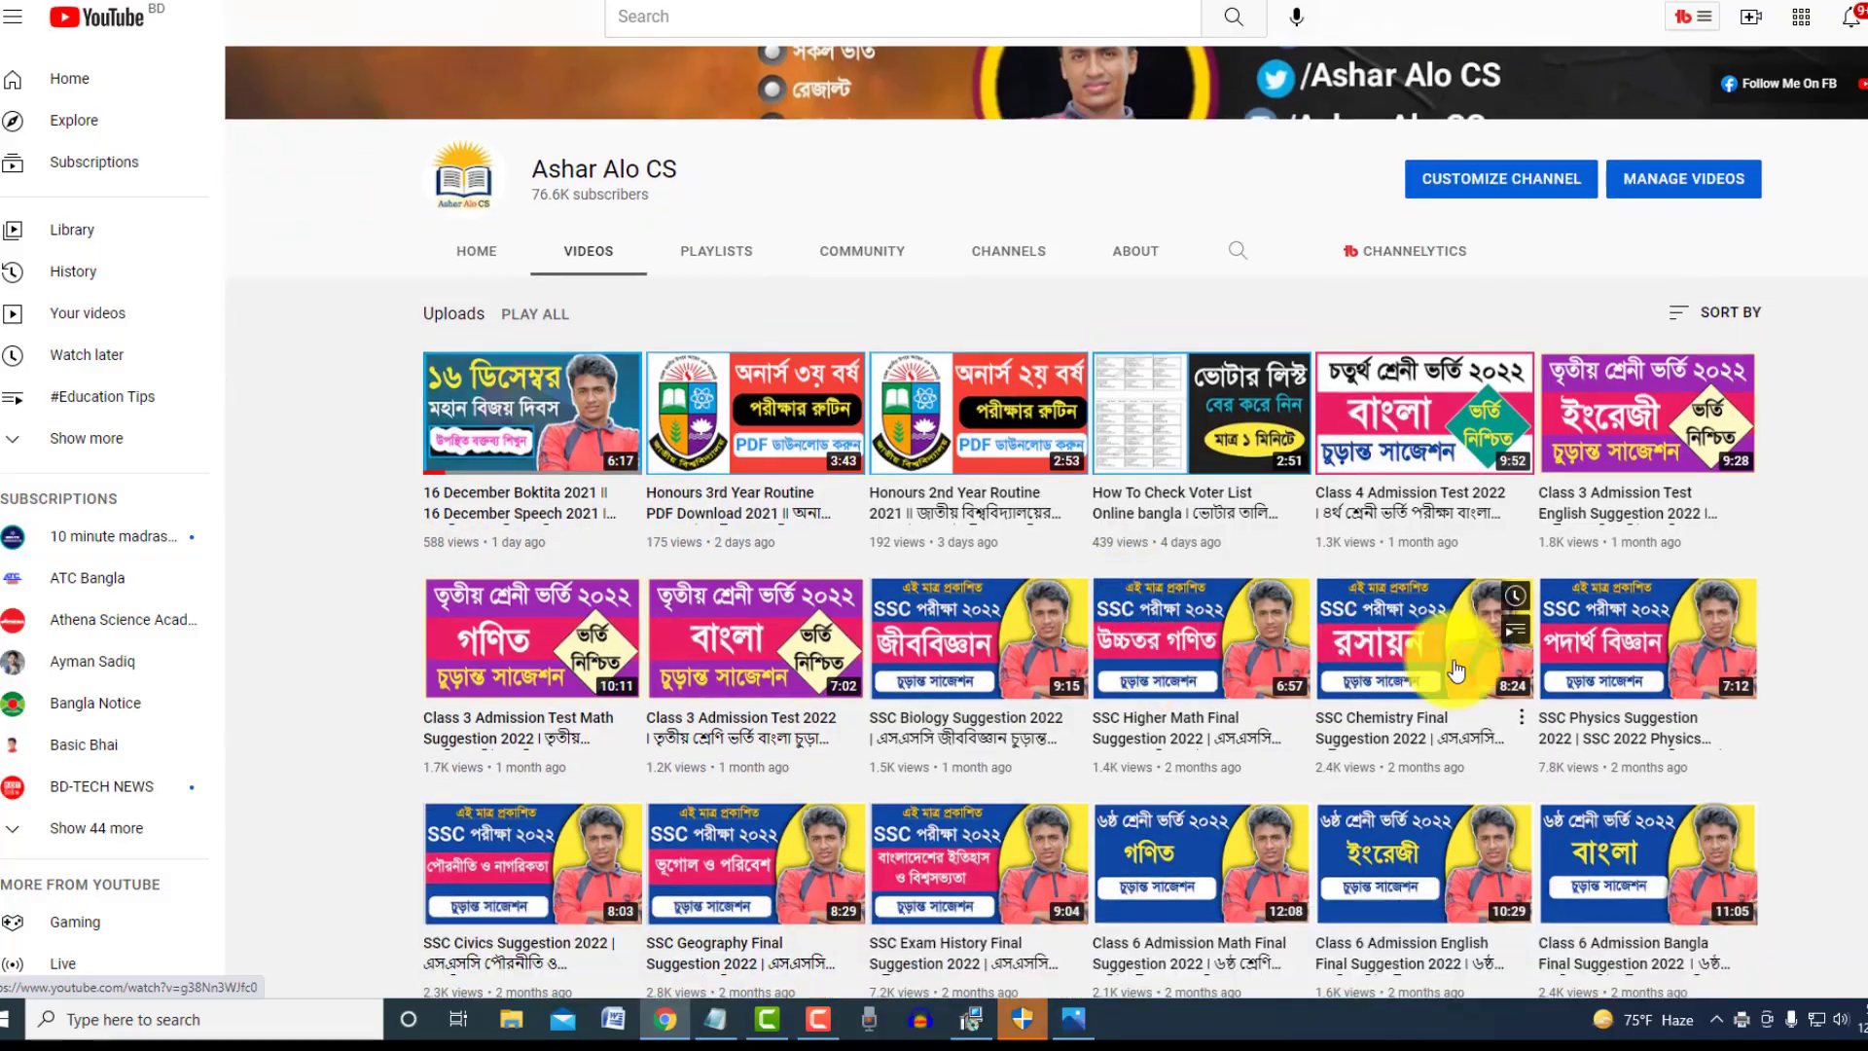
scroll(1352, 696, "down", 15)
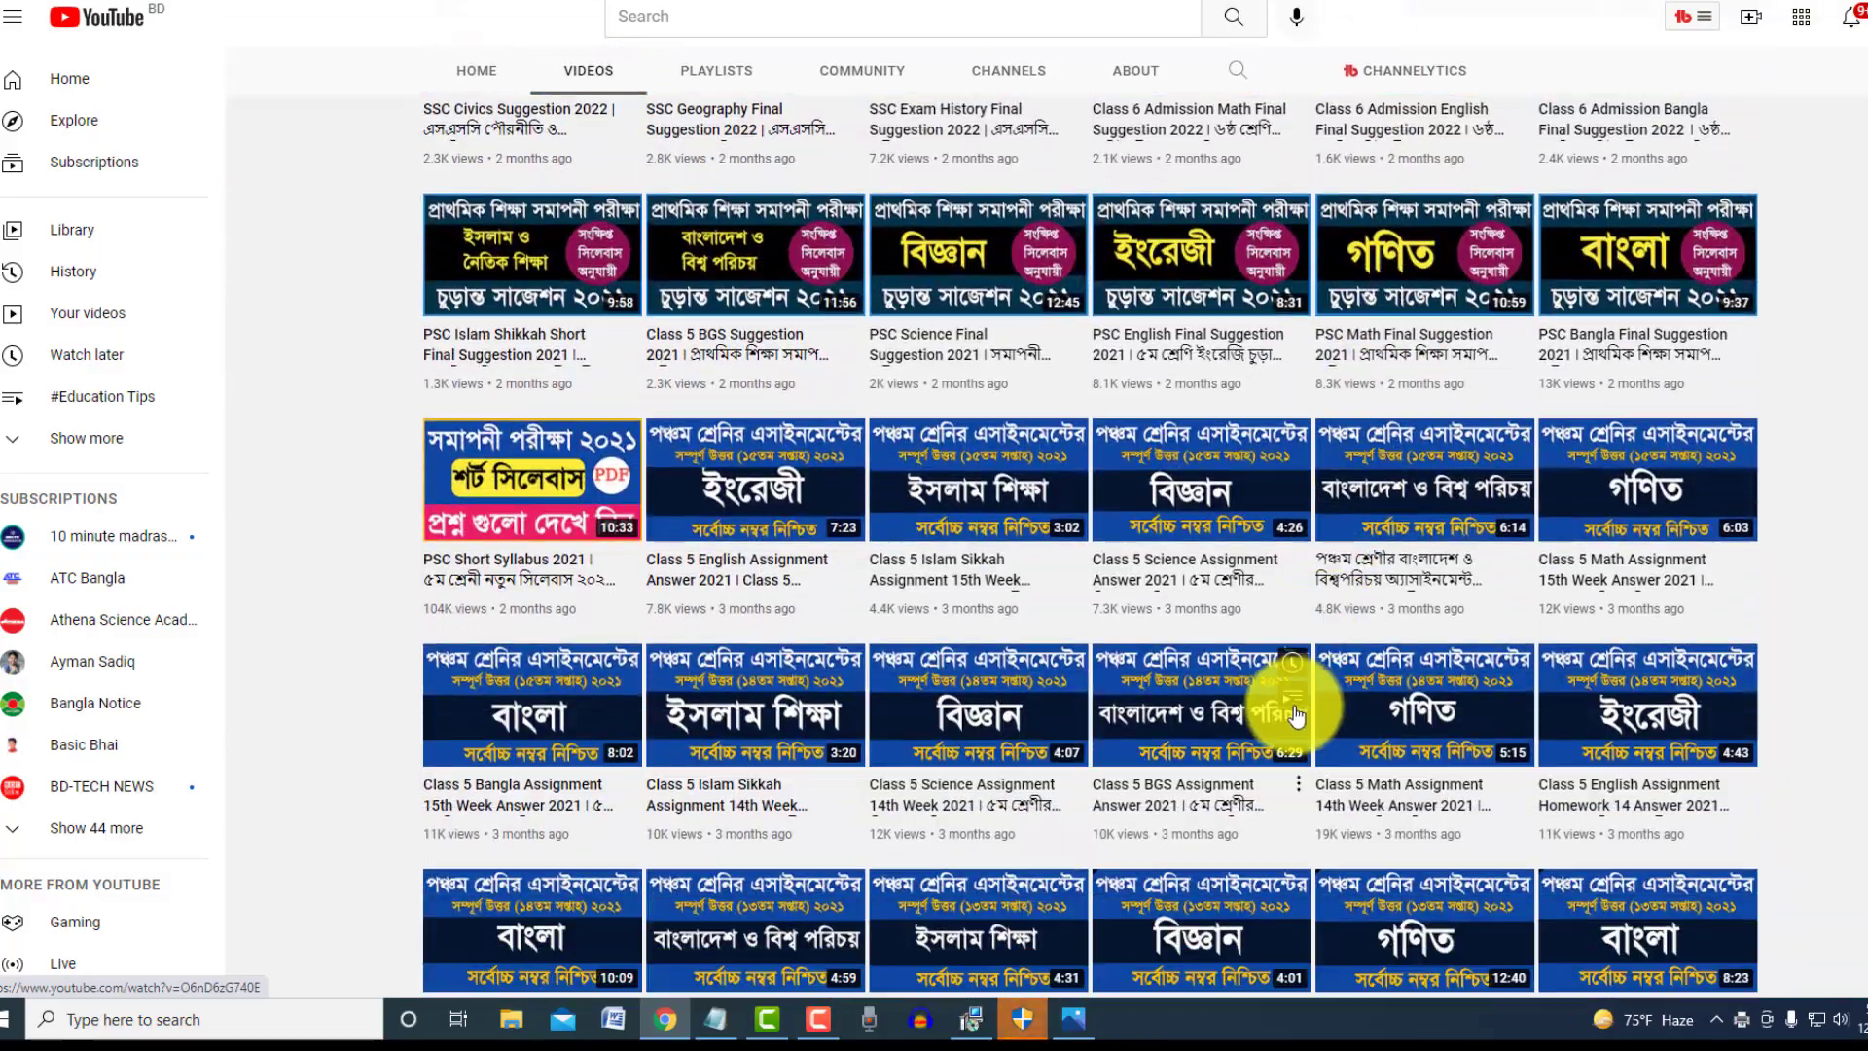
scroll(1253, 712, "down", 2)
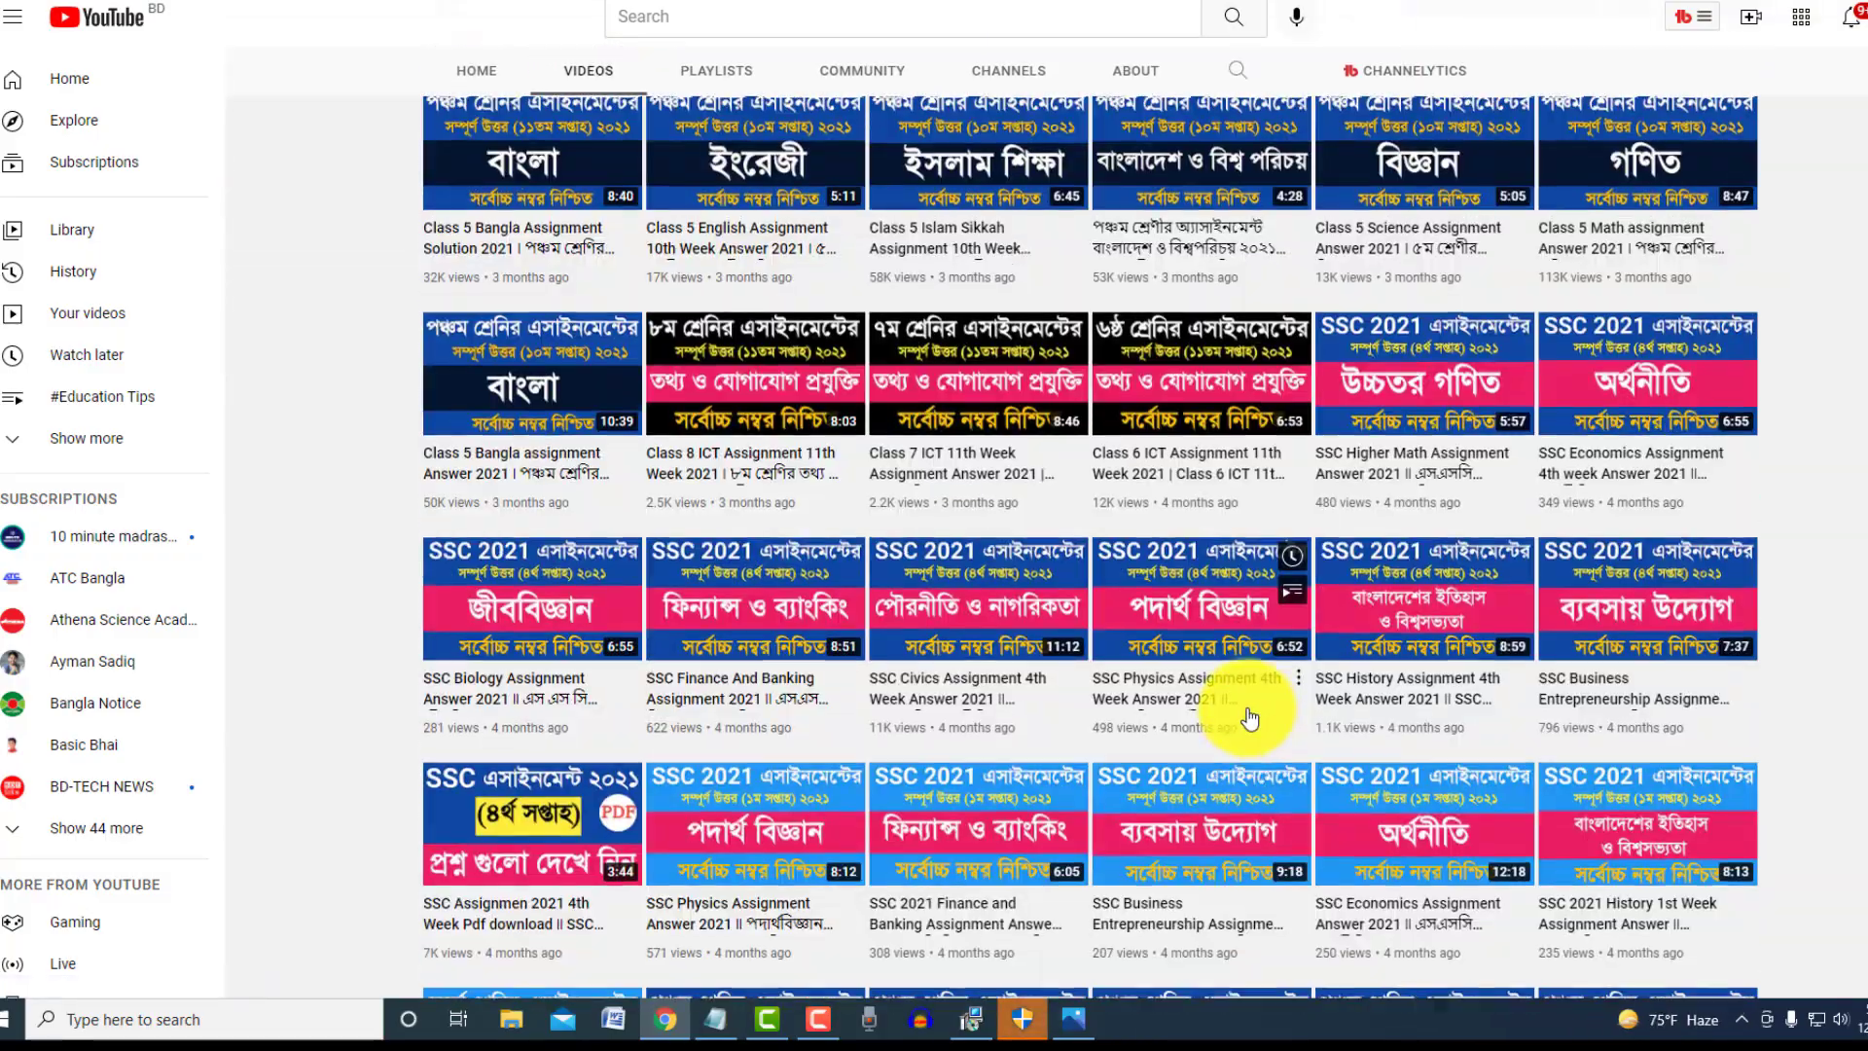
scroll(1235, 681, "up", 20)
scroll(1218, 652, "up", 5)
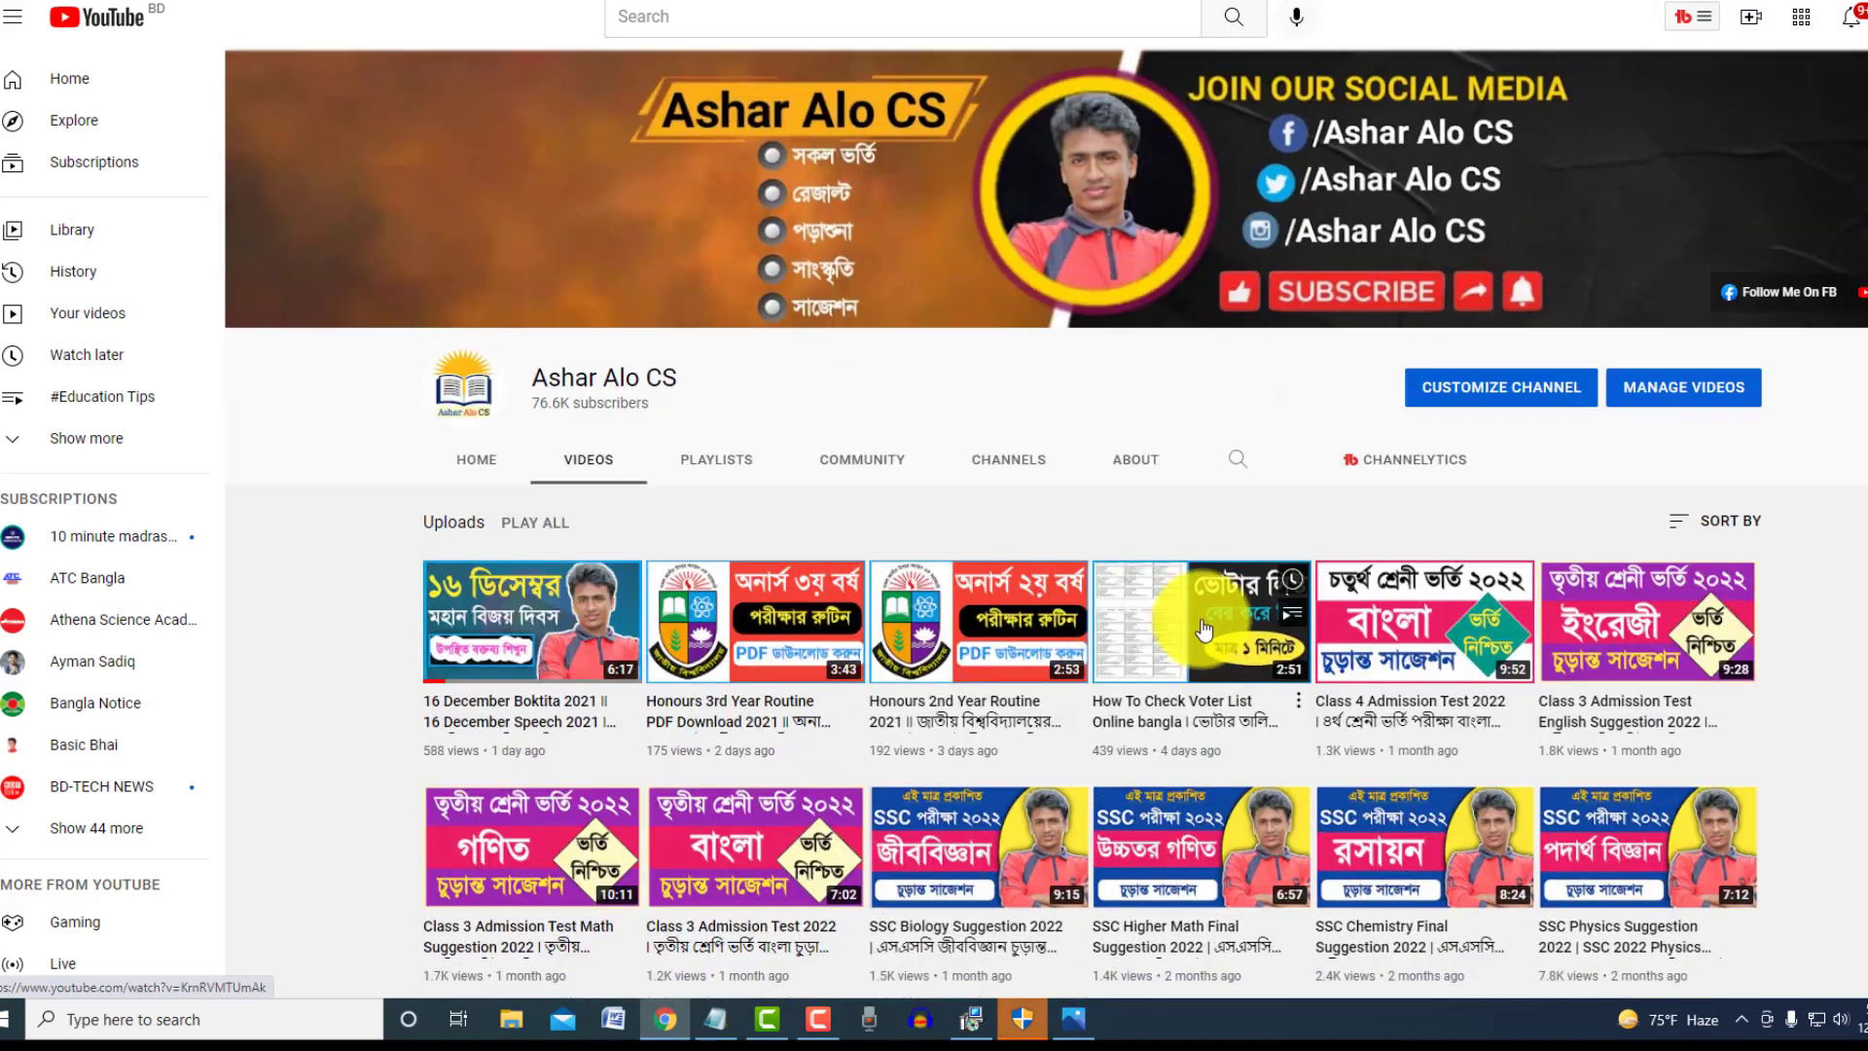
left_click(988, 382)
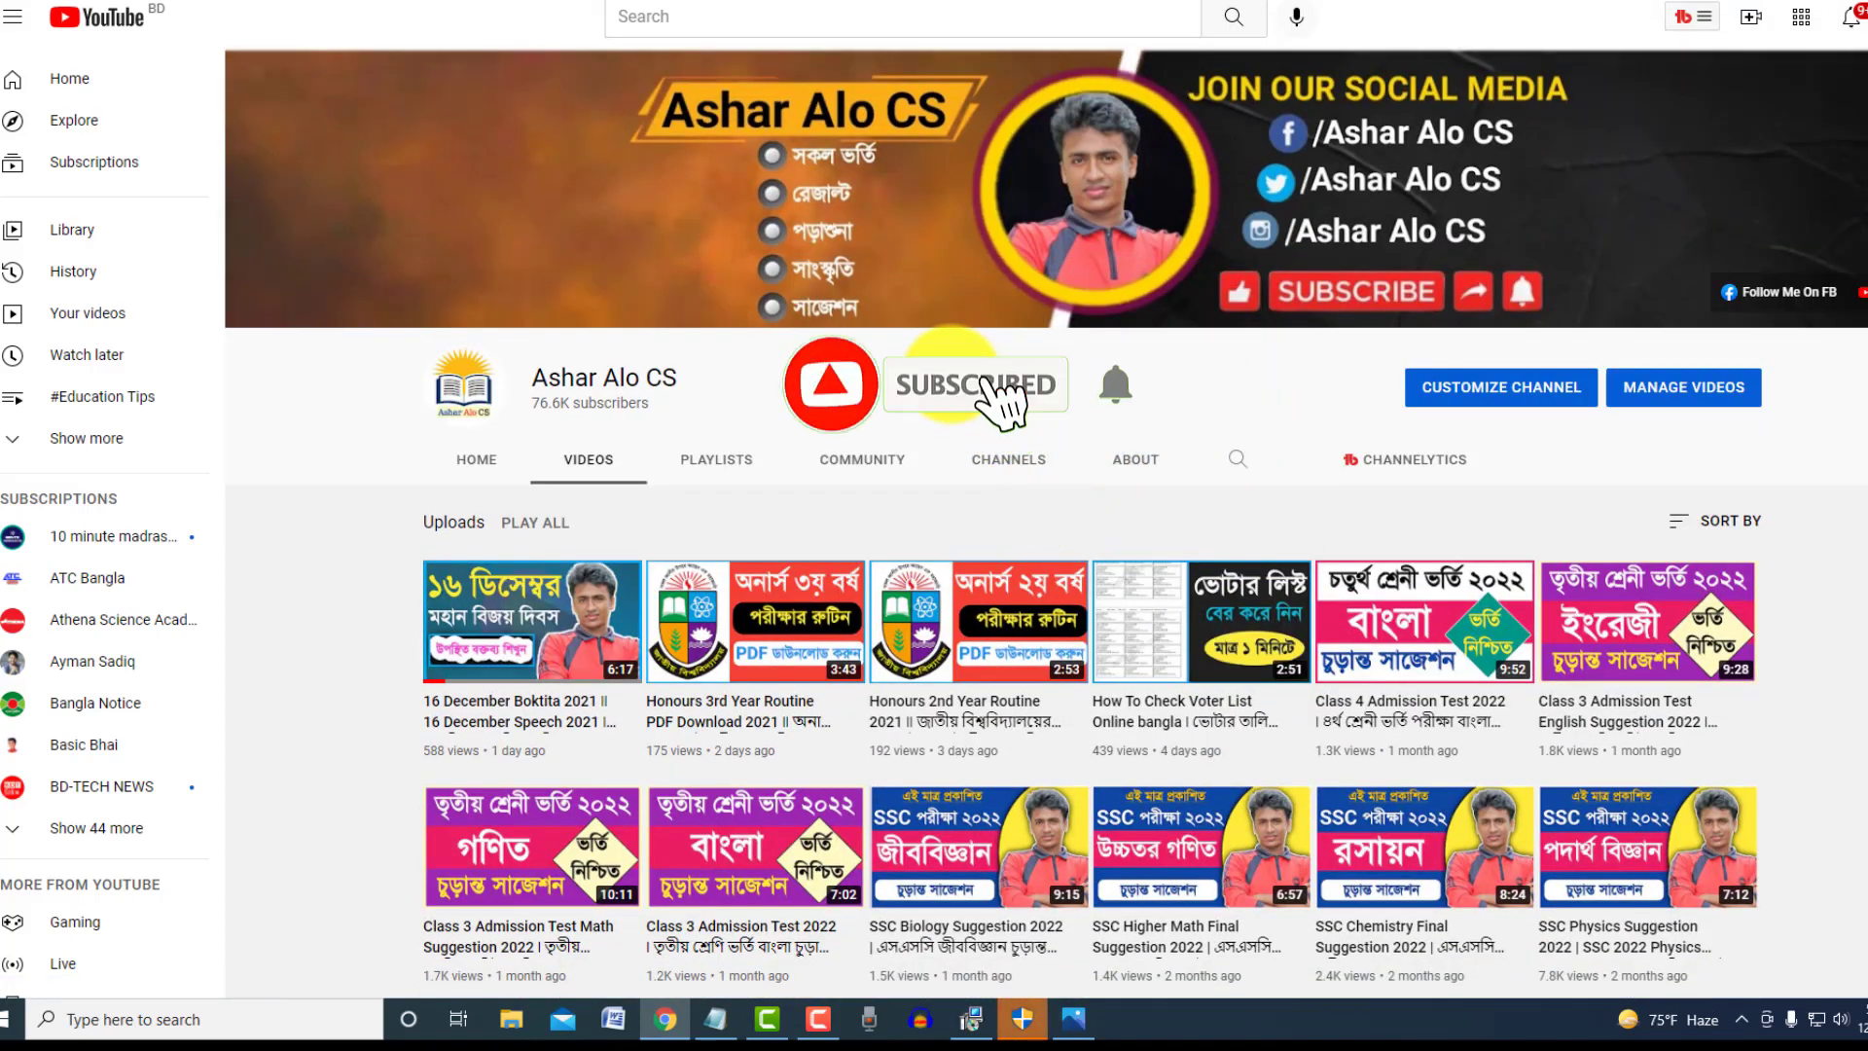